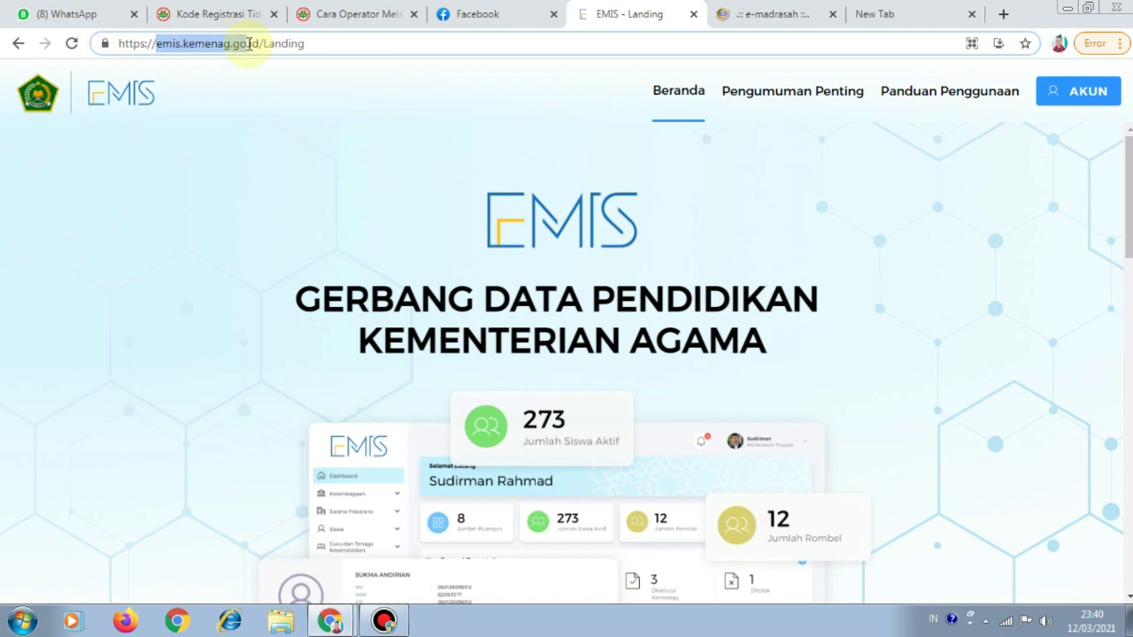
Load the EMIS portal landing page at emis.kemenag.go.id/Landing
left_click(252, 76)
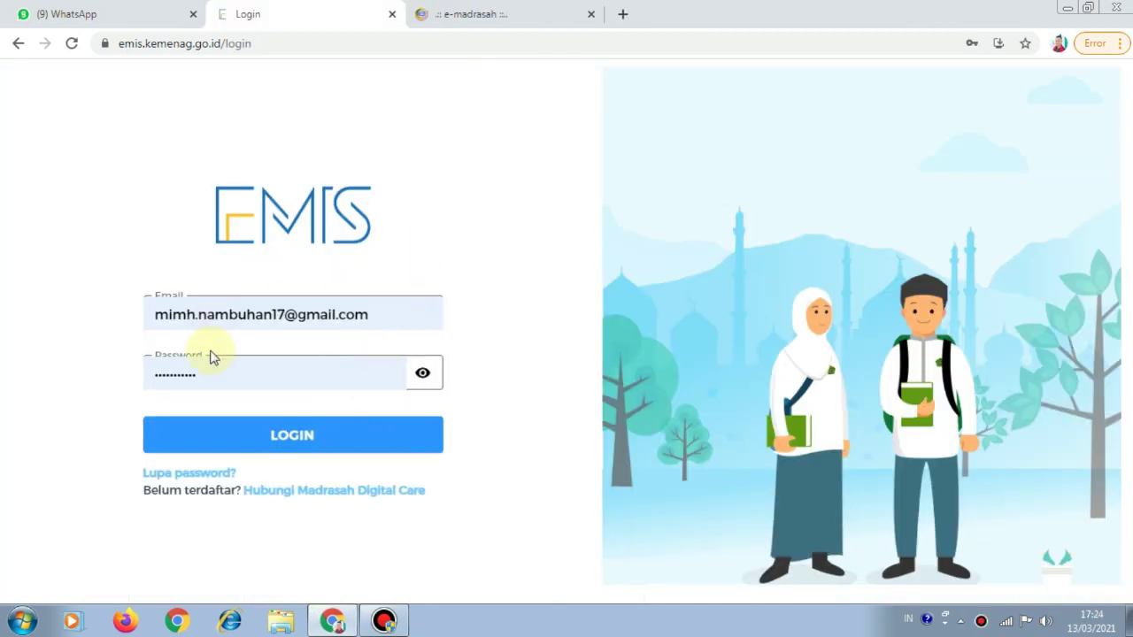
Log in to EMIS 4.0 with the prefilled madrasah staff account
left_click(285, 440)
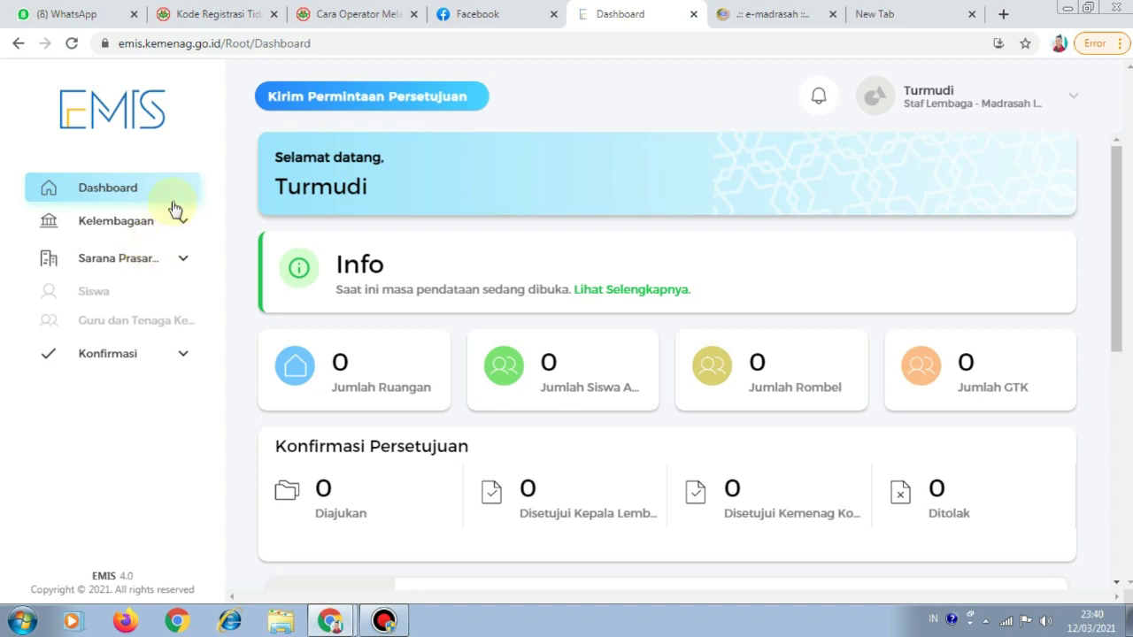
Open Kelembagaan > Profil, glance at the LOKASI tab, then return to IDENTITAS
left_click(184, 224)
left_click(104, 255)
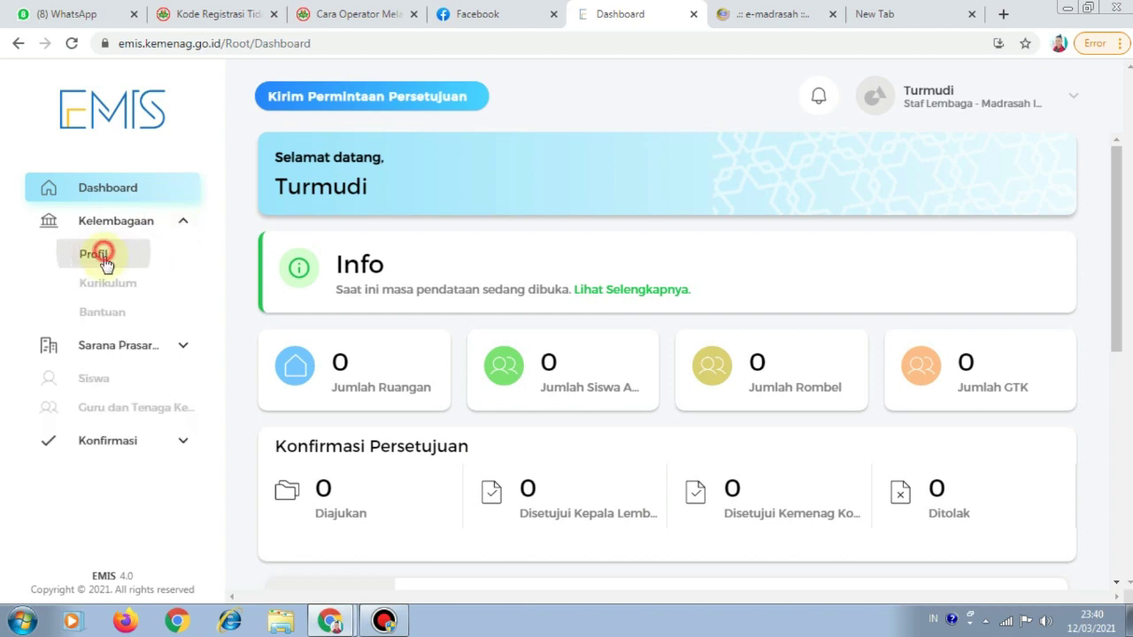
scroll(475, 292, "down", 3)
scroll(475, 294, "up", 3)
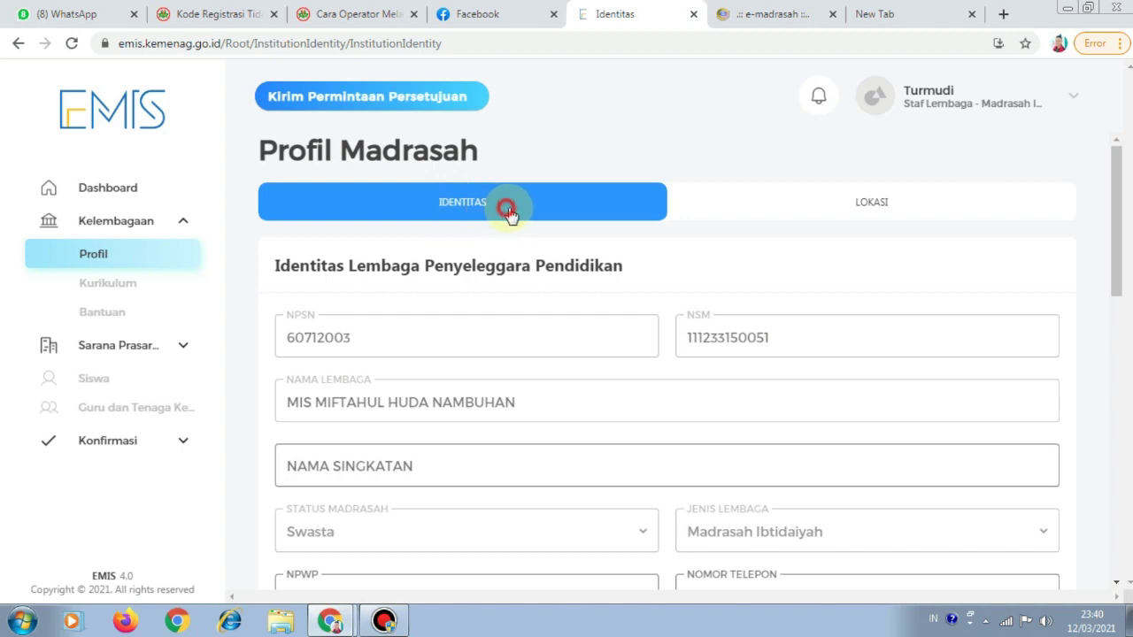
left_click(874, 214)
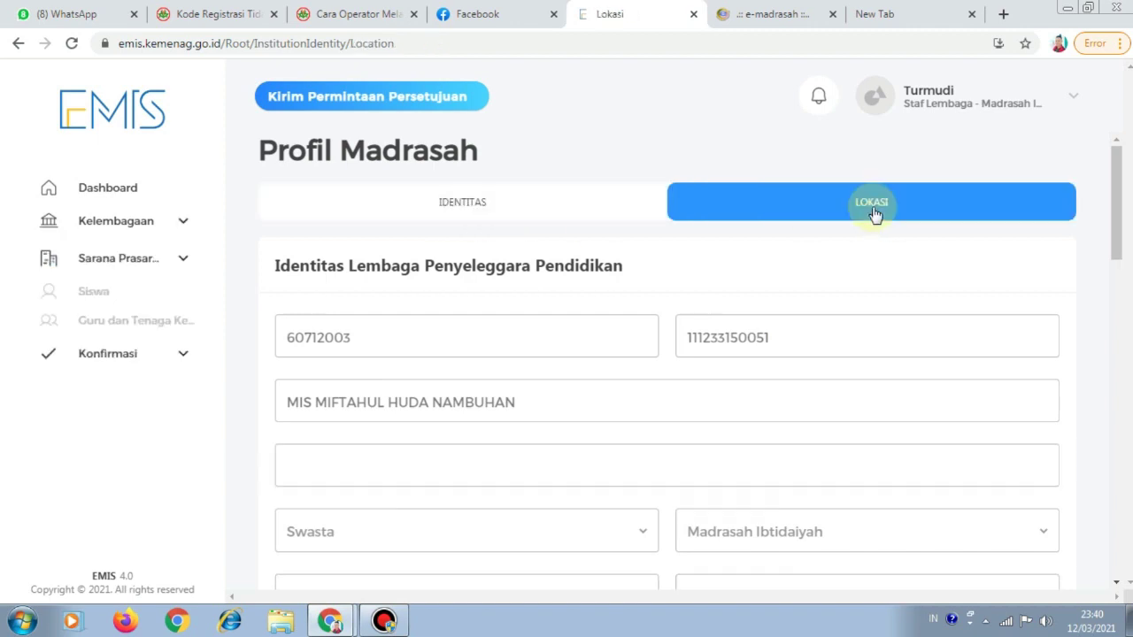
left_click(529, 204)
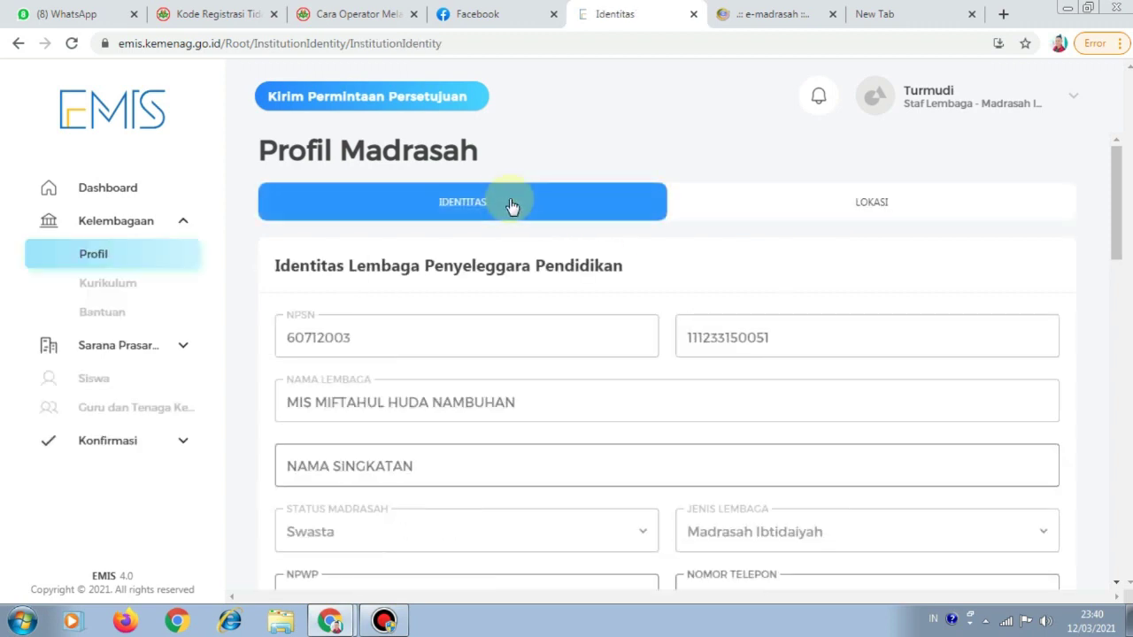
left_click(777, 16)
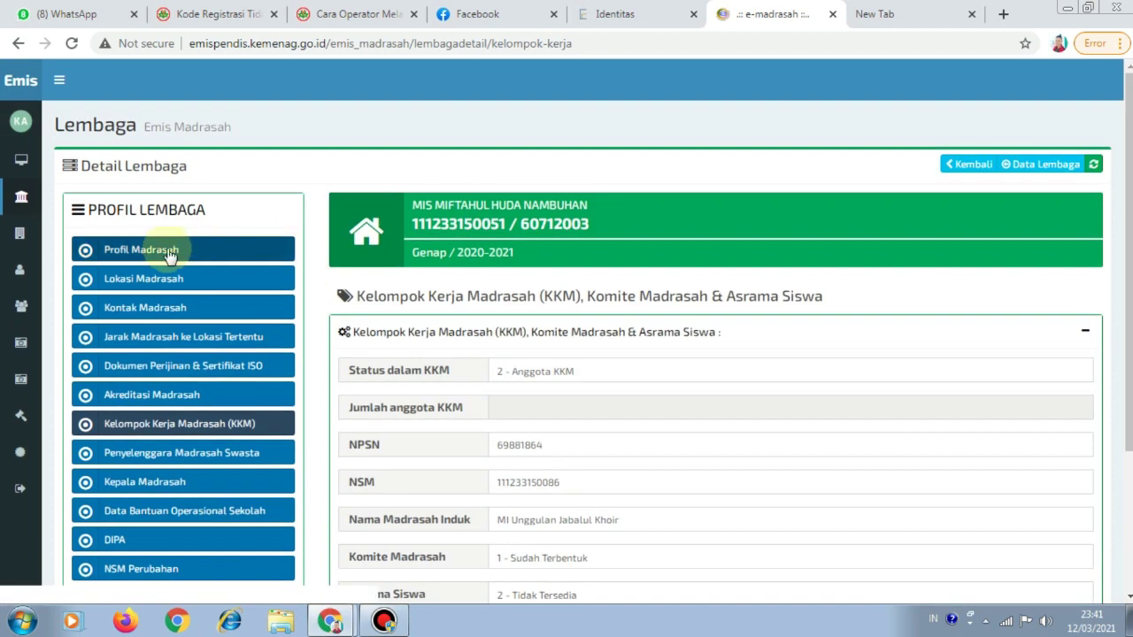
left_click(171, 253)
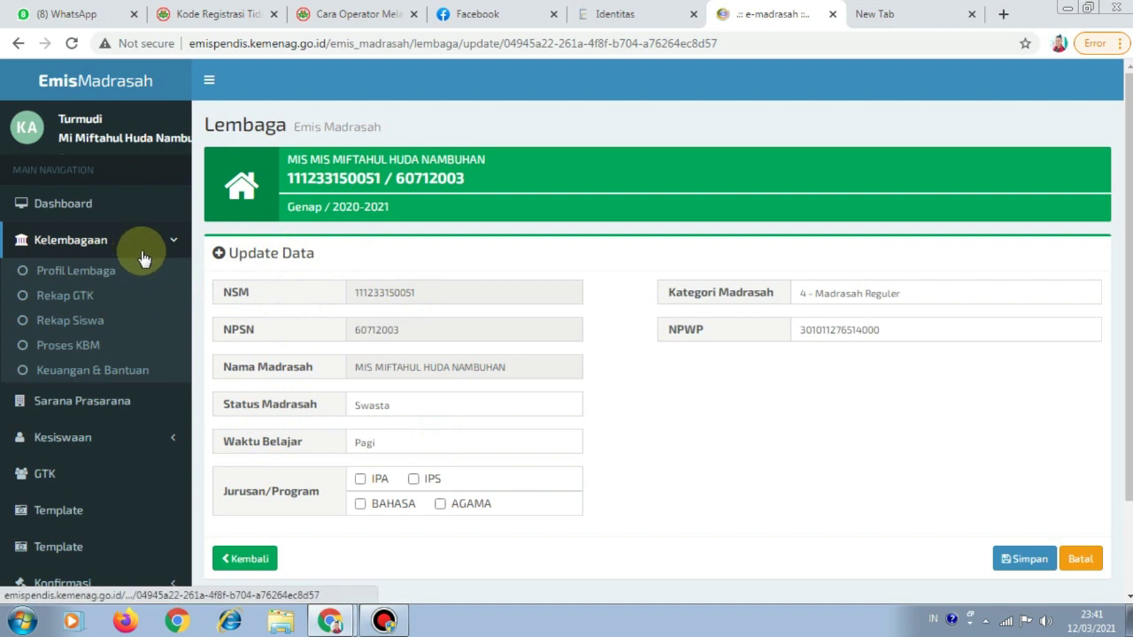
left_click(603, 13)
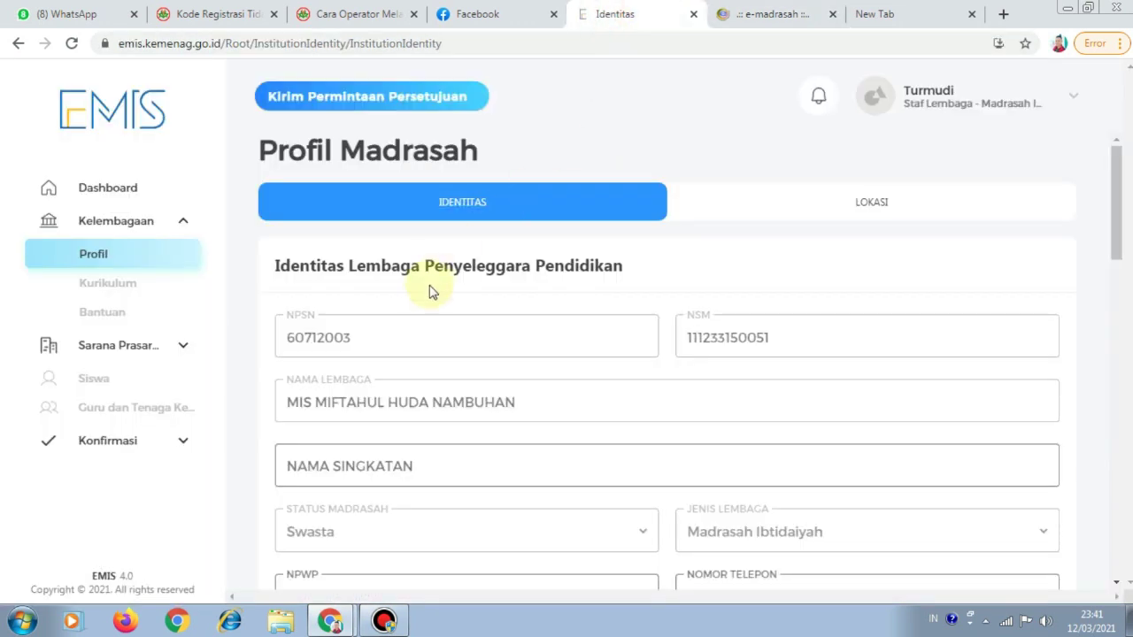
Scroll through the prefilled Identitas fields and check the NPWP number
scroll(537, 290, "down", 3)
scroll(522, 290, "up", 2)
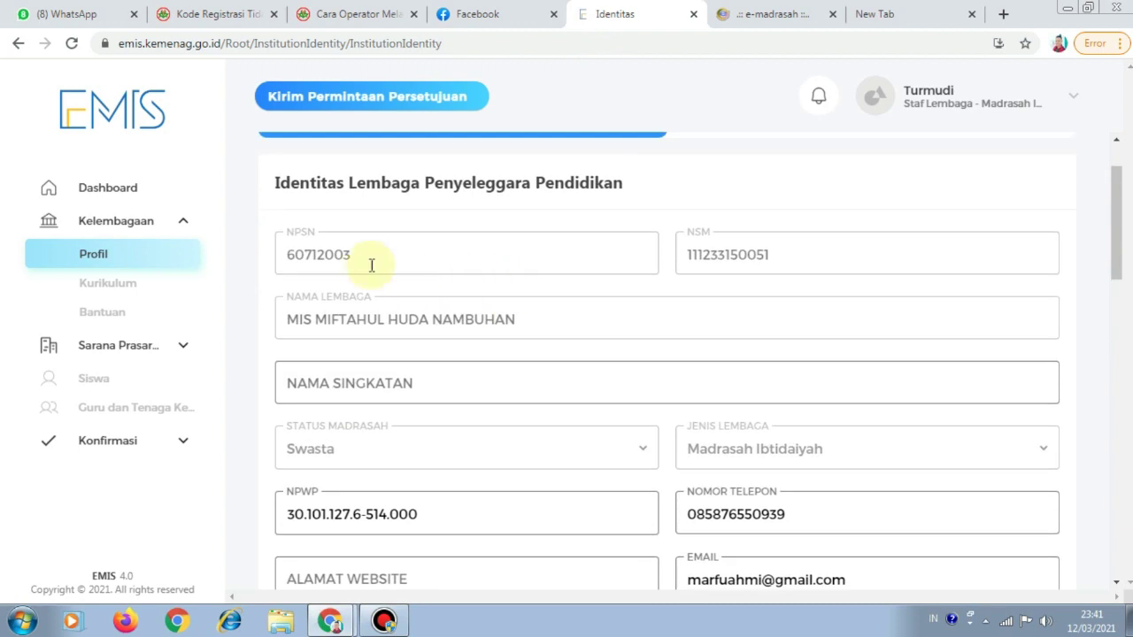
scroll(746, 276, "down", 1)
scroll(741, 271, "down", 5)
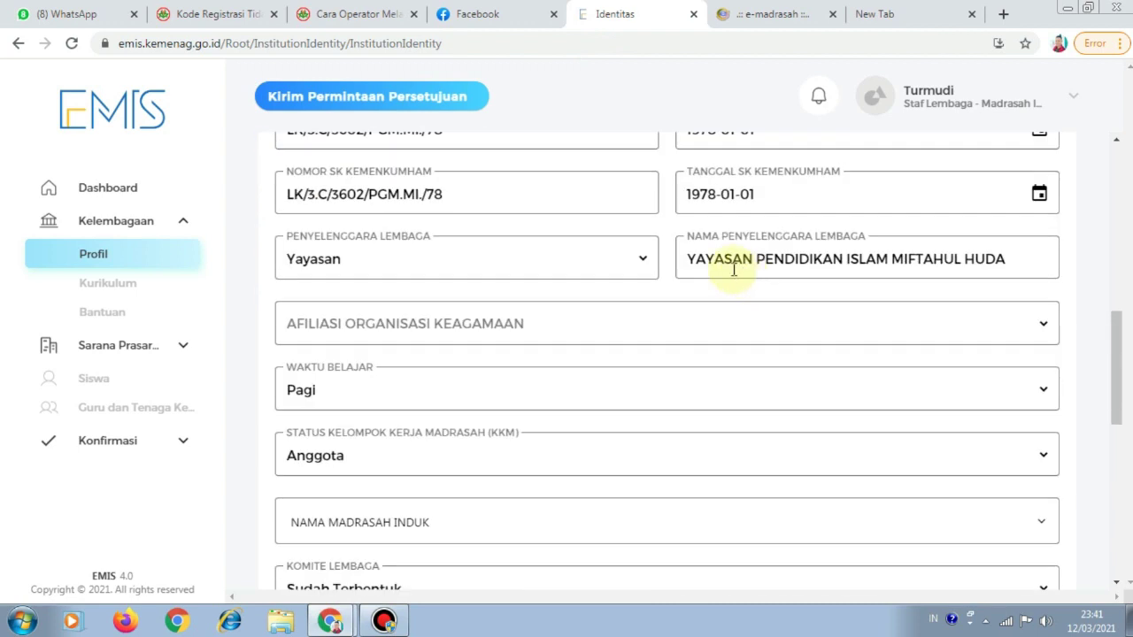
scroll(578, 247, "up", 4)
scroll(398, 310, "up", 2)
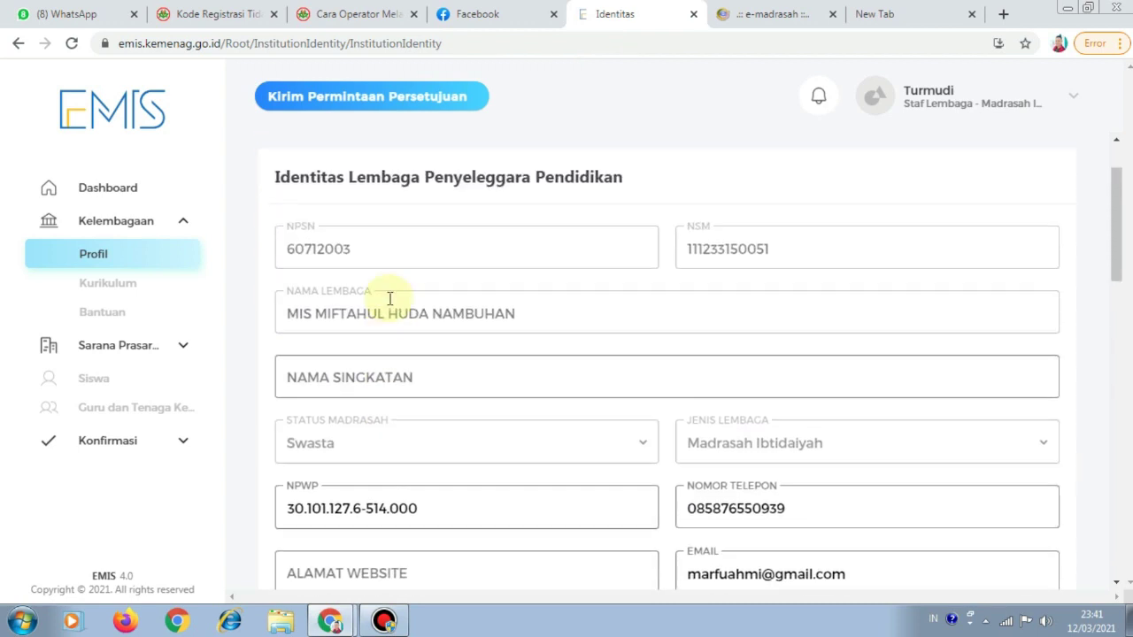
scroll(363, 310, "down", 2)
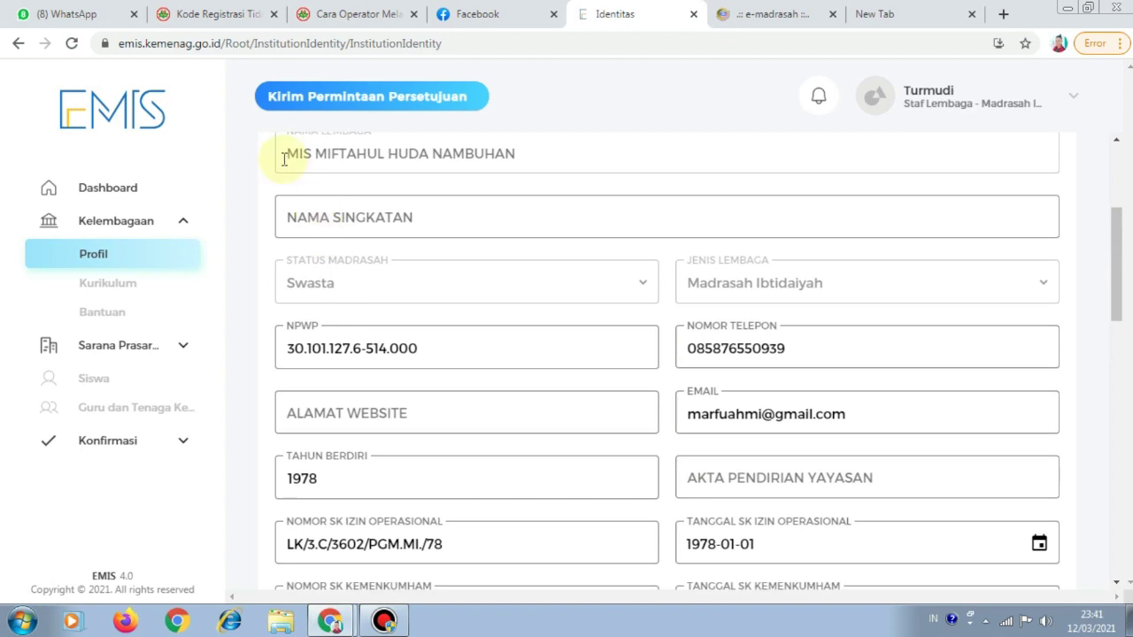
left_click(373, 348)
left_click(415, 349)
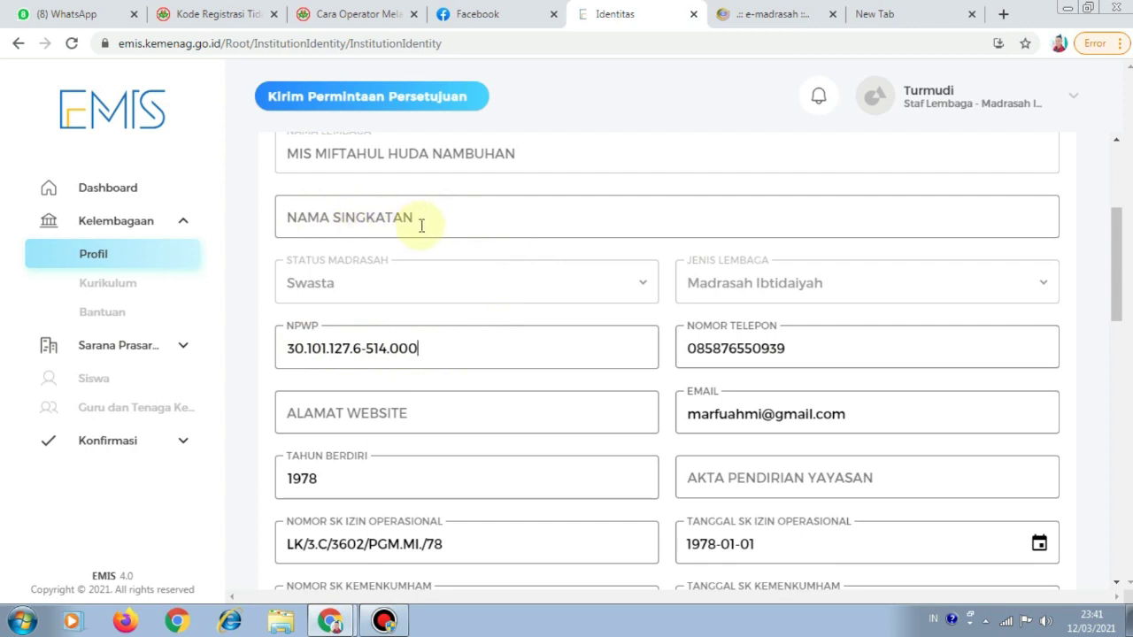
Select the empty Alamat Website field and bring up the old site's Update Data page
scroll(609, 241, "down", 2)
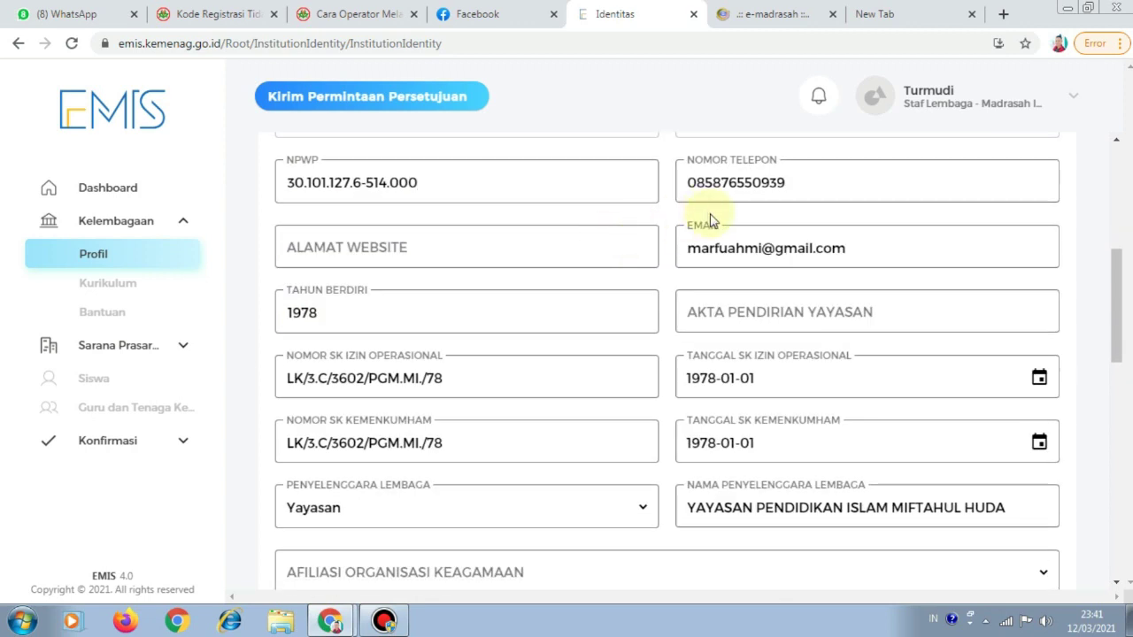
left_click(419, 248)
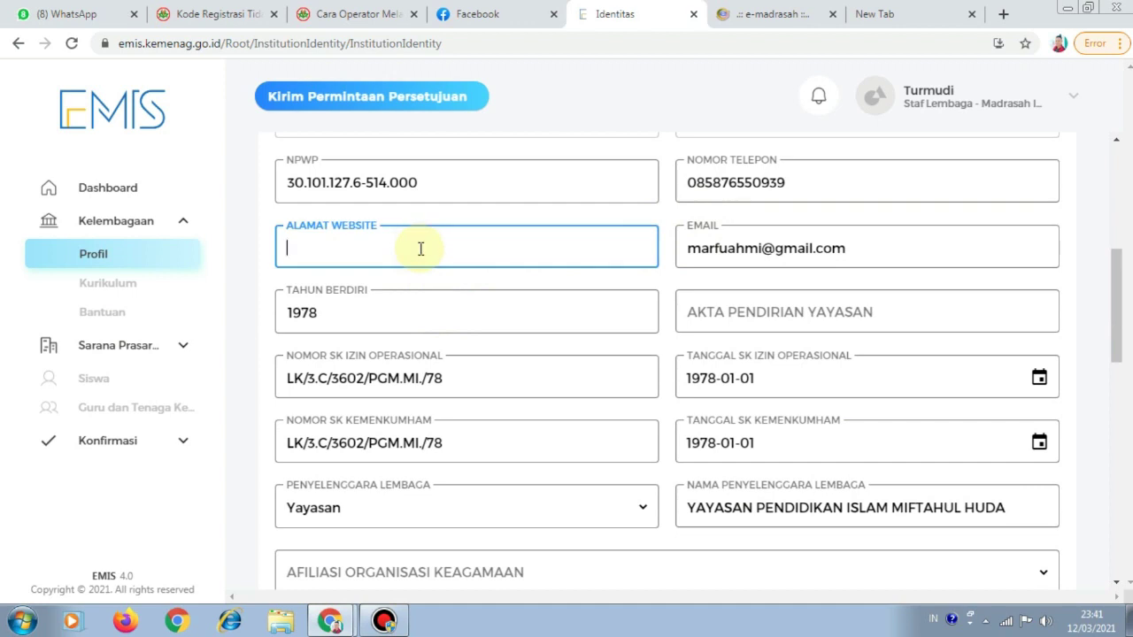
left_click(773, 15)
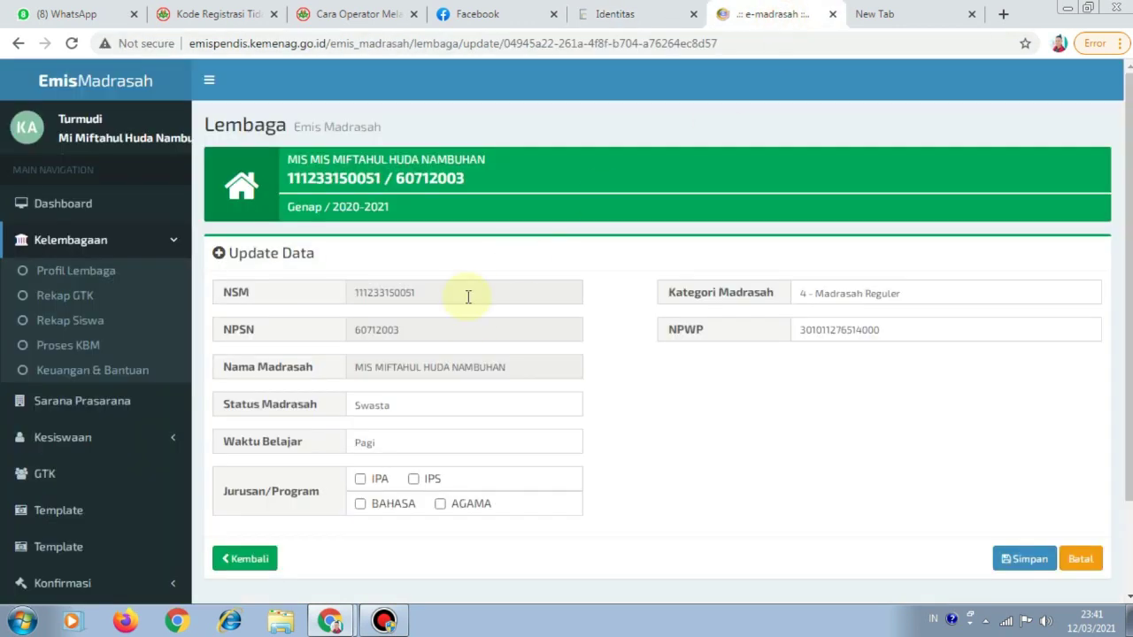
Review the Lokasi Madrasah details on the old EMIS Madrasah site
left_click(102, 277)
scroll(393, 343, "down", 1)
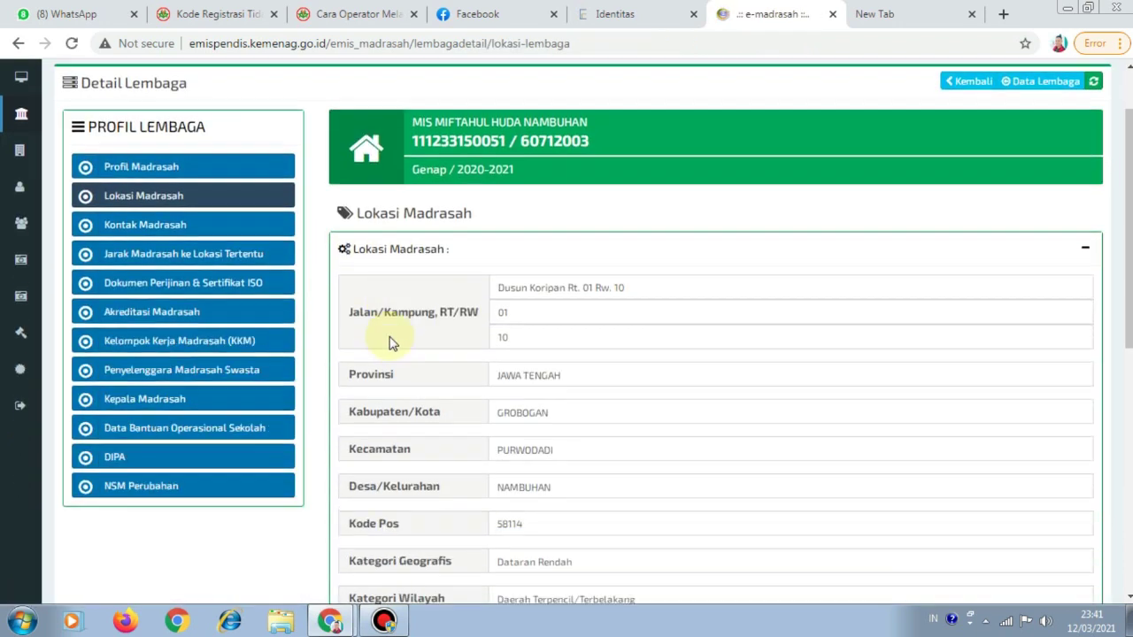
scroll(539, 349, "down", 2)
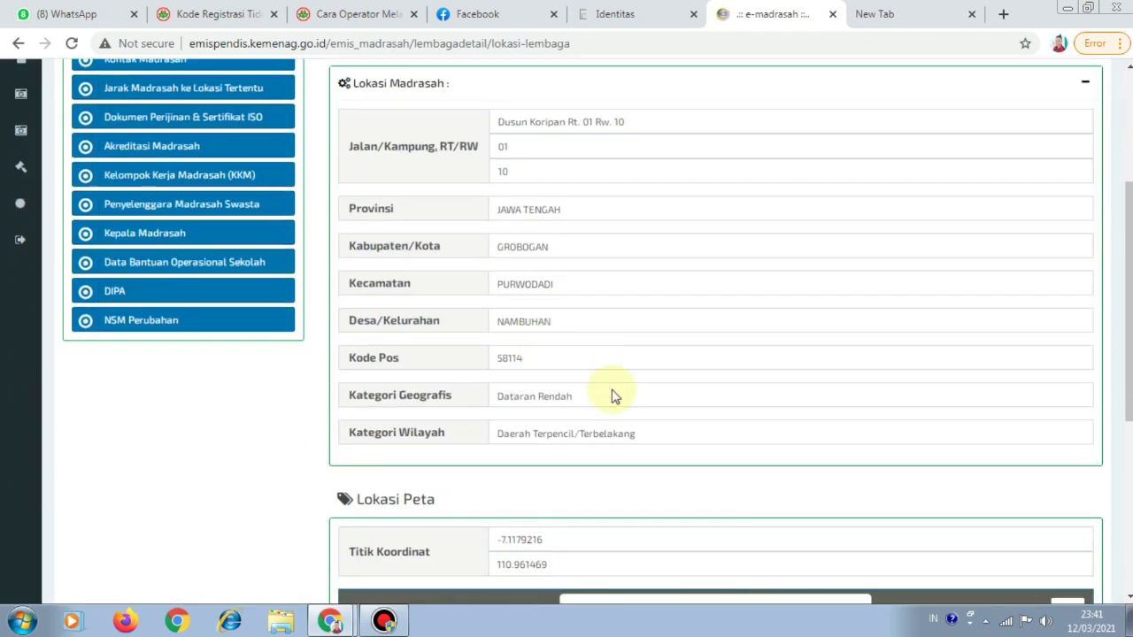
scroll(610, 398, "down", 1)
scroll(531, 357, "up", 2)
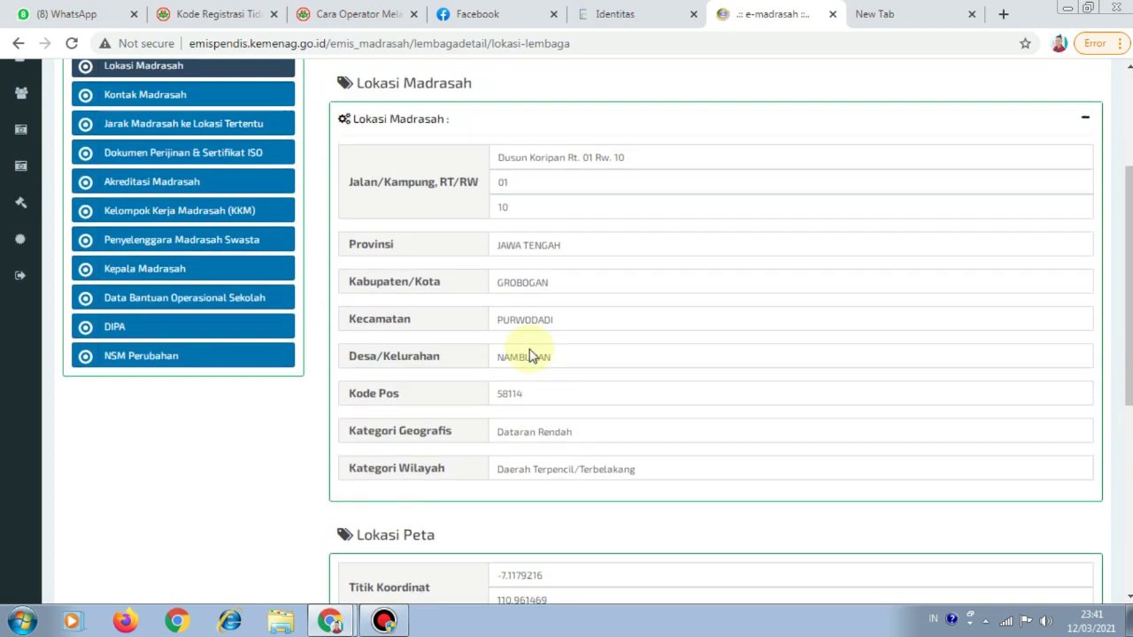
scroll(531, 357, "up", 3)
Check Kontak Madrasah, confirming no website address exists, and return to EMIS 4.0
left_click(181, 307)
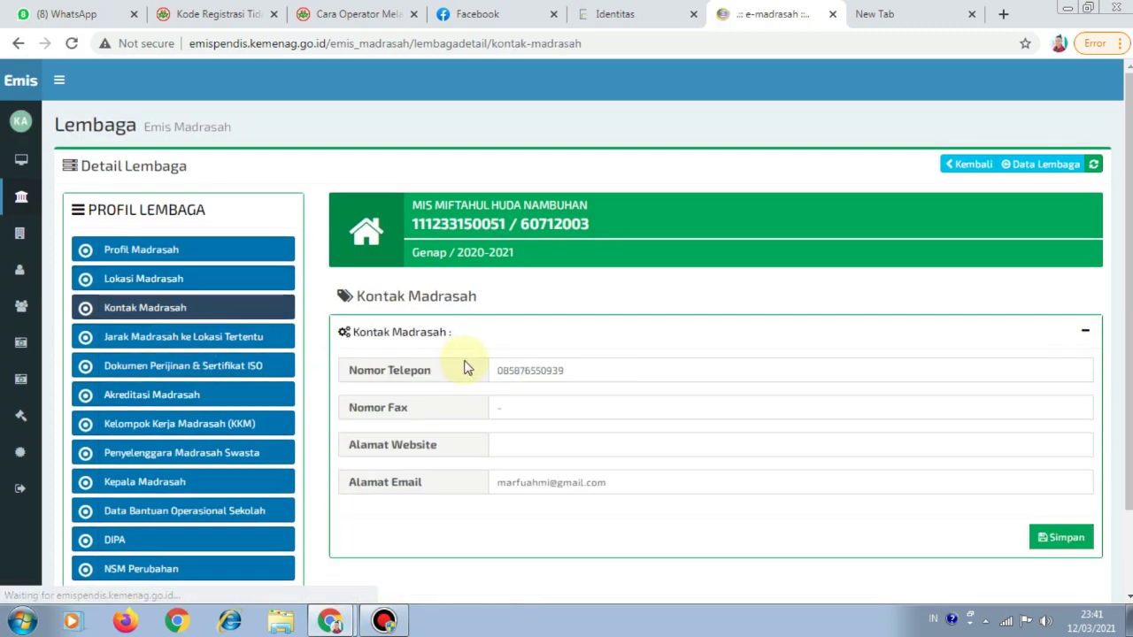
scroll(467, 370, "down", 1)
left_click(518, 363)
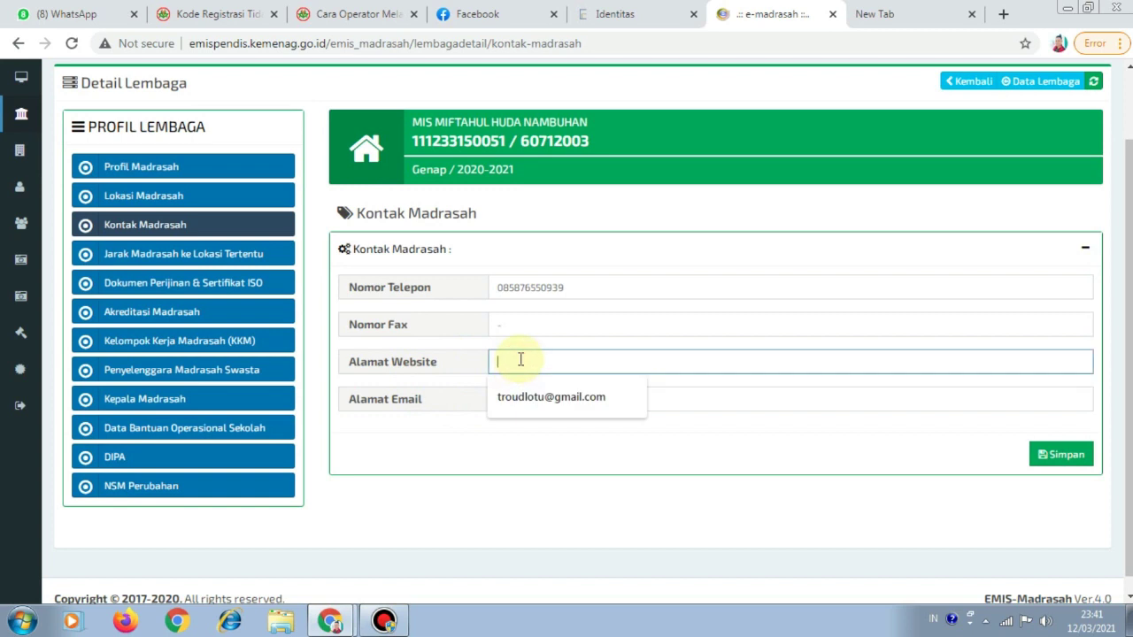
left_click(520, 328)
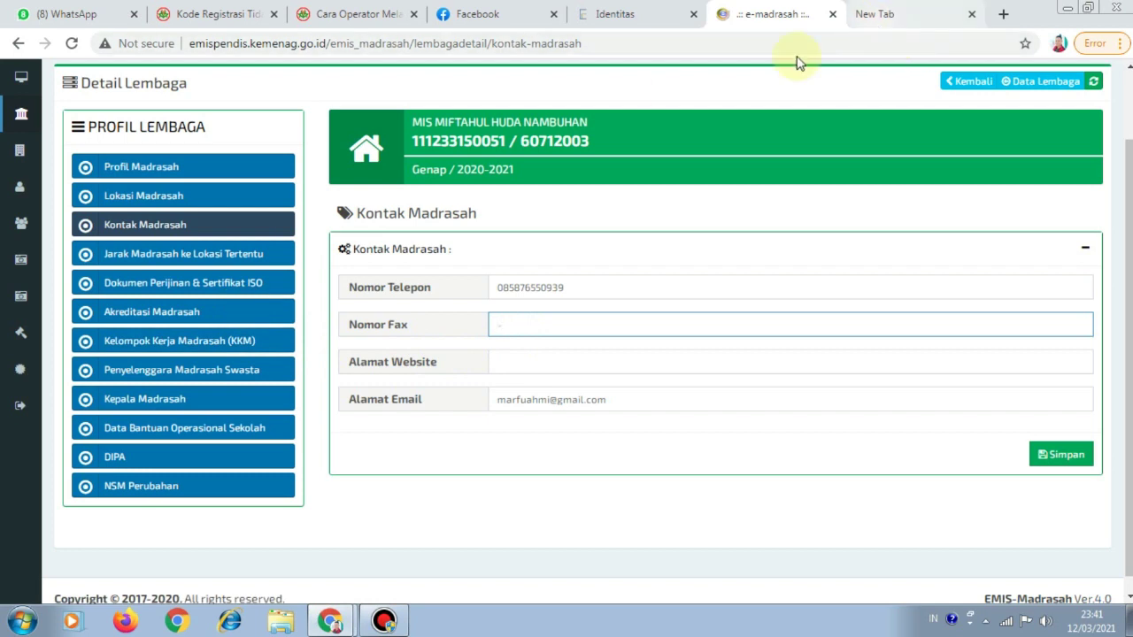
left_click(645, 19)
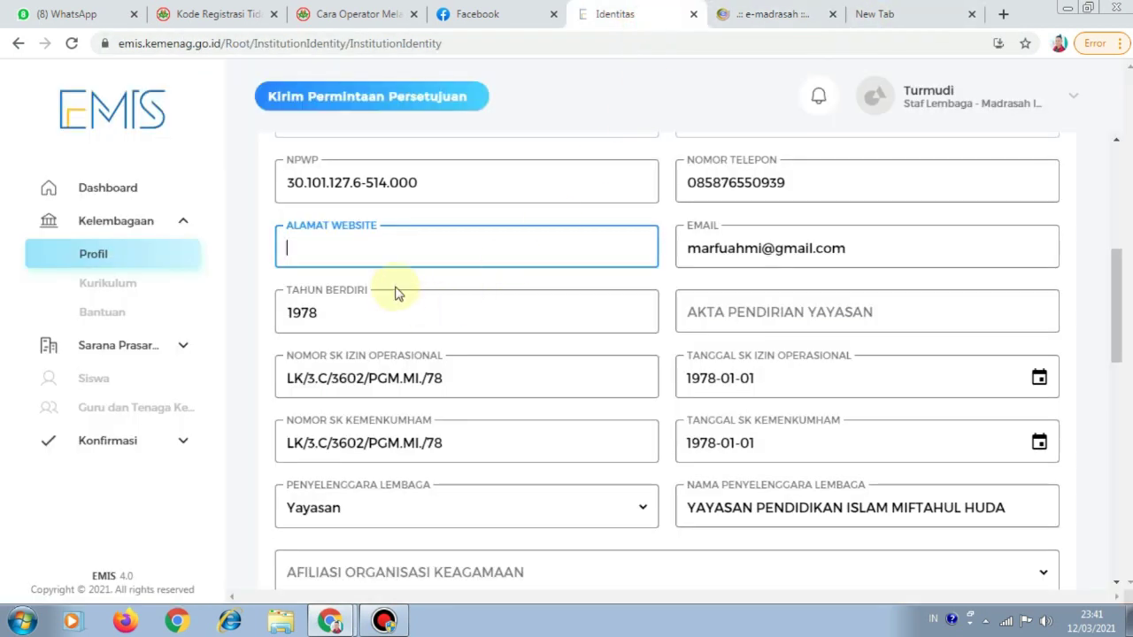
Scroll the identity form, noting the blank Akta Pendirian Yayasan field and leaving it empty
scroll(397, 288, "down", 1)
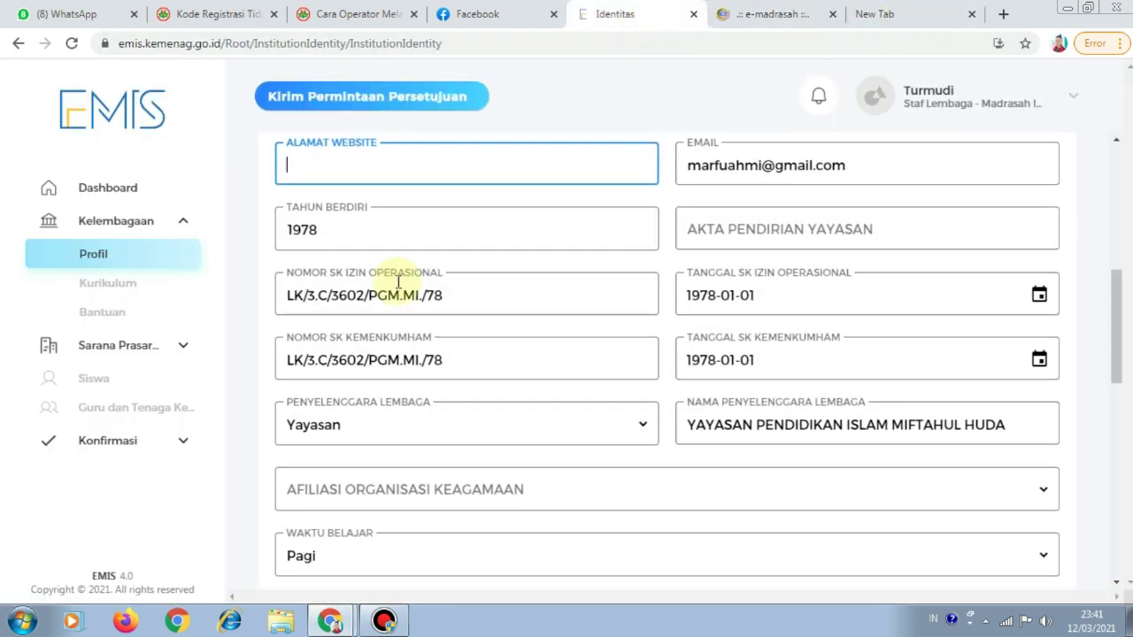
scroll(517, 251, "up", 1)
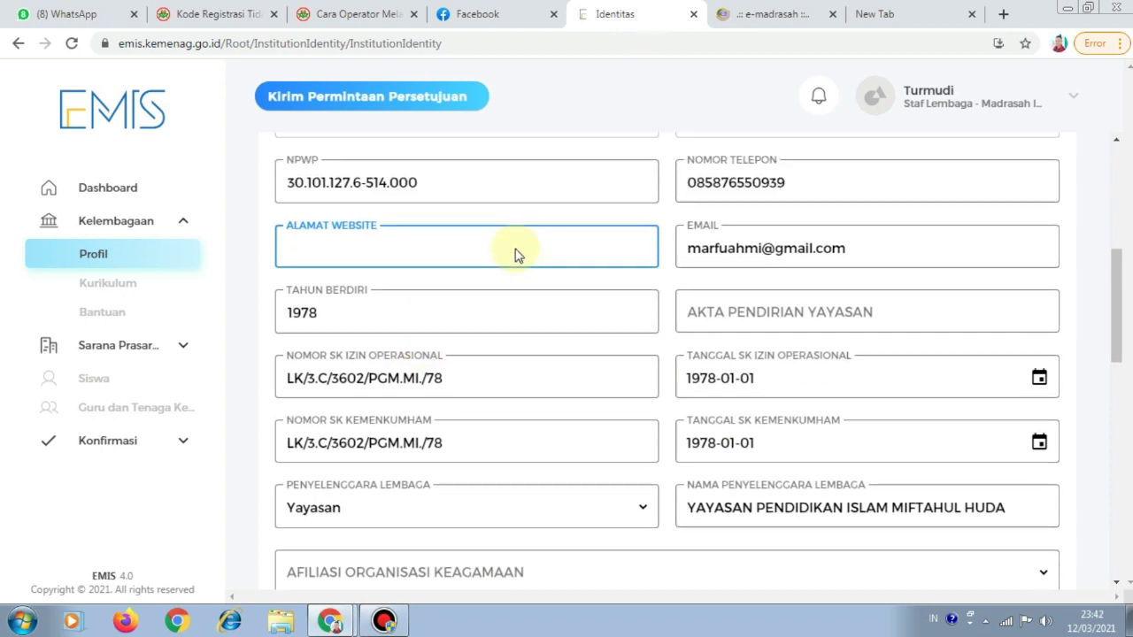
scroll(517, 248, "down", 1)
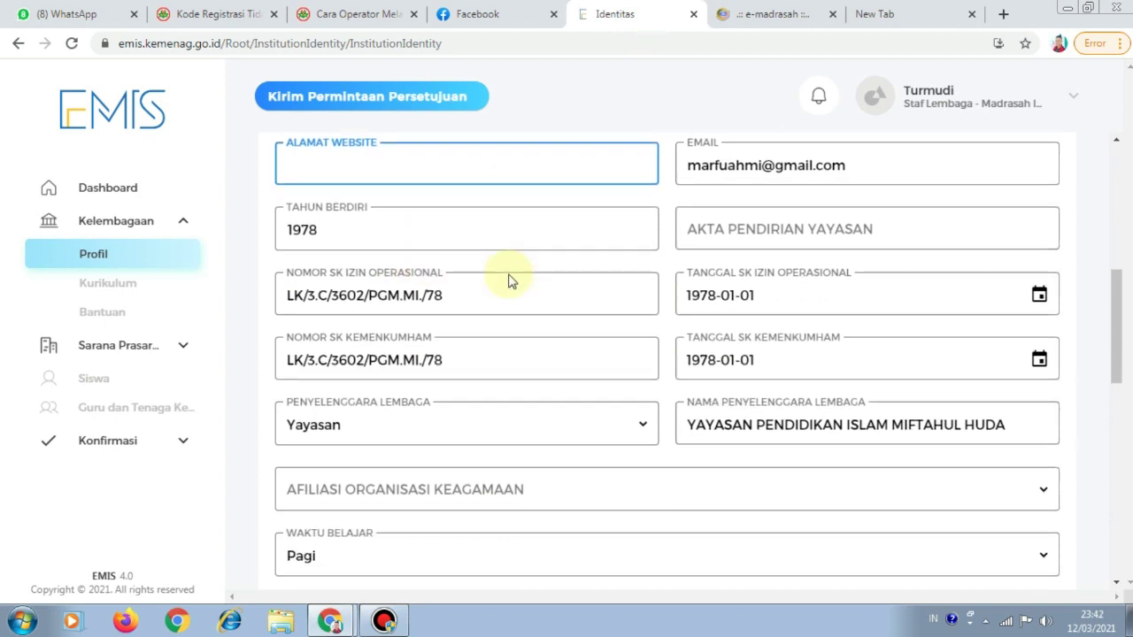
left_click(762, 232)
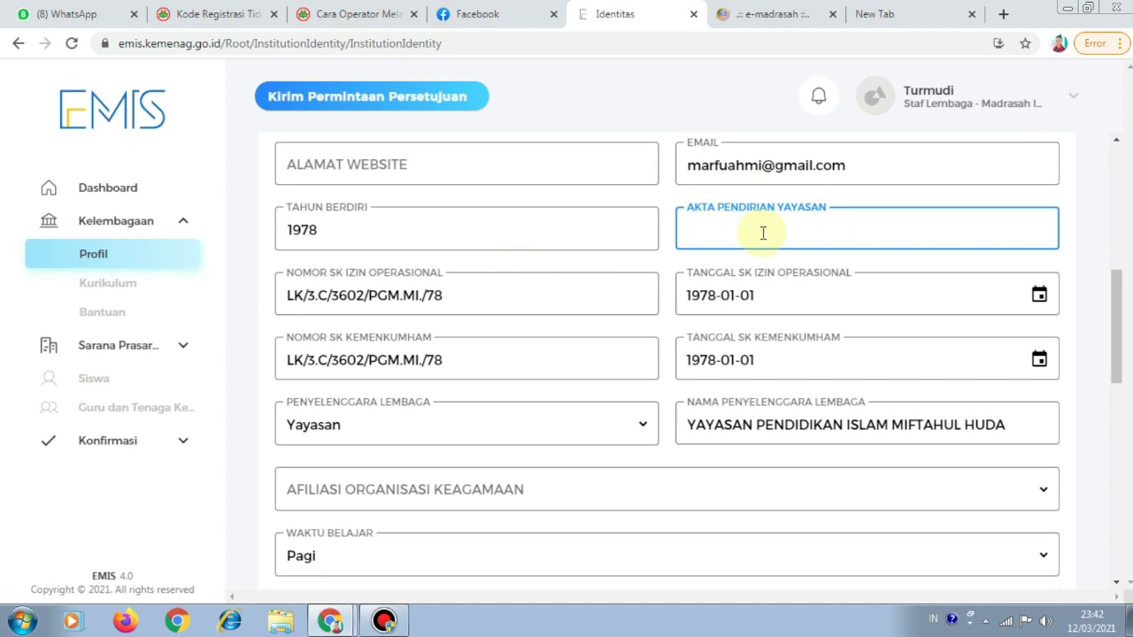
scroll(717, 229, "up", 2)
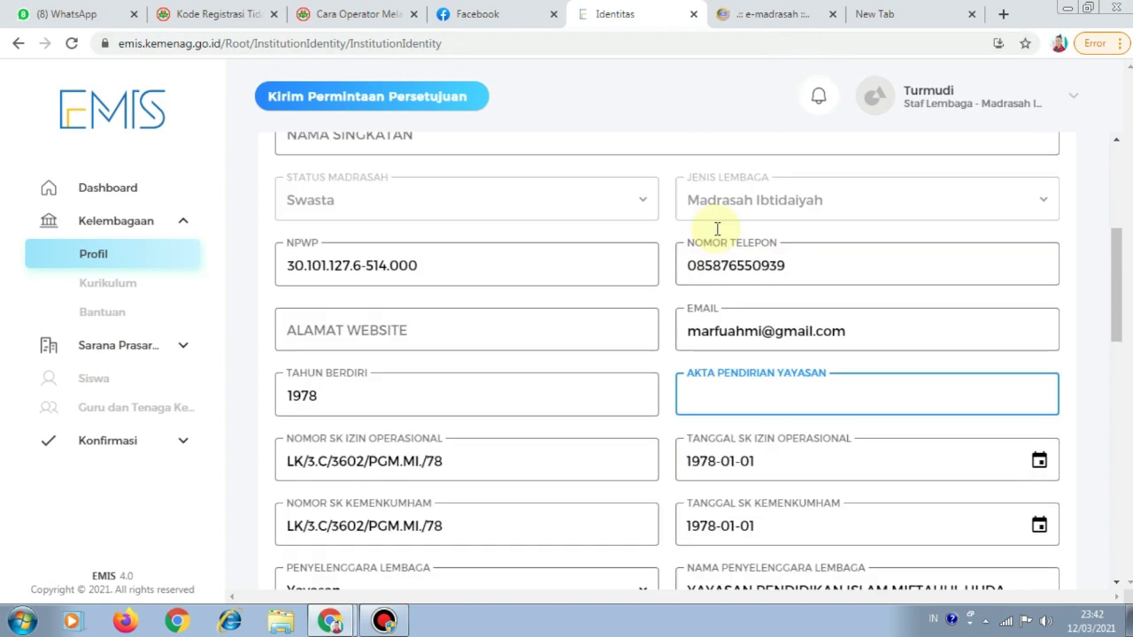
left_click(717, 226)
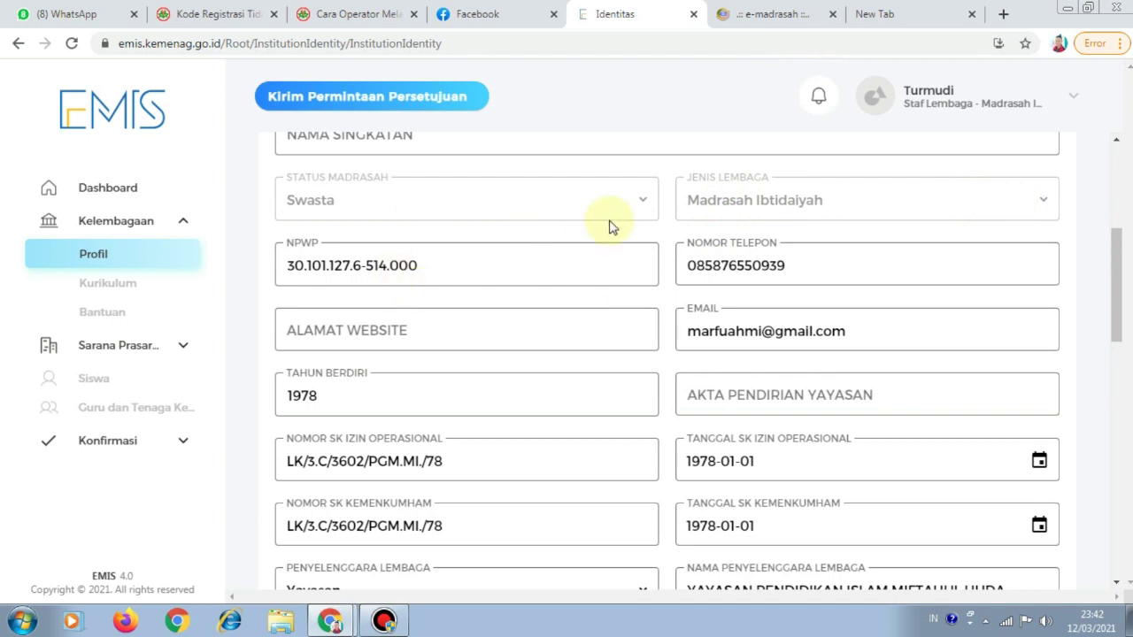
scroll(673, 223, "up", 4)
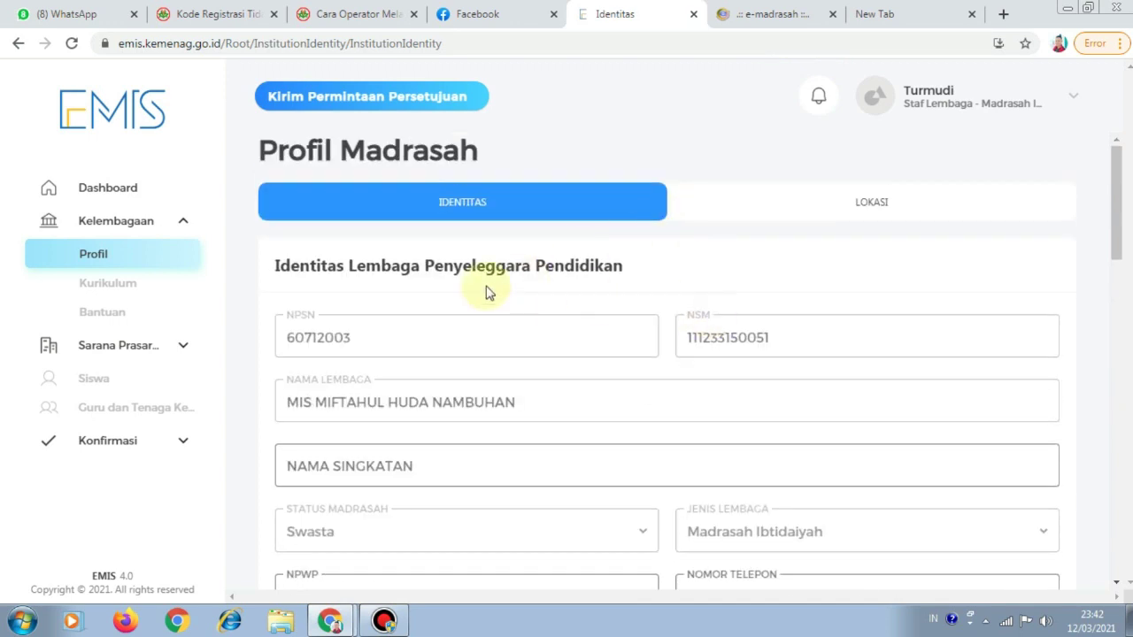
scroll(460, 310, "down", 2)
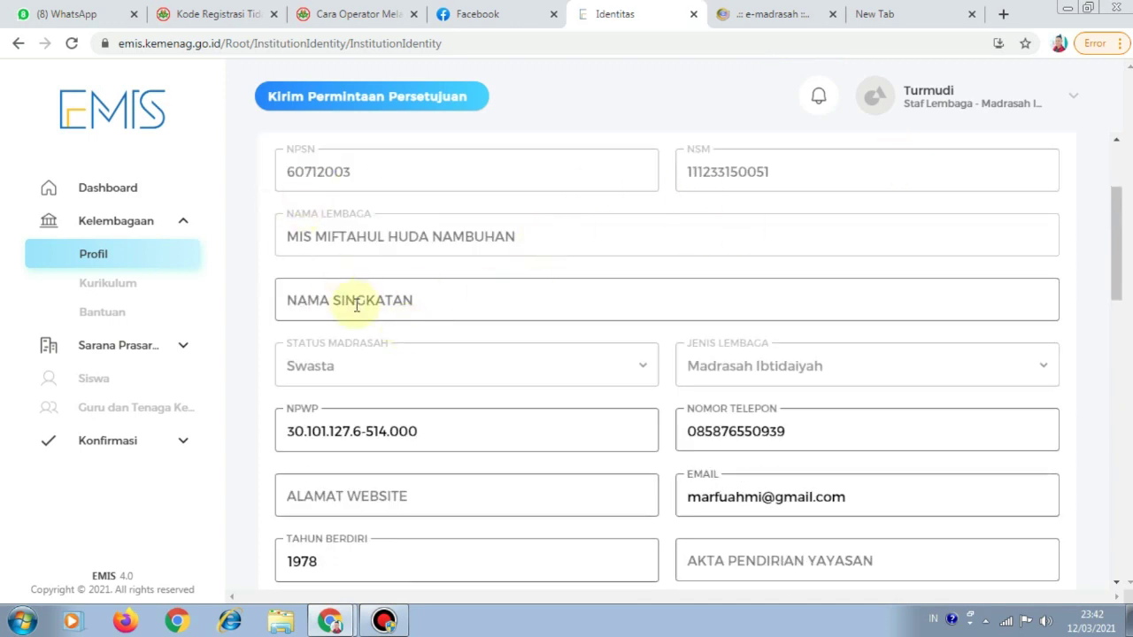
Enter MMHN as the Nama Singkatan and select the Akta Pendirian Yayasan field
left_click(789, 303)
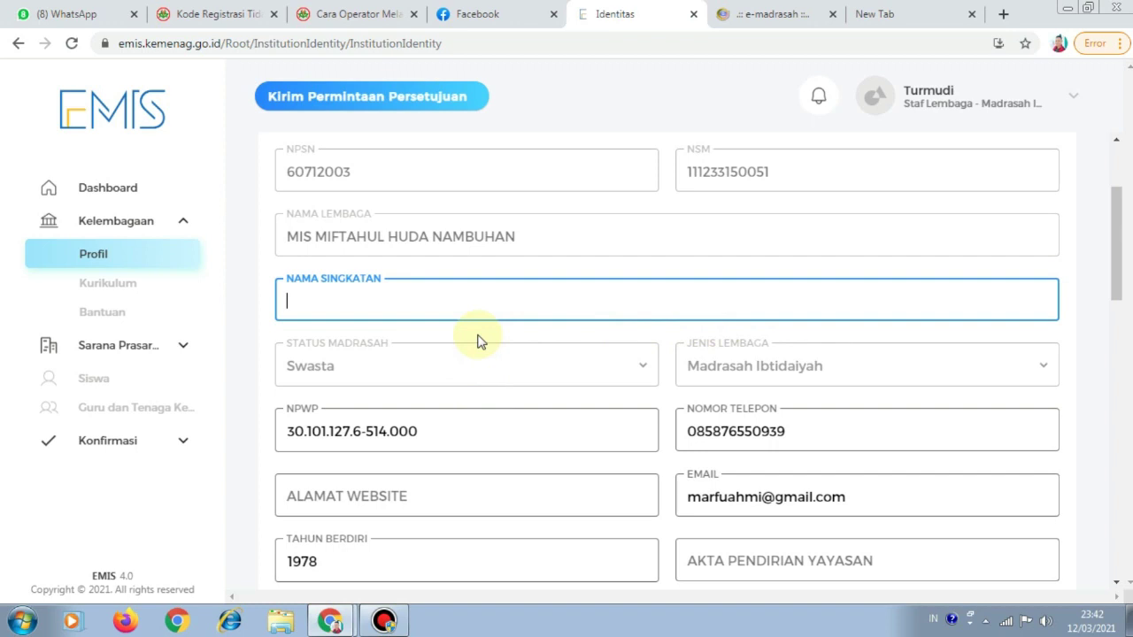
type("mm")
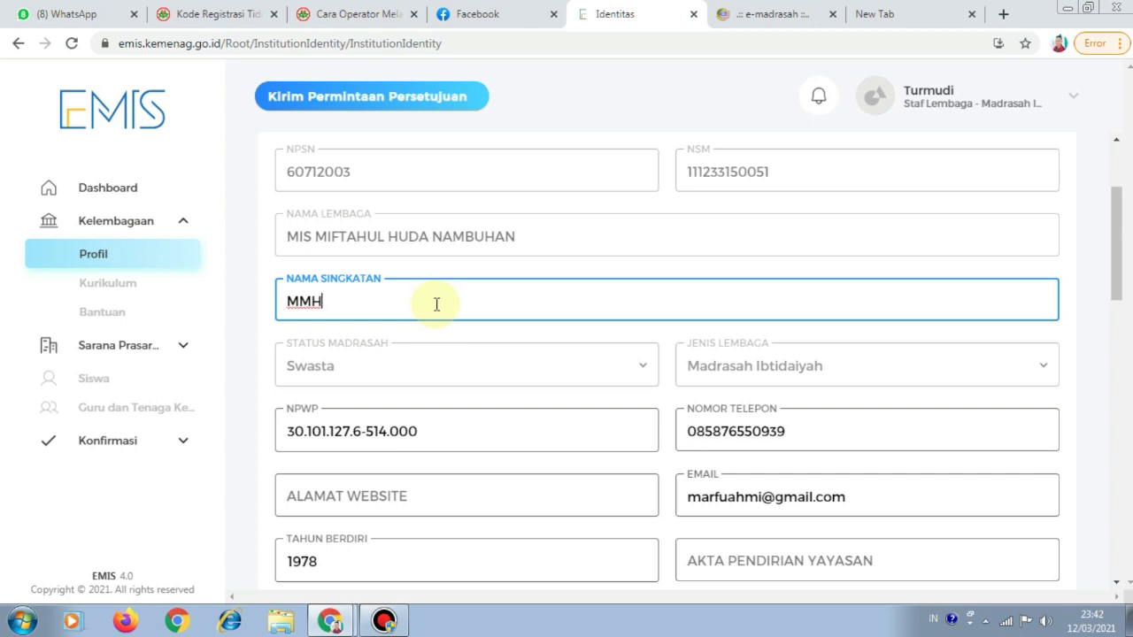
scroll(449, 312, "down", 2)
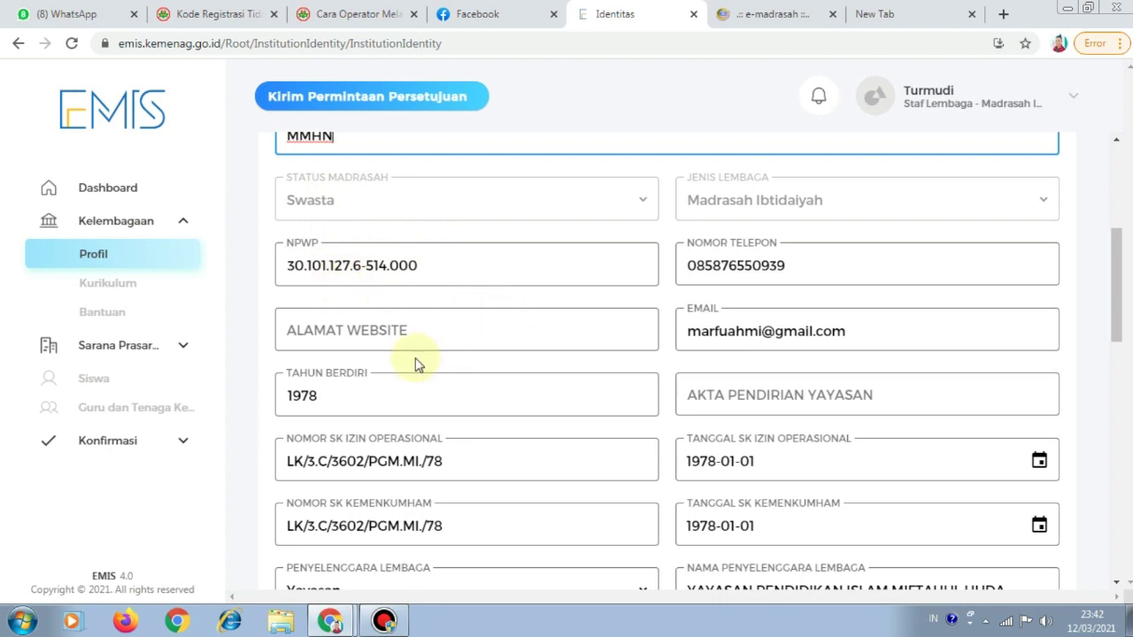
left_click(774, 406)
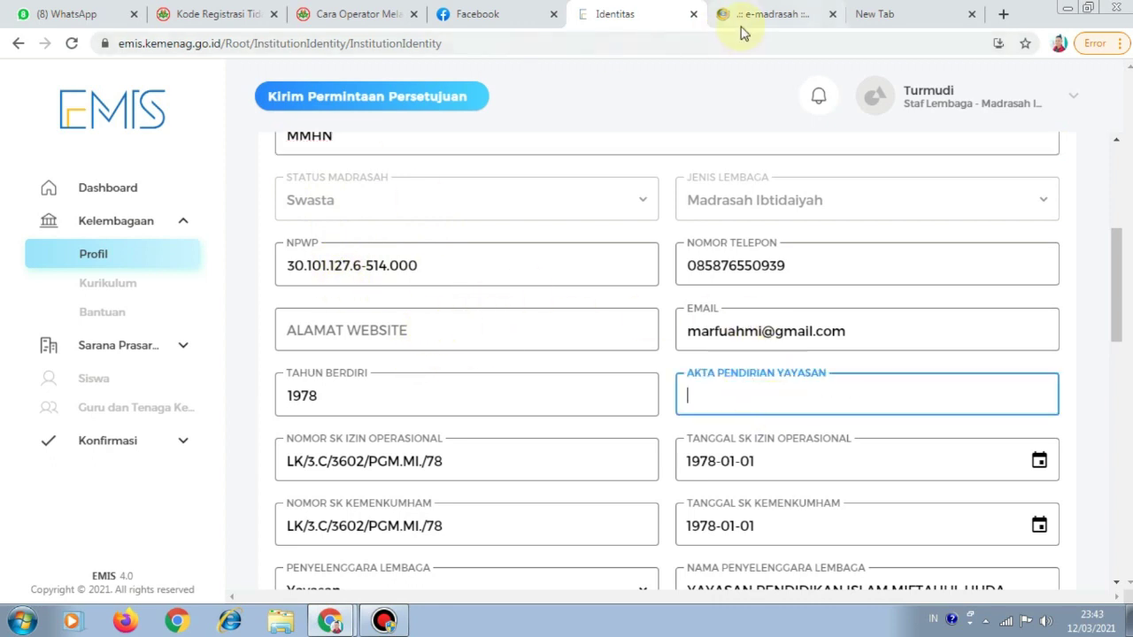
left_click(741, 16)
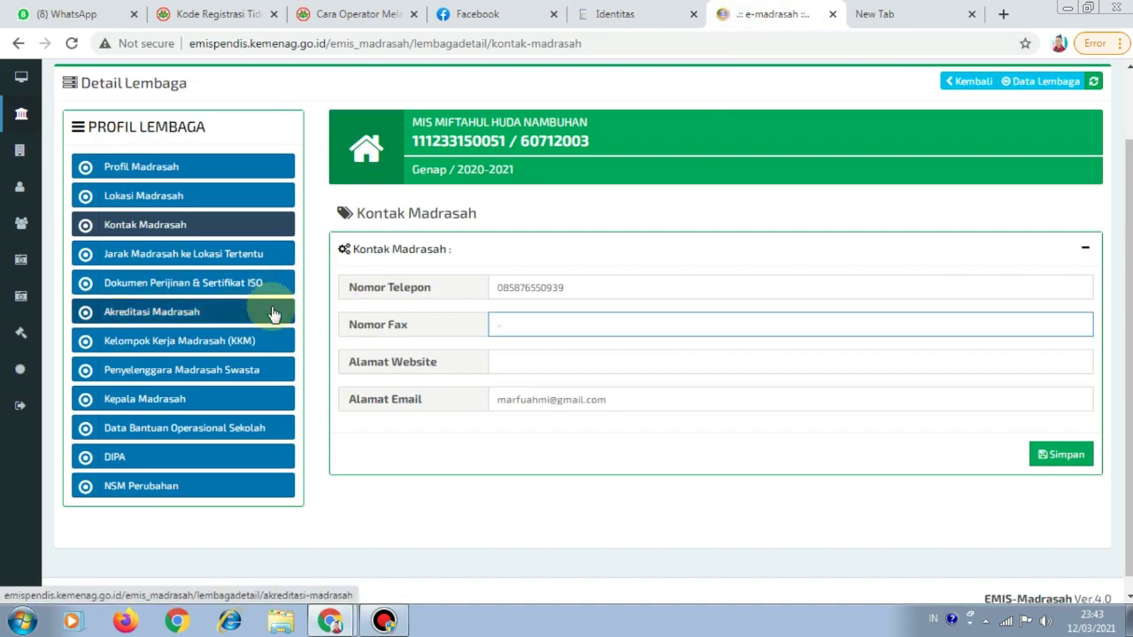
View the Dokumen Perijinan & Sertifikat ISO page showing SK Lk/3.c/3602/pgm.MI./78 dated 02-01-1978
left_click(188, 291)
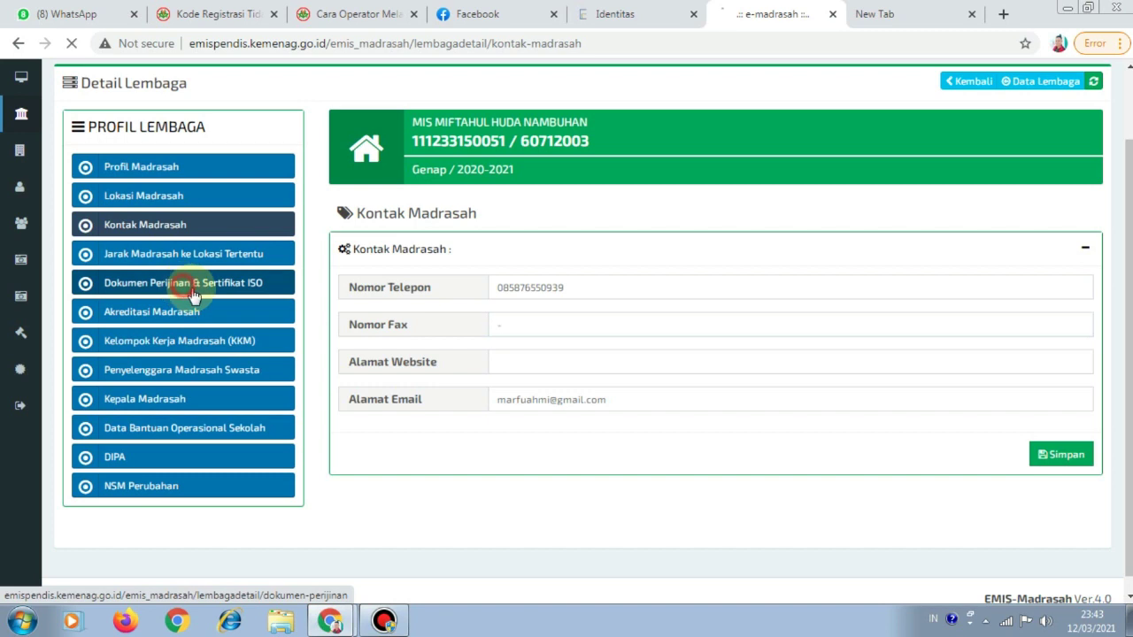
scroll(319, 349, "down", 1)
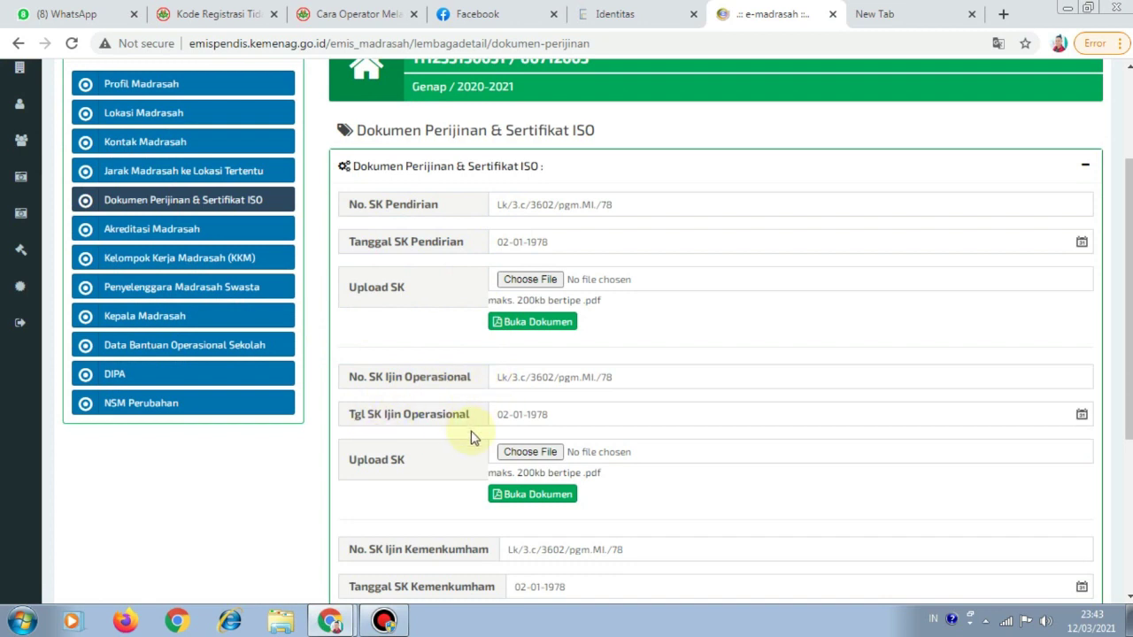
scroll(471, 475, "down", 2)
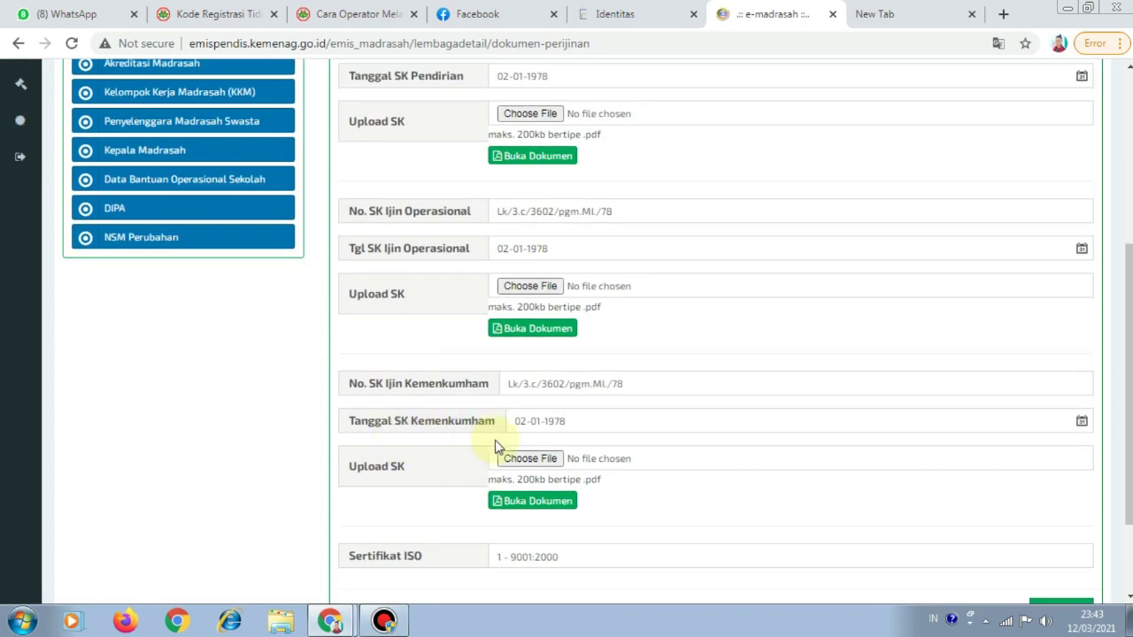
scroll(221, 212, "up", 2)
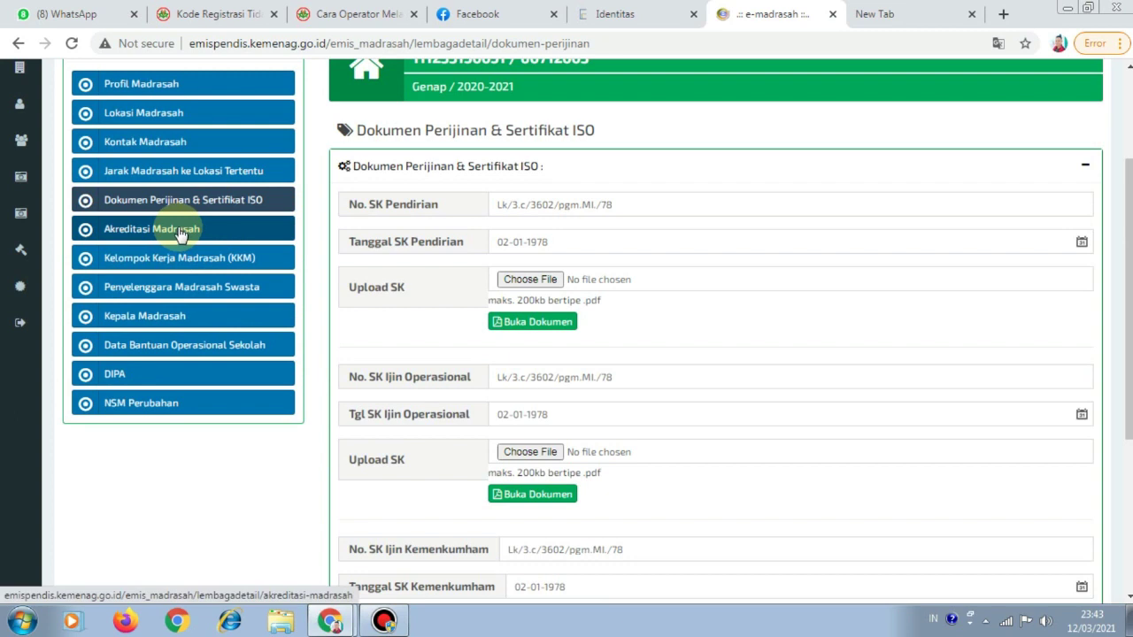
left_click(180, 232)
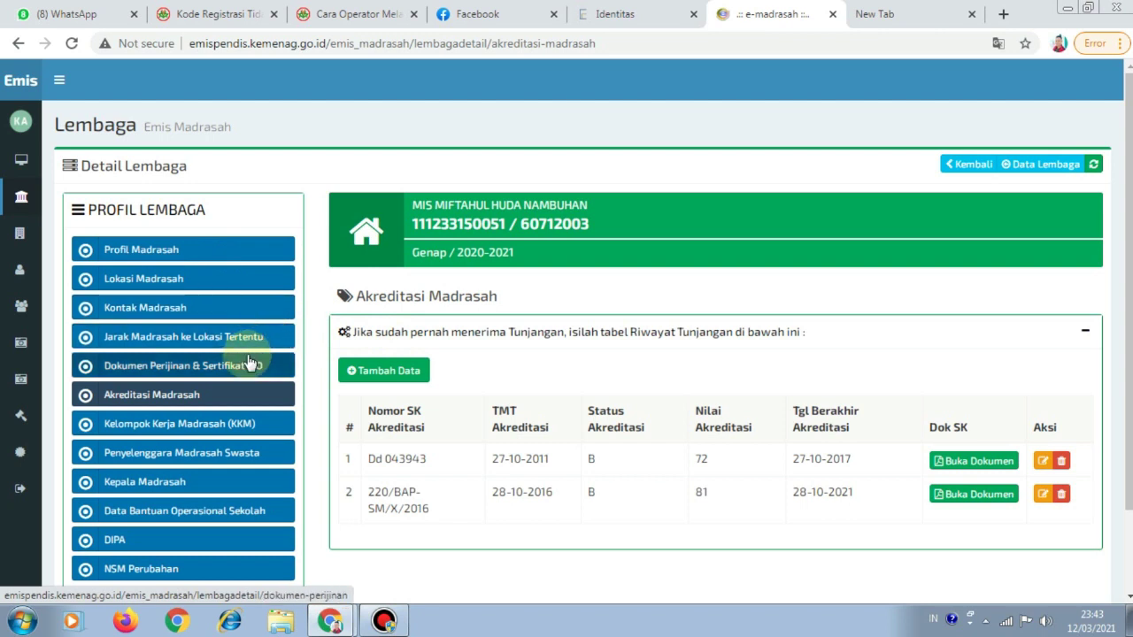
scroll(189, 324, "down", 1)
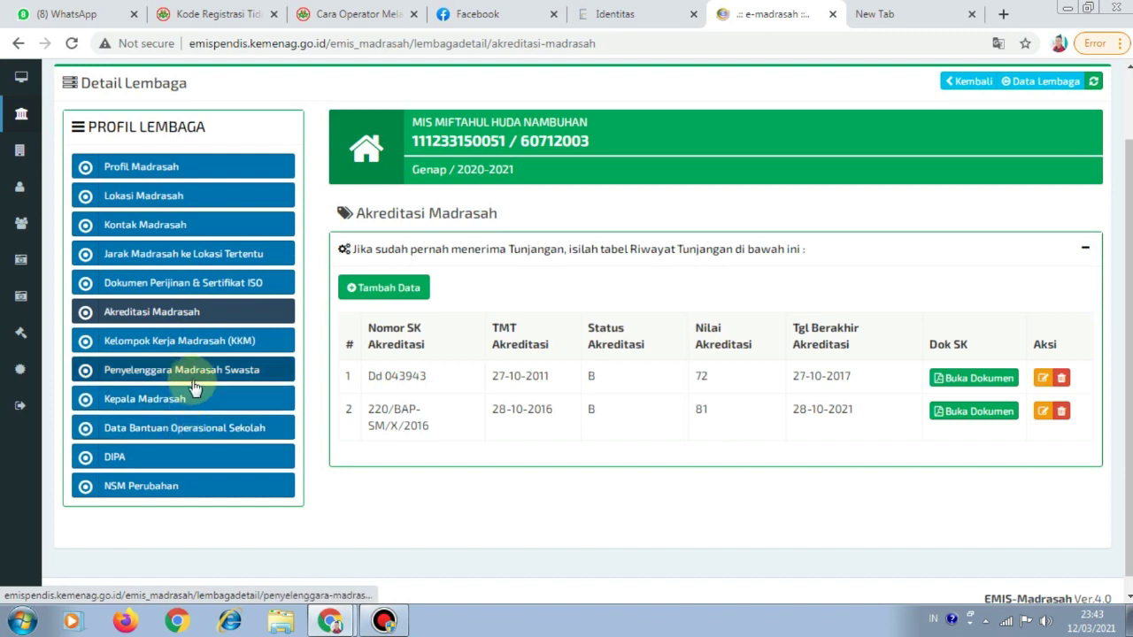
left_click(128, 168)
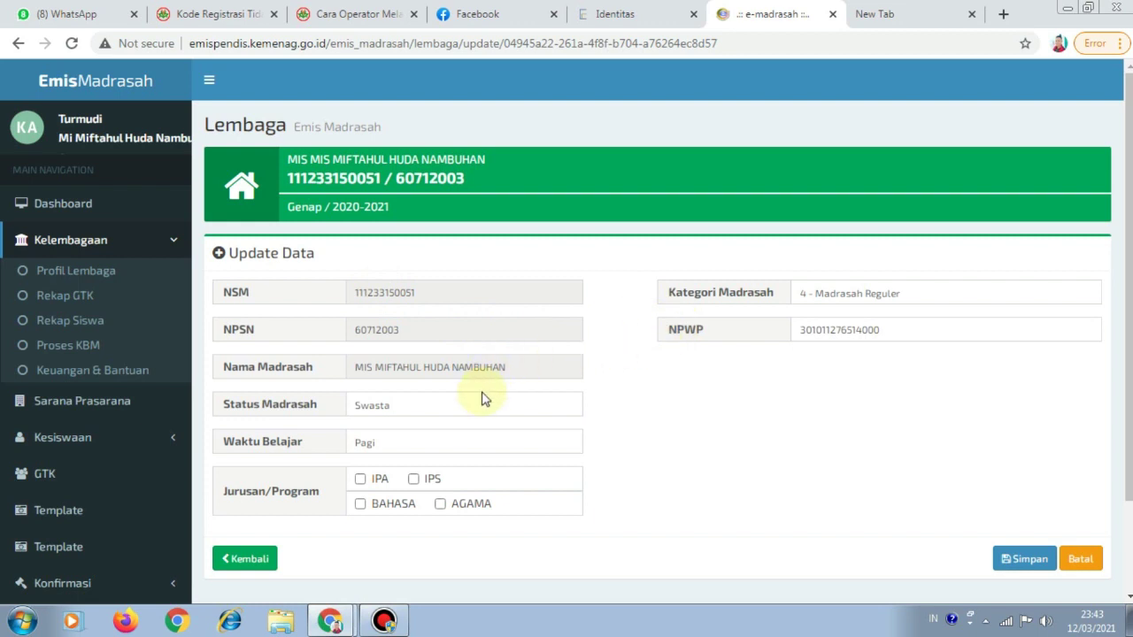
left_click(64, 274)
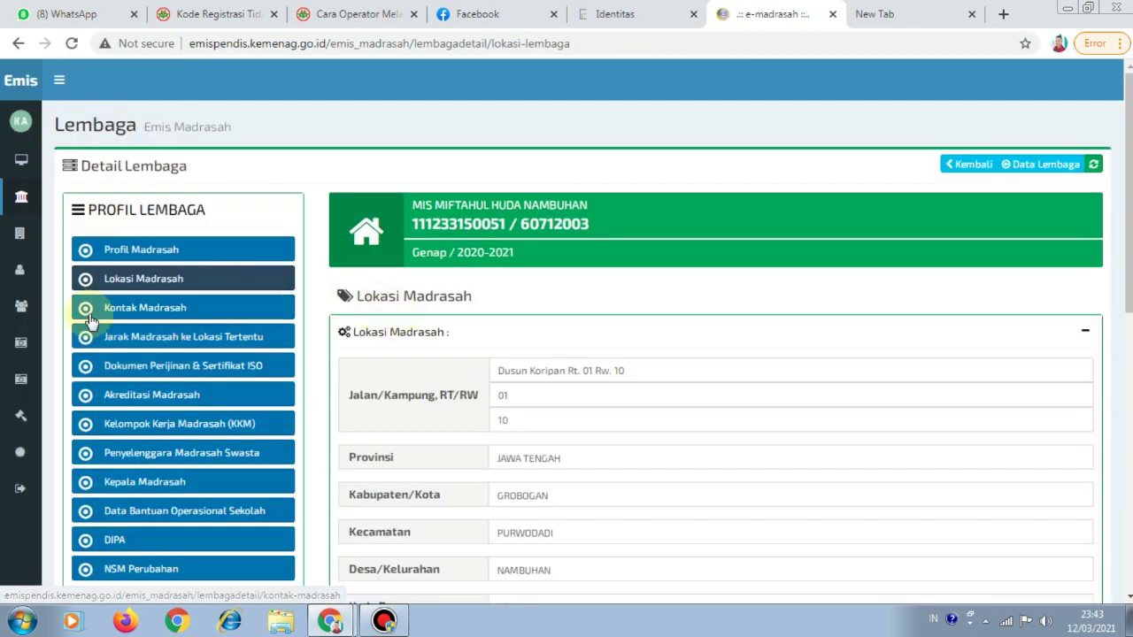
scroll(721, 346, "down", 3)
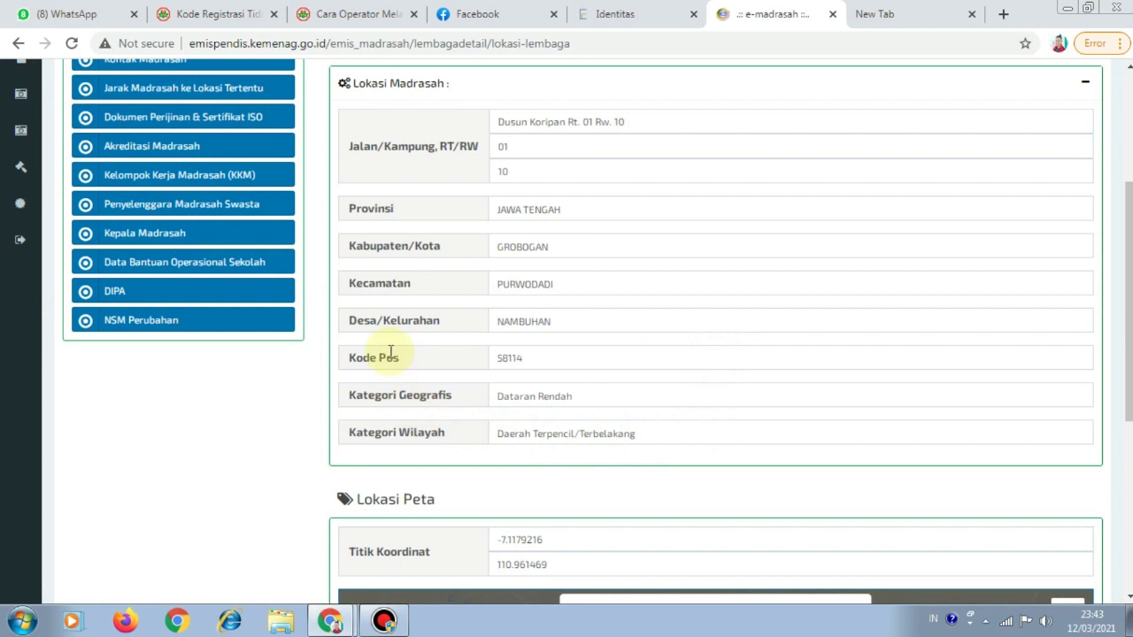
scroll(389, 339, "up", 1)
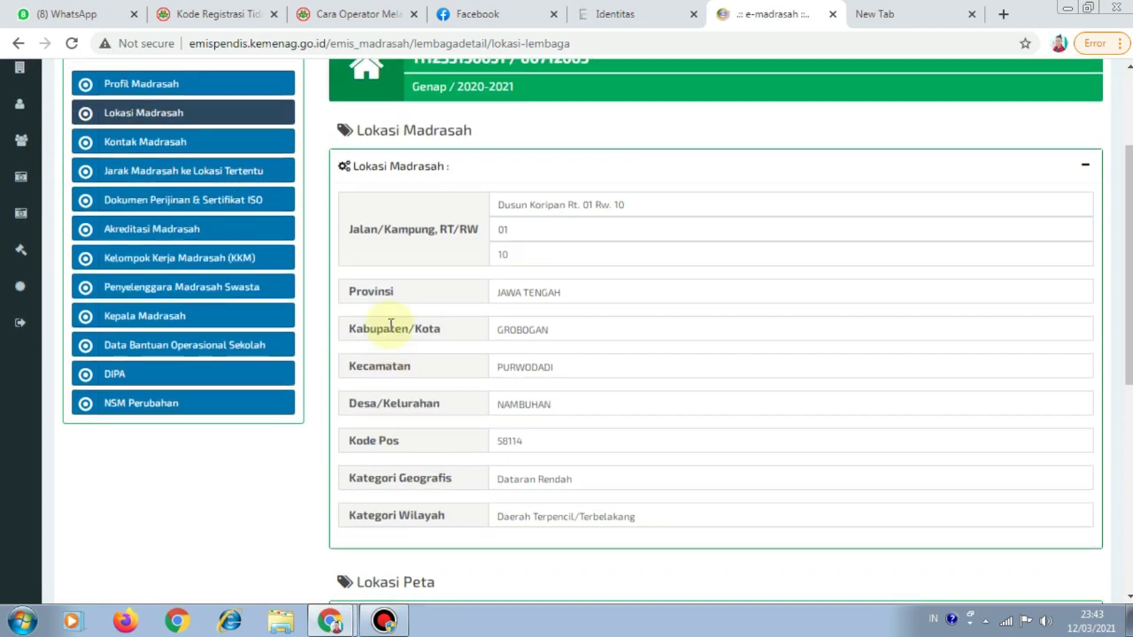
left_click(159, 142)
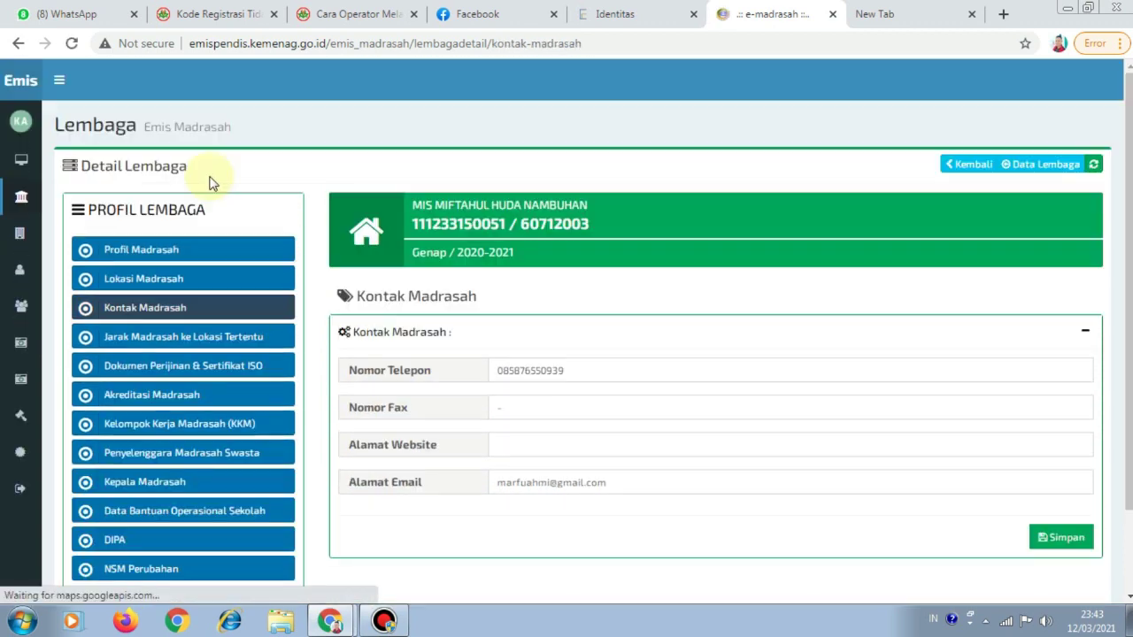
scroll(554, 301, "down", 1)
left_click(225, 254)
scroll(341, 327, "down", 2)
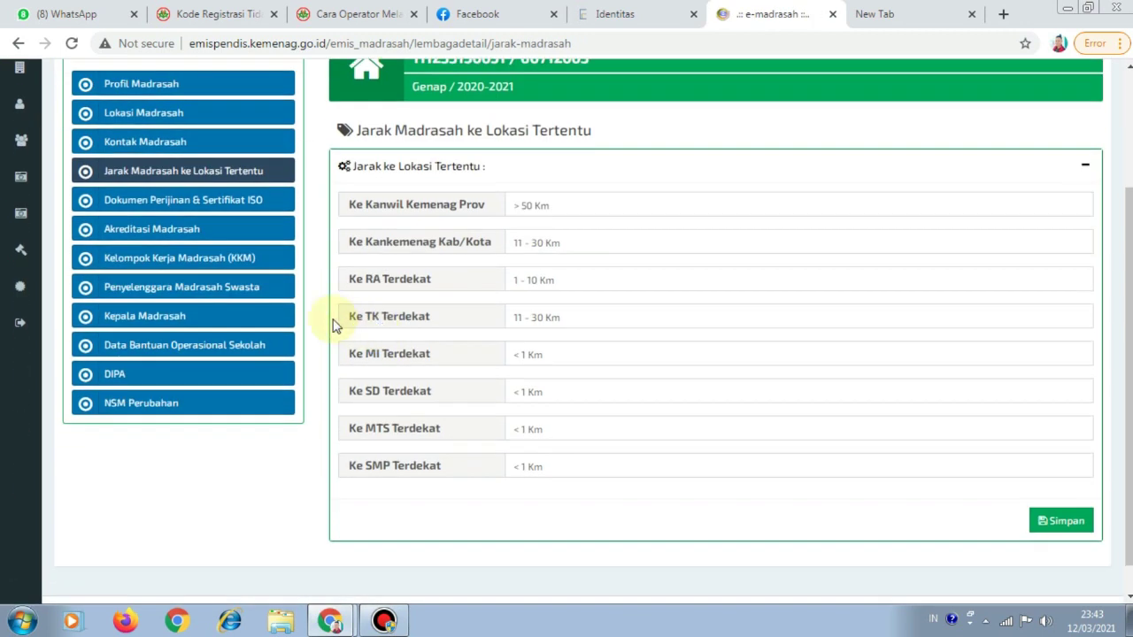
left_click(177, 200)
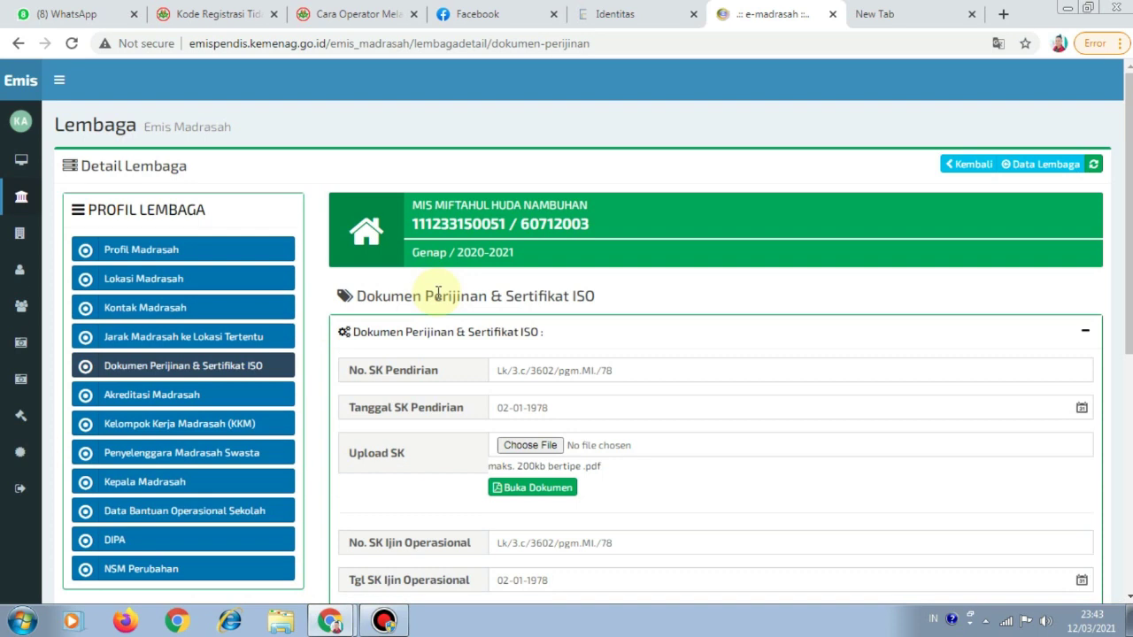
Copy the No. SK Pendirian value Lk/3.c/3602/pgm.MI./78 from the old site's licensing page
scroll(438, 302, "down", 2)
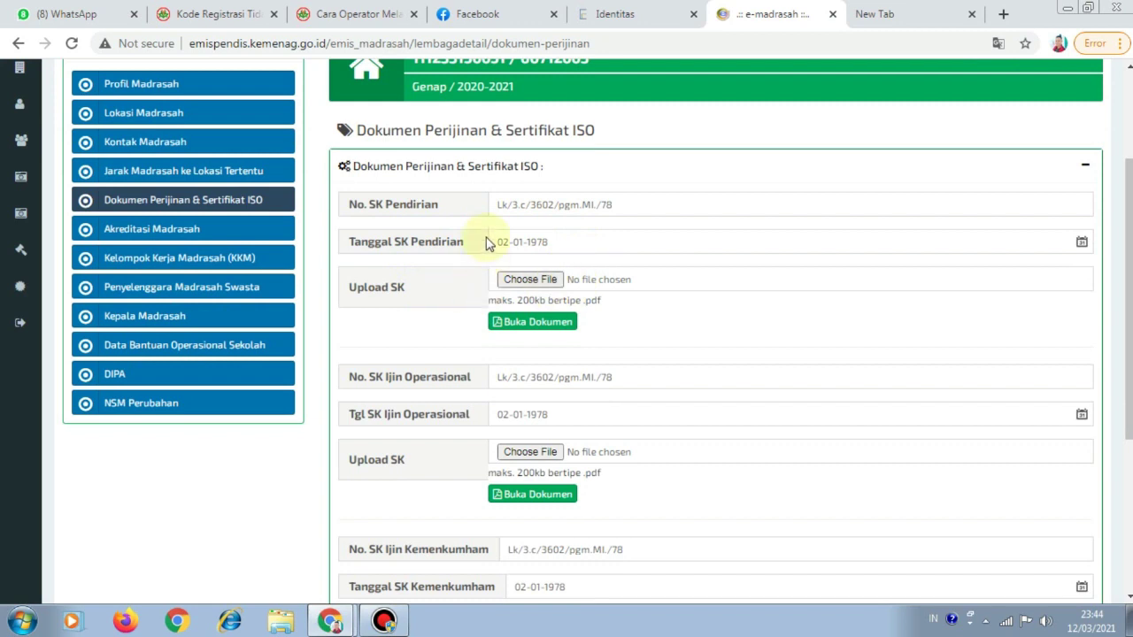
left_click(609, 14)
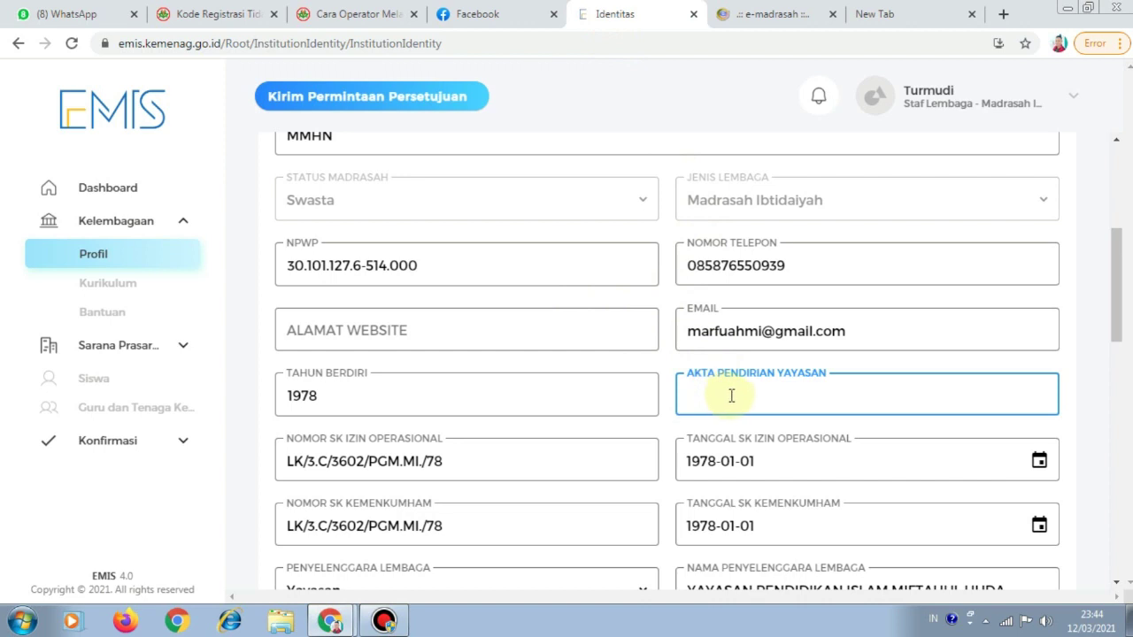
left_click(771, 14)
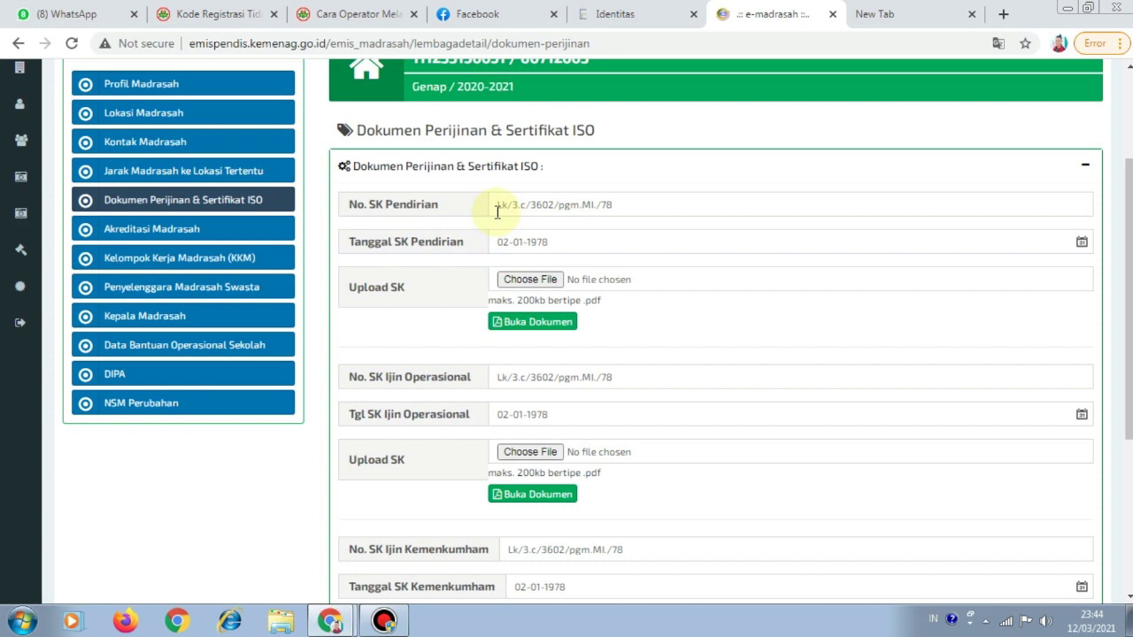
scroll(497, 212, "down", 1)
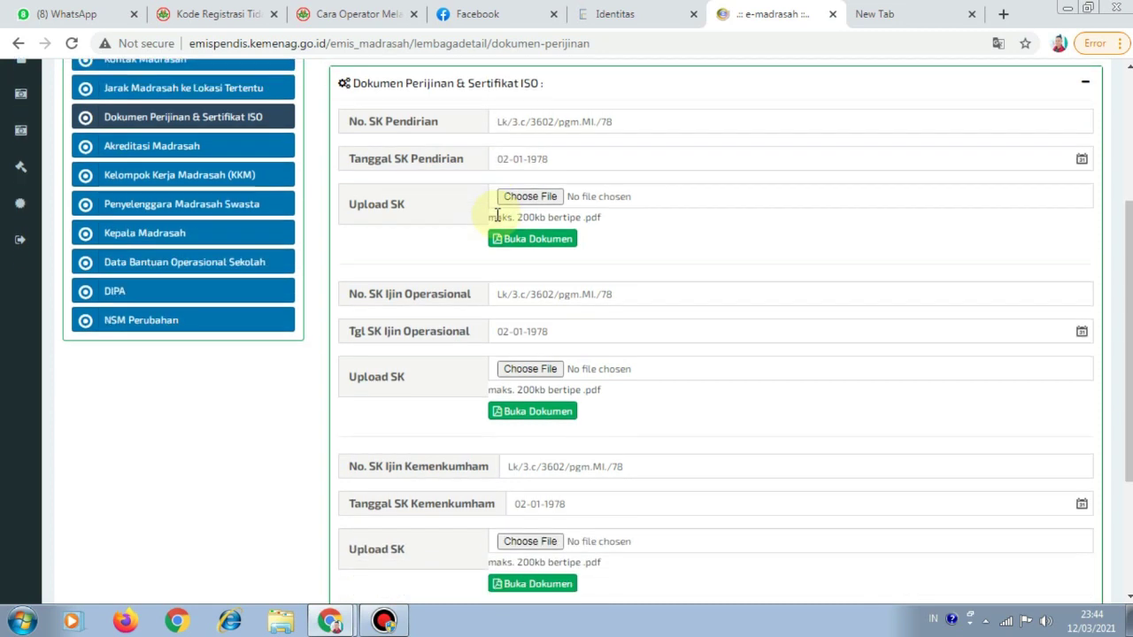
scroll(497, 217, "down", 2)
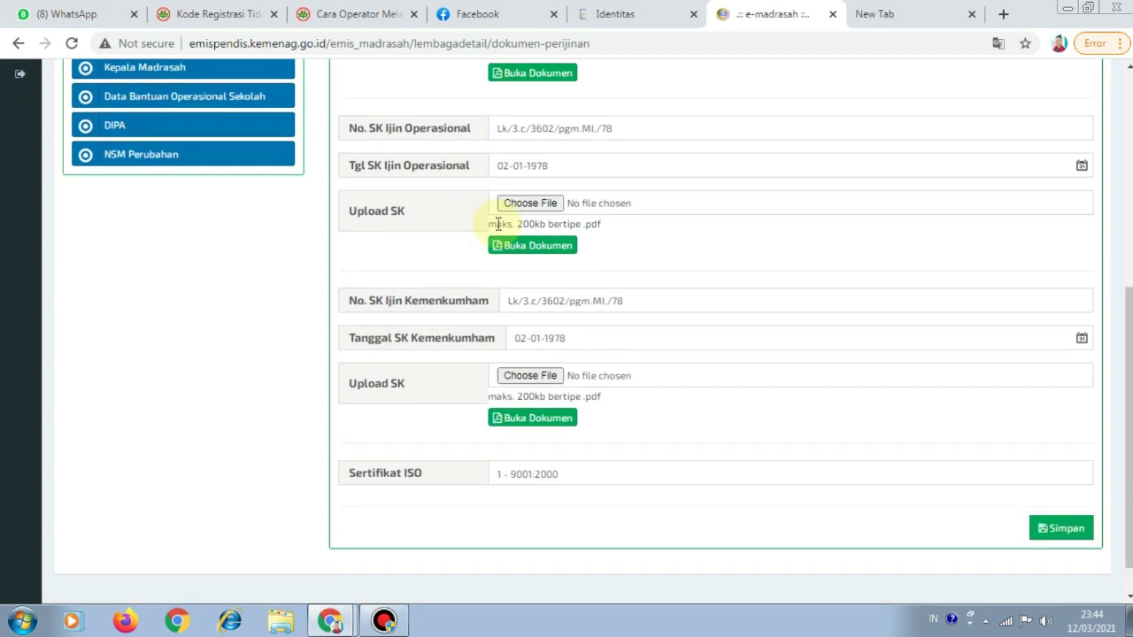
scroll(536, 223, "up", 3)
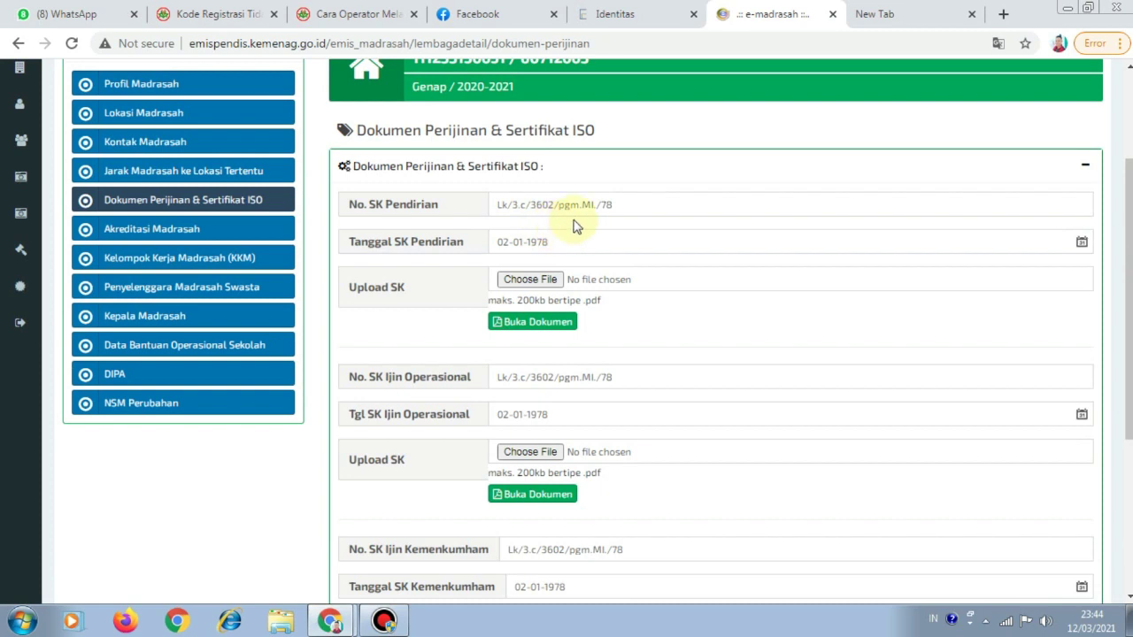
left_click_drag(643, 200, 475, 221)
key("ctrl+c")
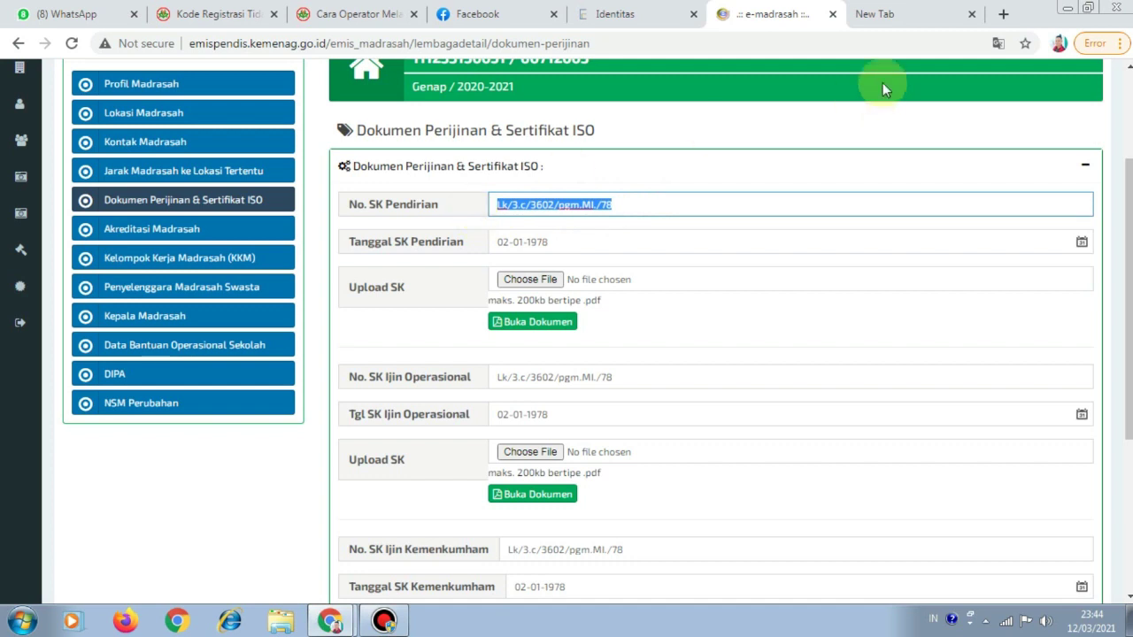
left_click(635, 15)
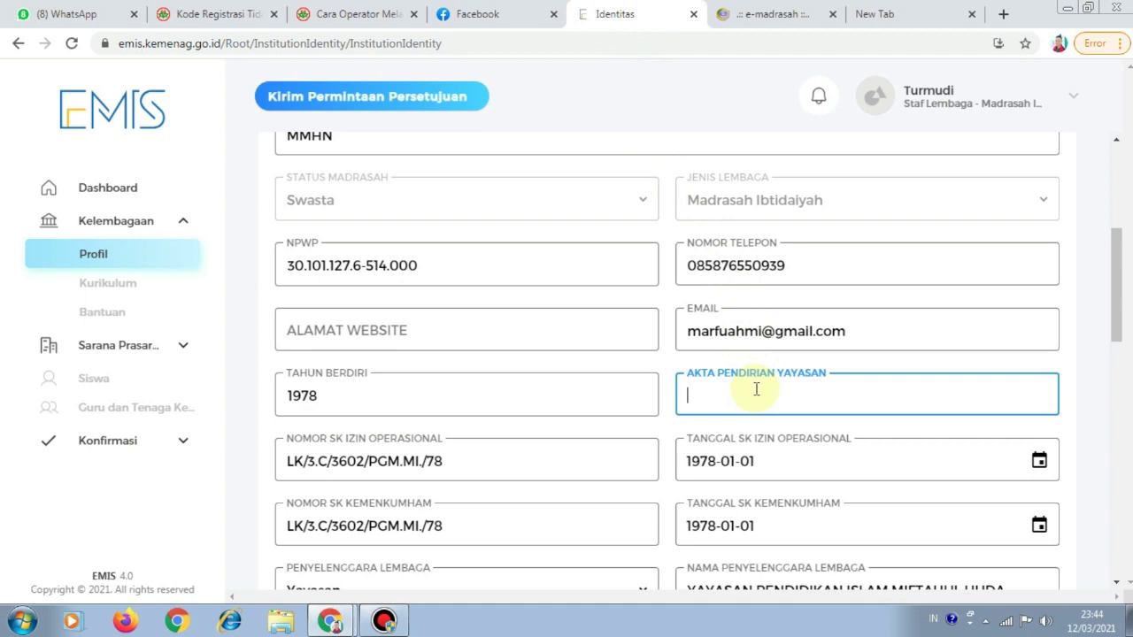
Paste Lk/3.c/3602/pgm.MI./78 into the EMIS 4.0 Akta Pendirian Yayasan field
key("ctrl+v")
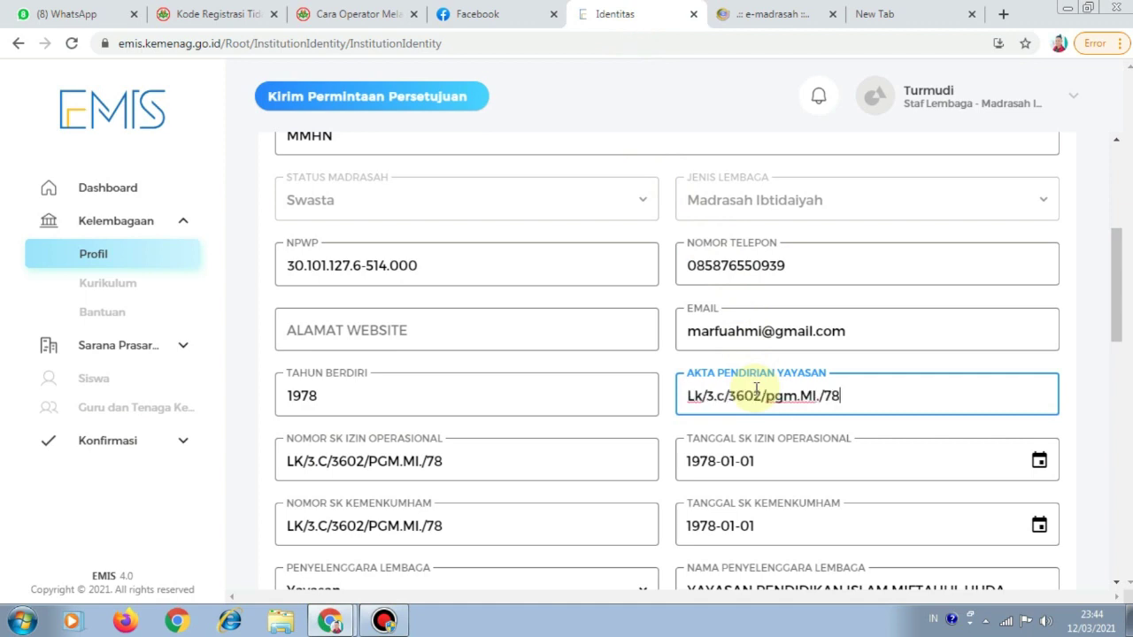
scroll(770, 389, "down", 2)
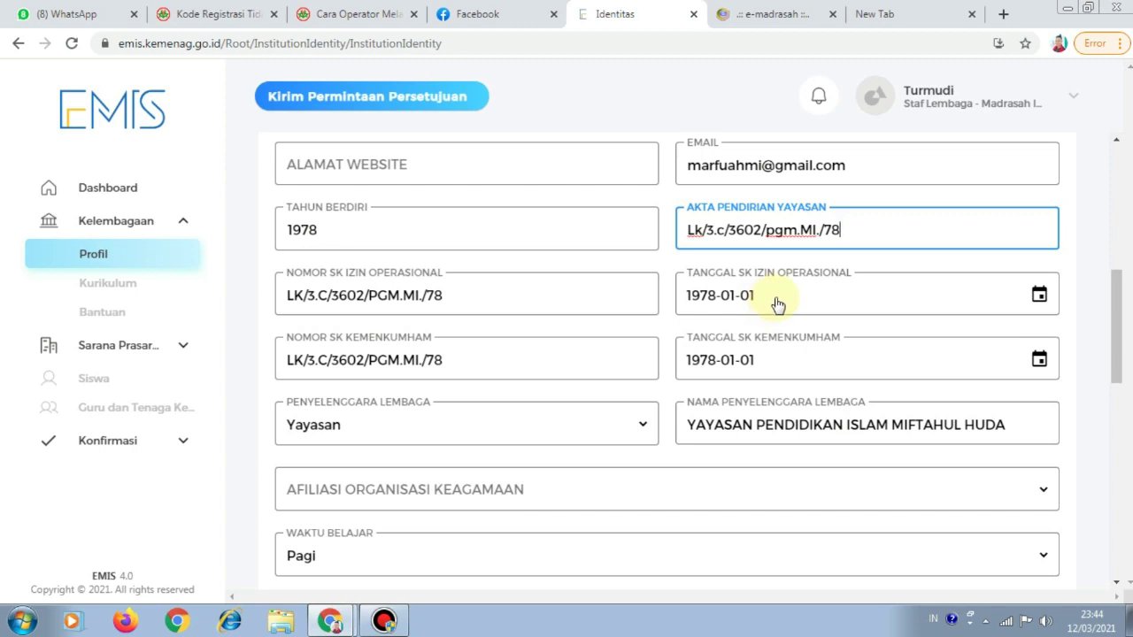
left_click(785, 24)
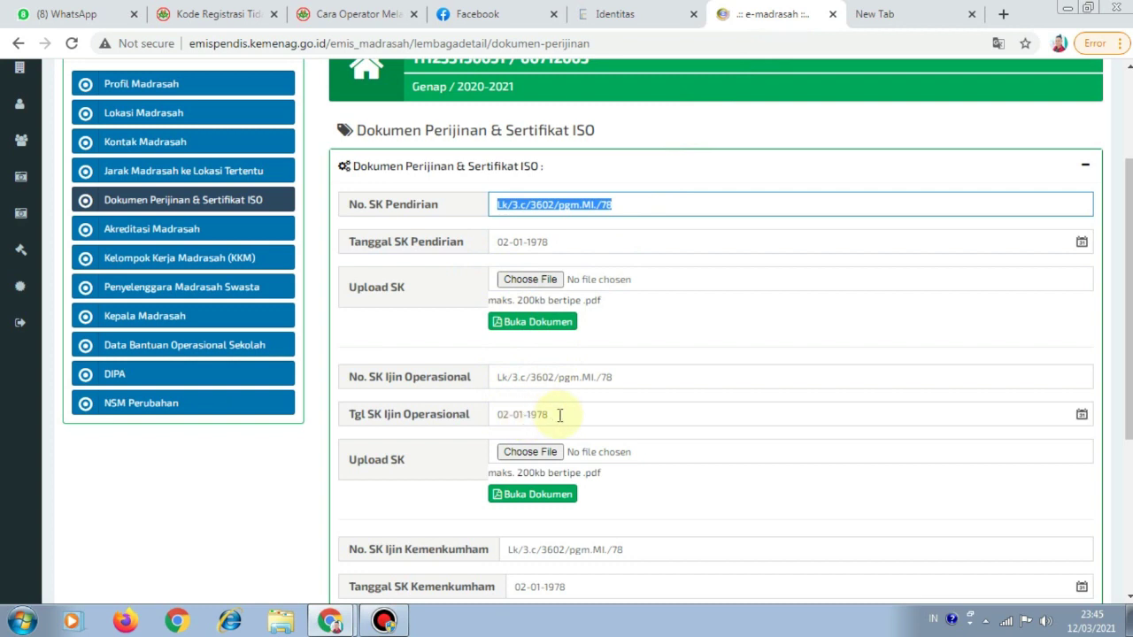
Set the operational permit date (Tanggal SK Izin Operasional) to 2 January 1978, matching the old site
left_click_drag(561, 415, 507, 418)
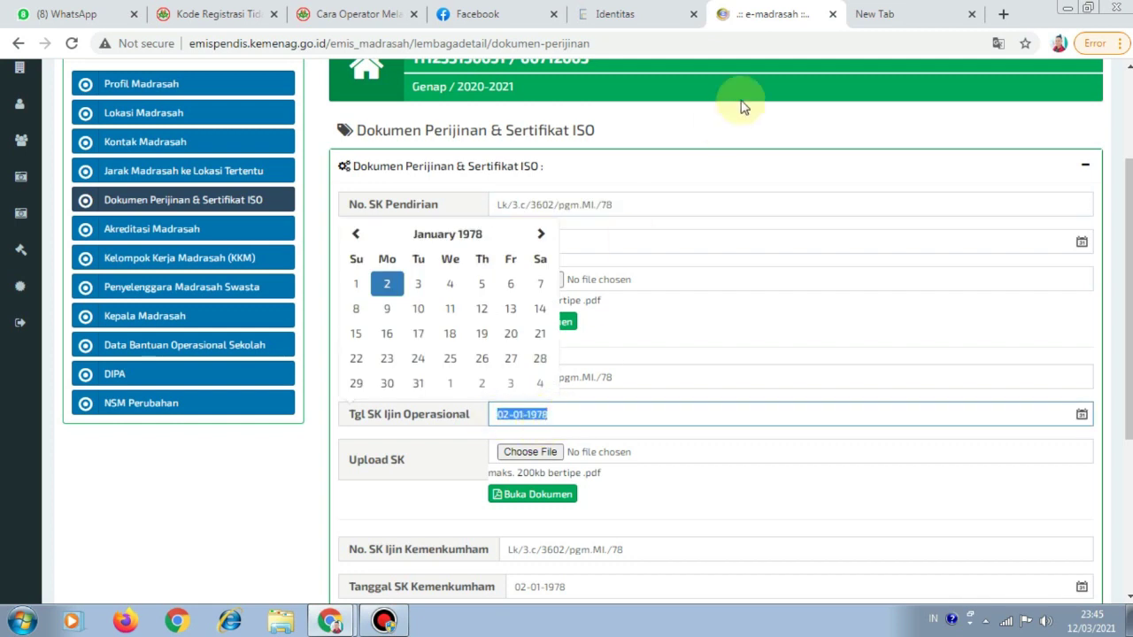
left_click(637, 18)
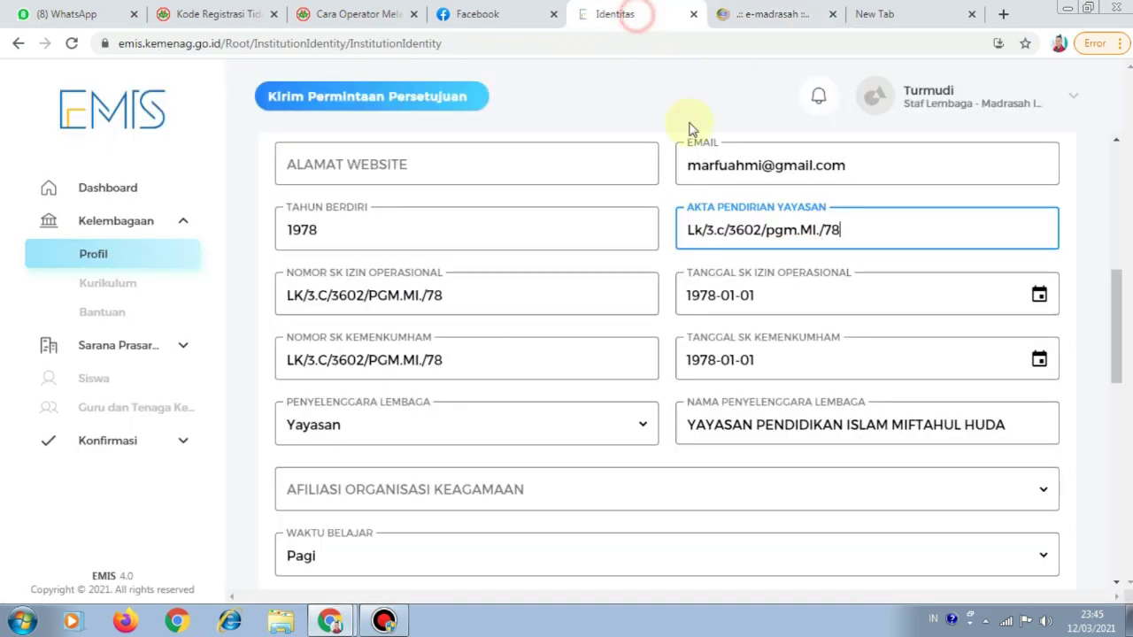
left_click(765, 308)
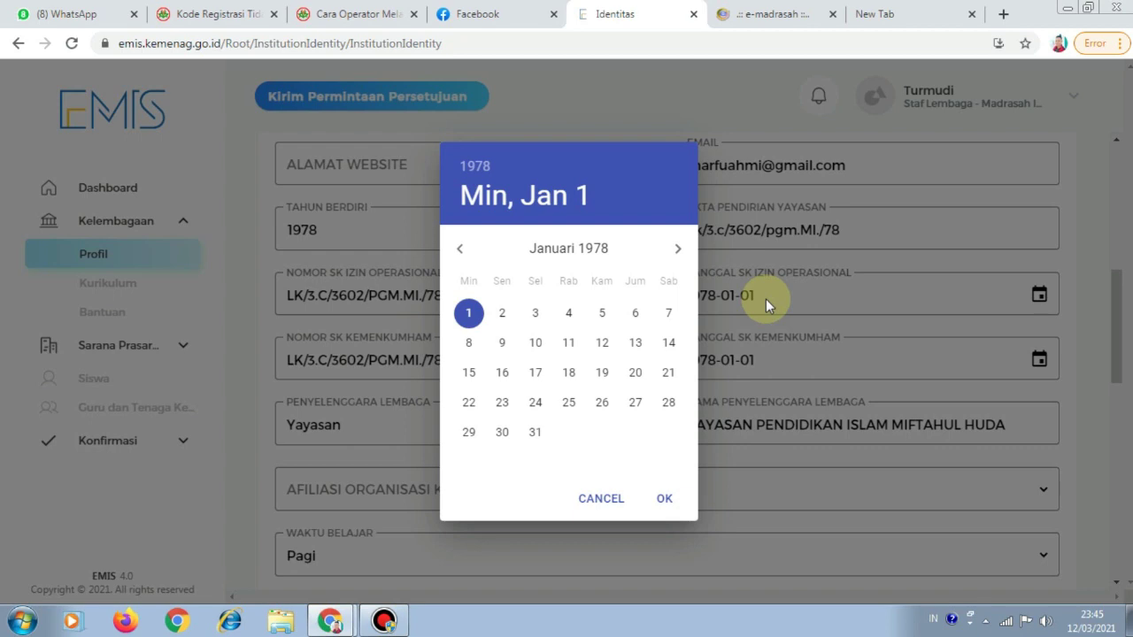
left_click(502, 314)
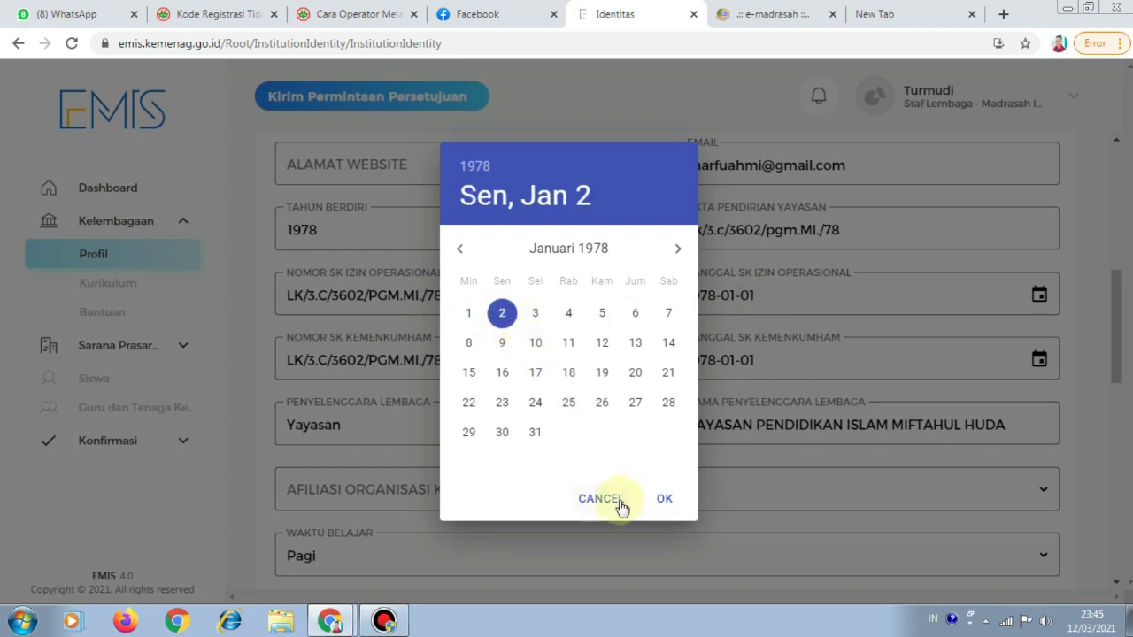
left_click(665, 499)
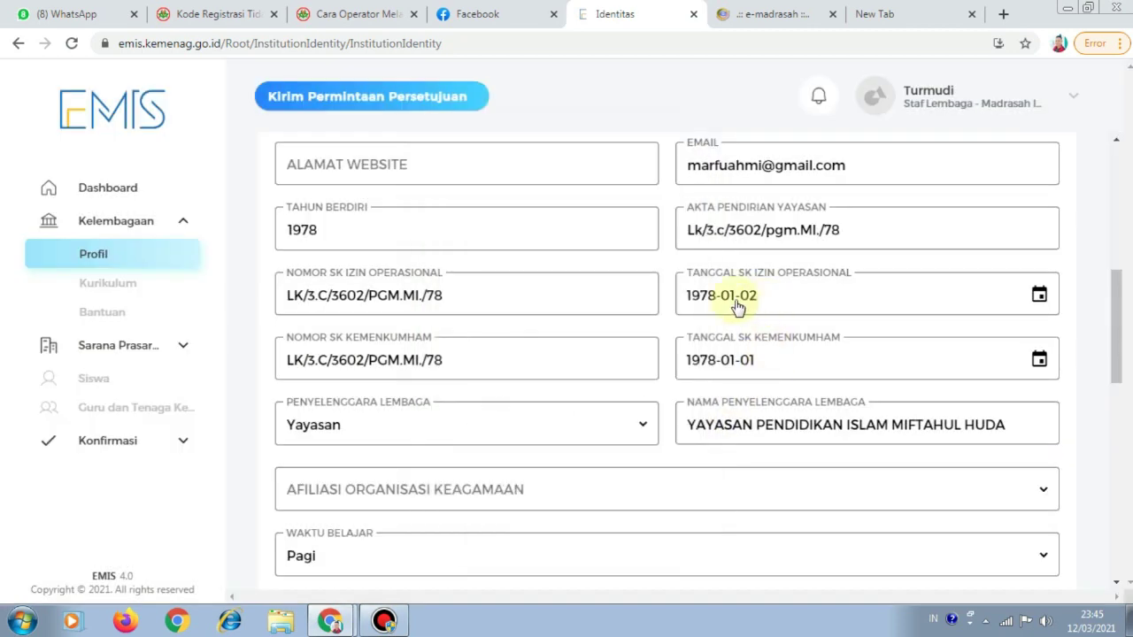
Recheck the old e-madrasah permit documents page against the EMIS identity form
left_click(782, 16)
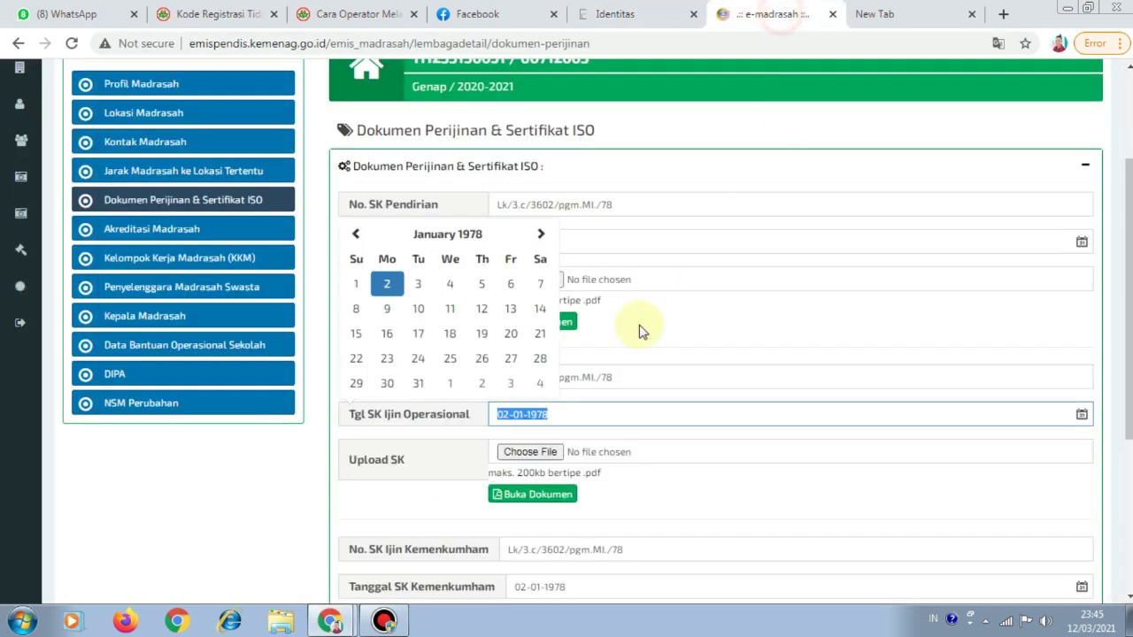
left_click(824, 472)
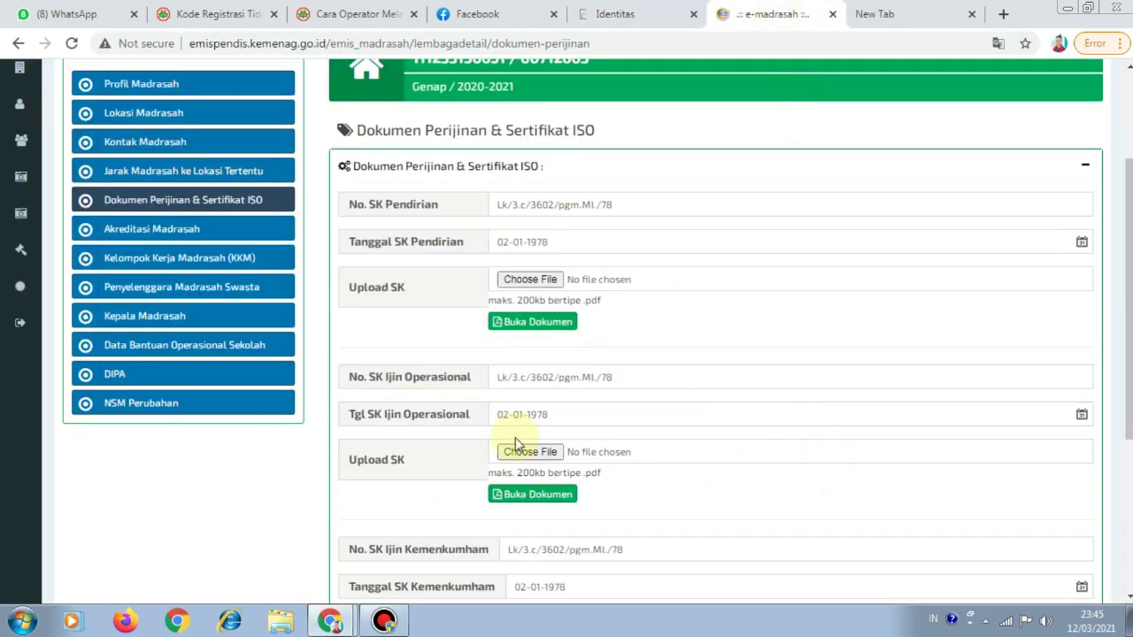
left_click(645, 20)
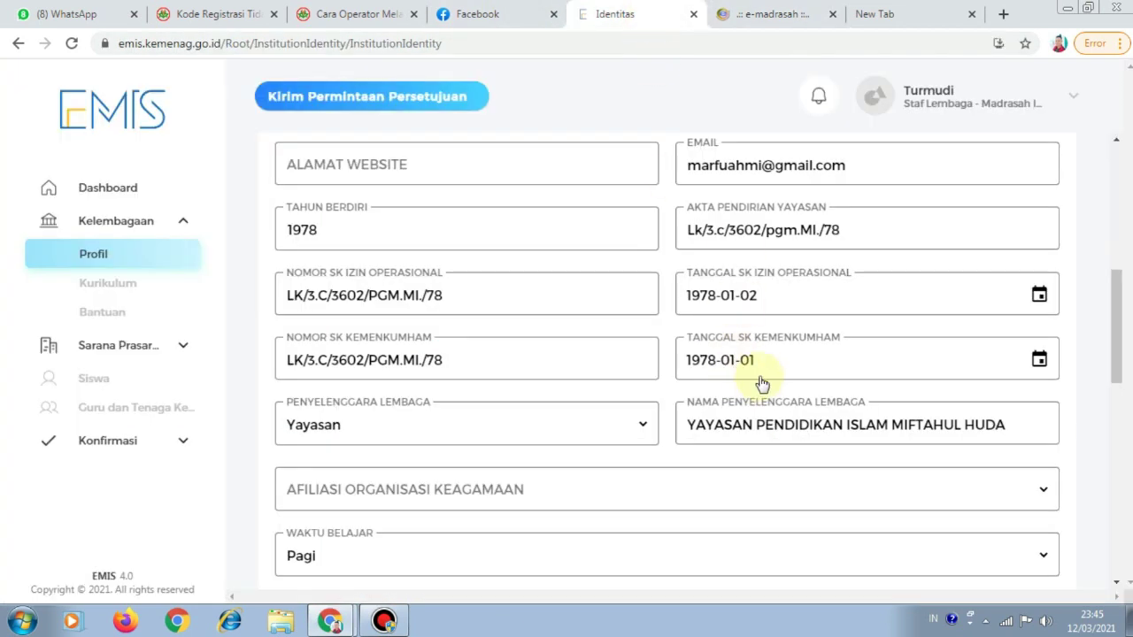
left_click(775, 19)
scroll(519, 493, "down", 3)
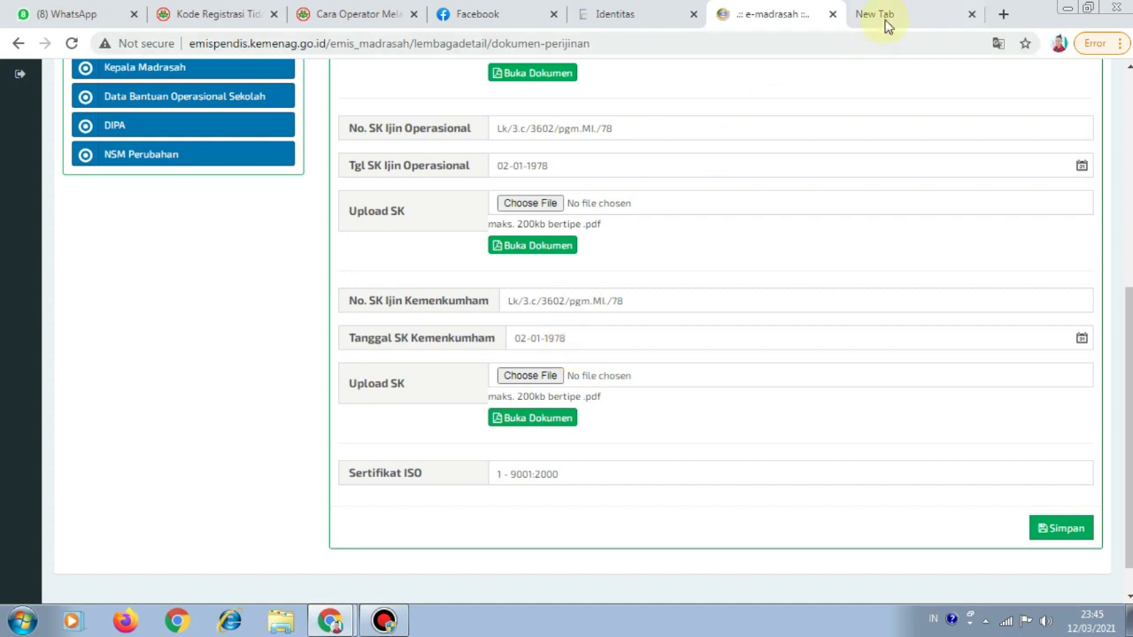
left_click(609, 20)
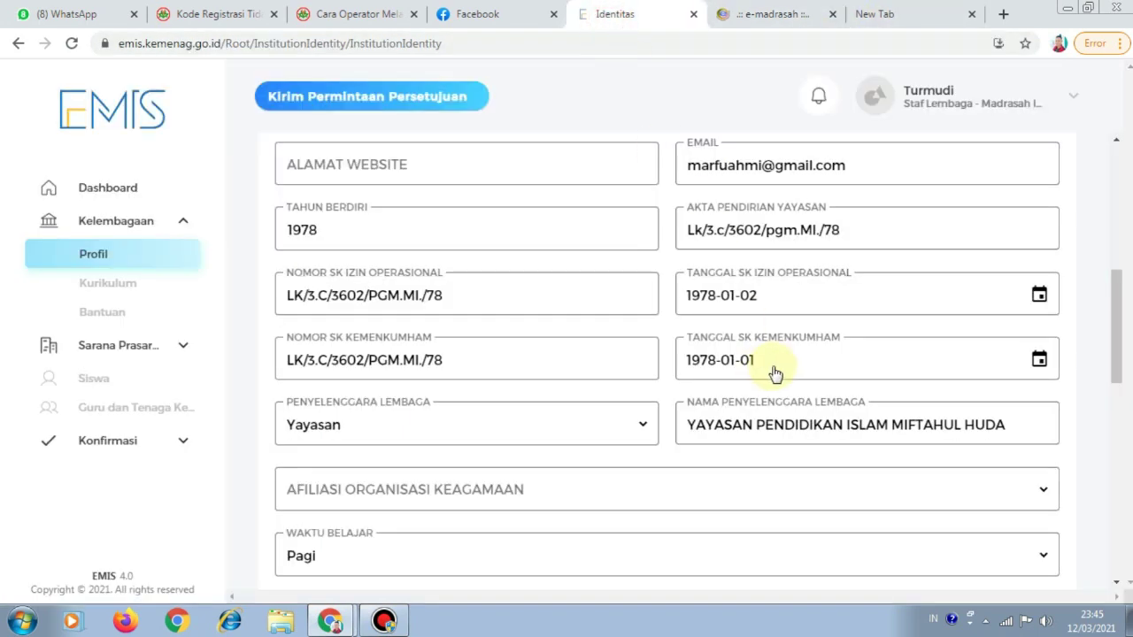
Set Tanggal SK Kemenkumham to 2 January 1978 as well
left_click(1037, 359)
left_click(502, 312)
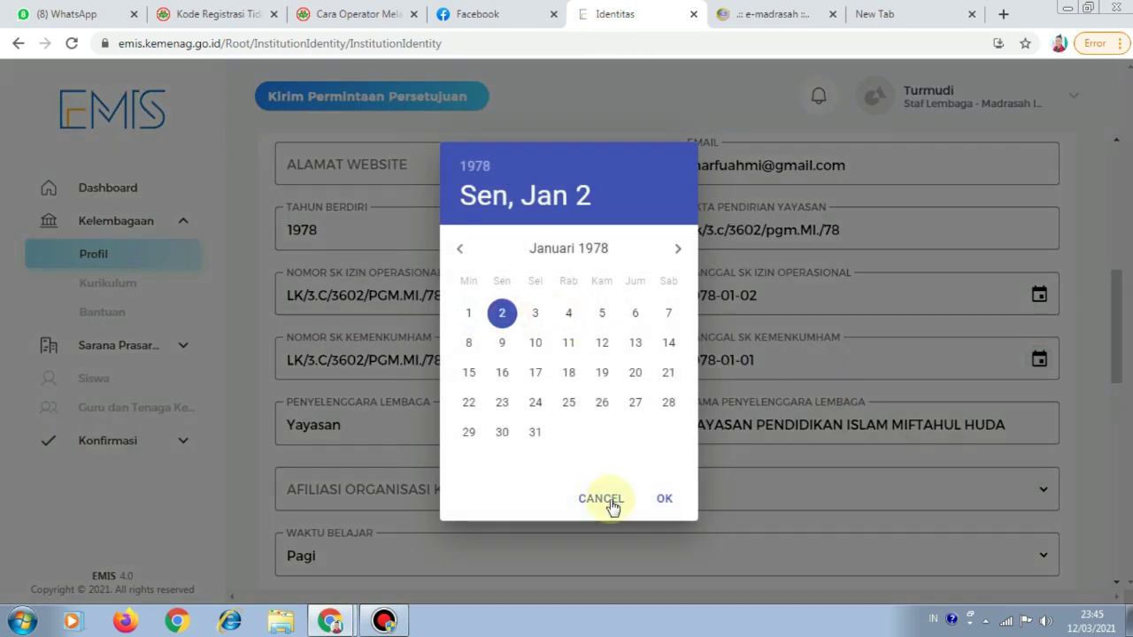
left_click(665, 497)
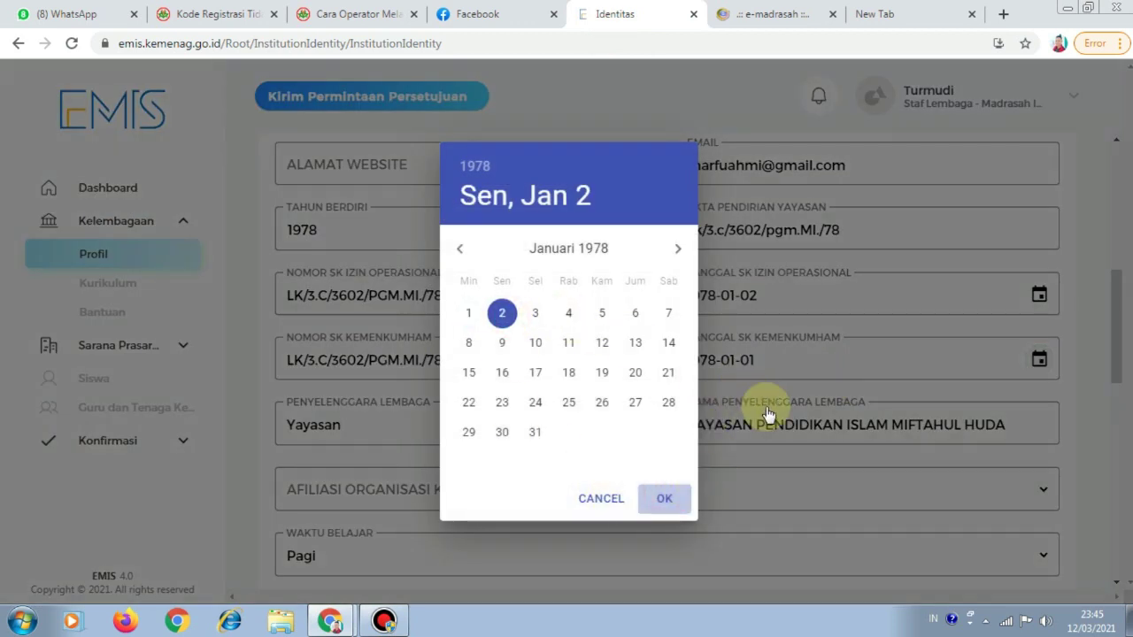
scroll(766, 405, "down", 1)
scroll(645, 381, "up", 1)
scroll(646, 384, "down", 1)
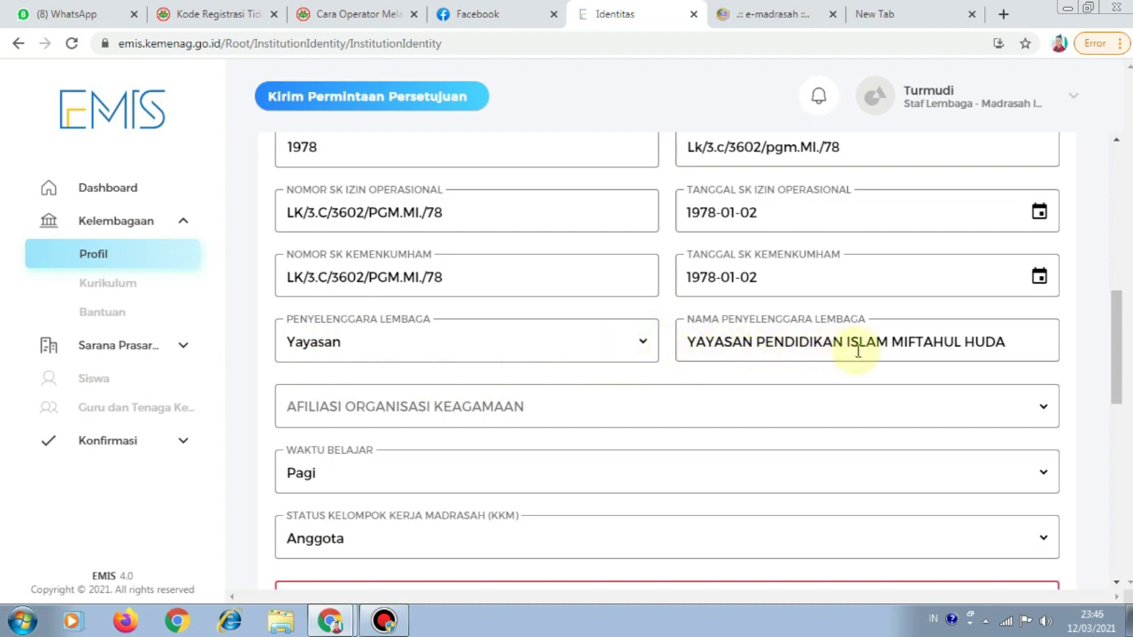
Choose Nahdlatul Ulama in the Afiliasi Organisasi Keagamaan dropdown
left_click(545, 411)
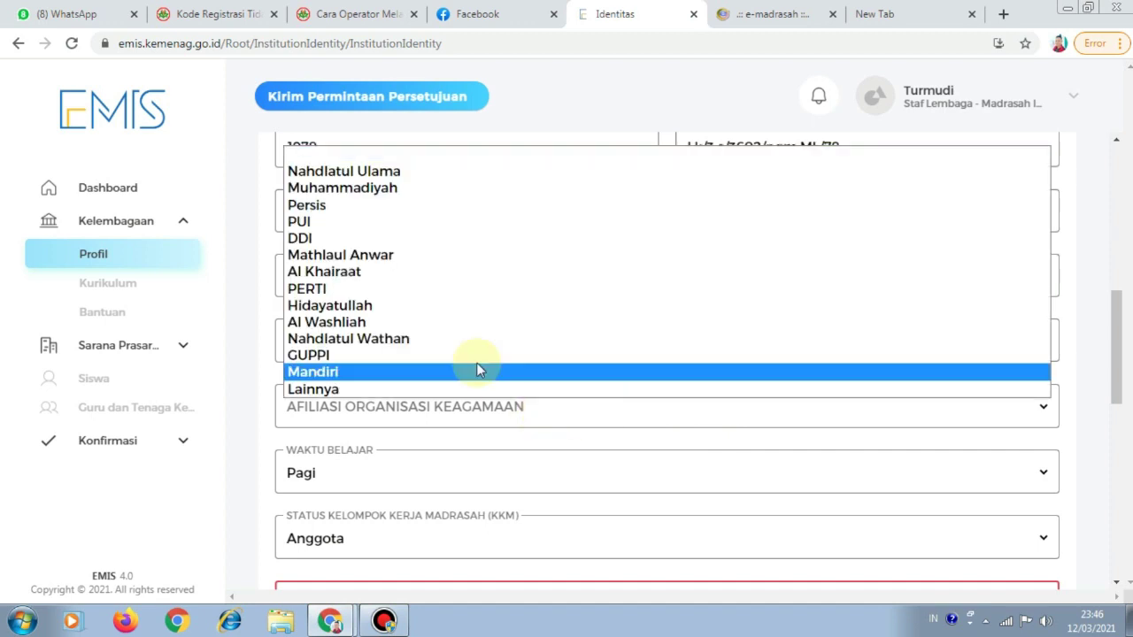
left_click(482, 170)
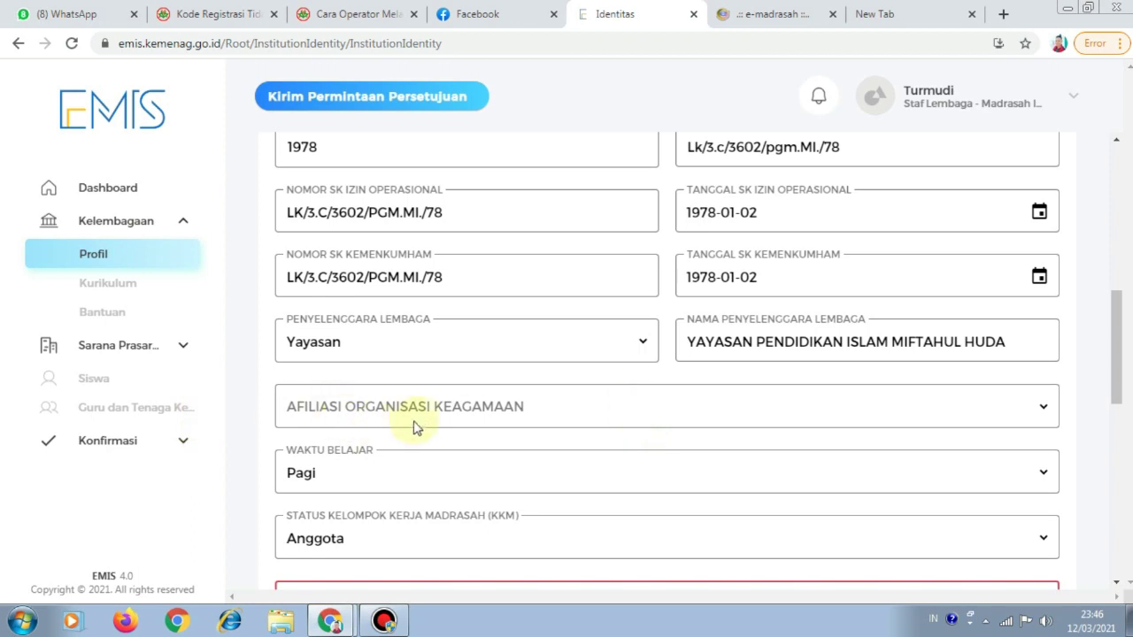
scroll(519, 433, "down", 3)
scroll(614, 384, "up", 1)
scroll(610, 380, "up", 1)
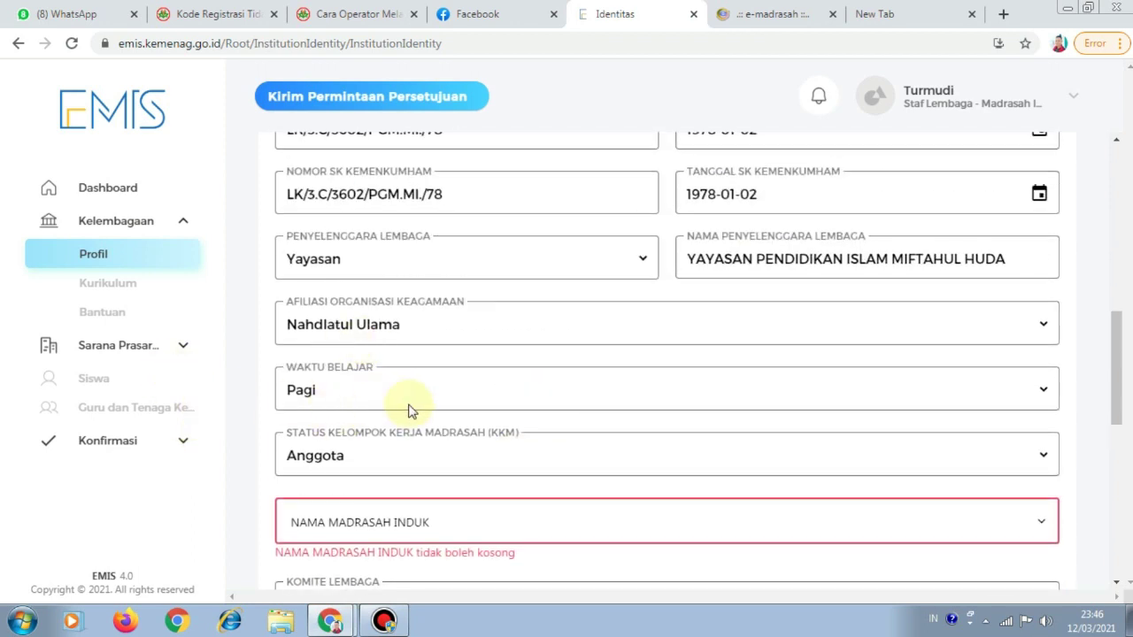
scroll(456, 403, "down", 2)
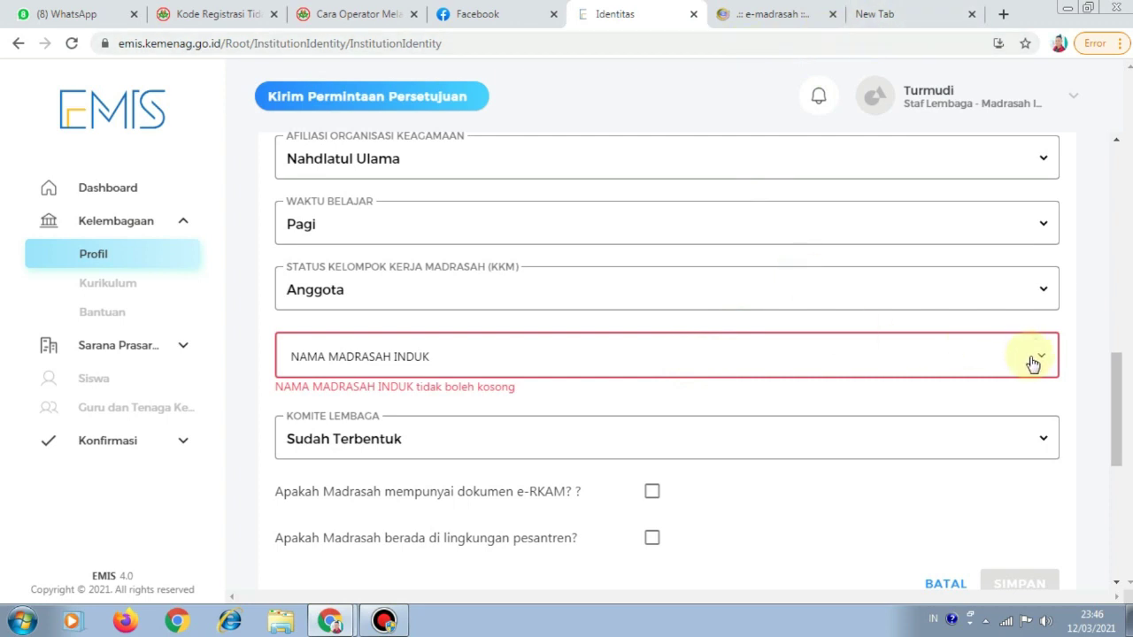
left_click(418, 374)
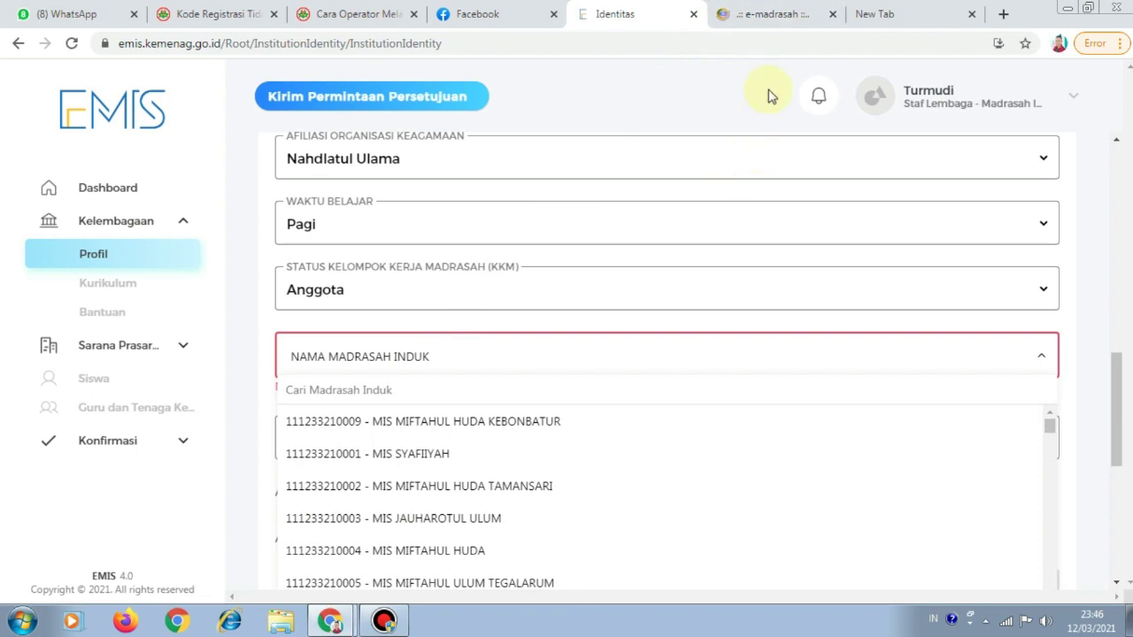
left_click(777, 15)
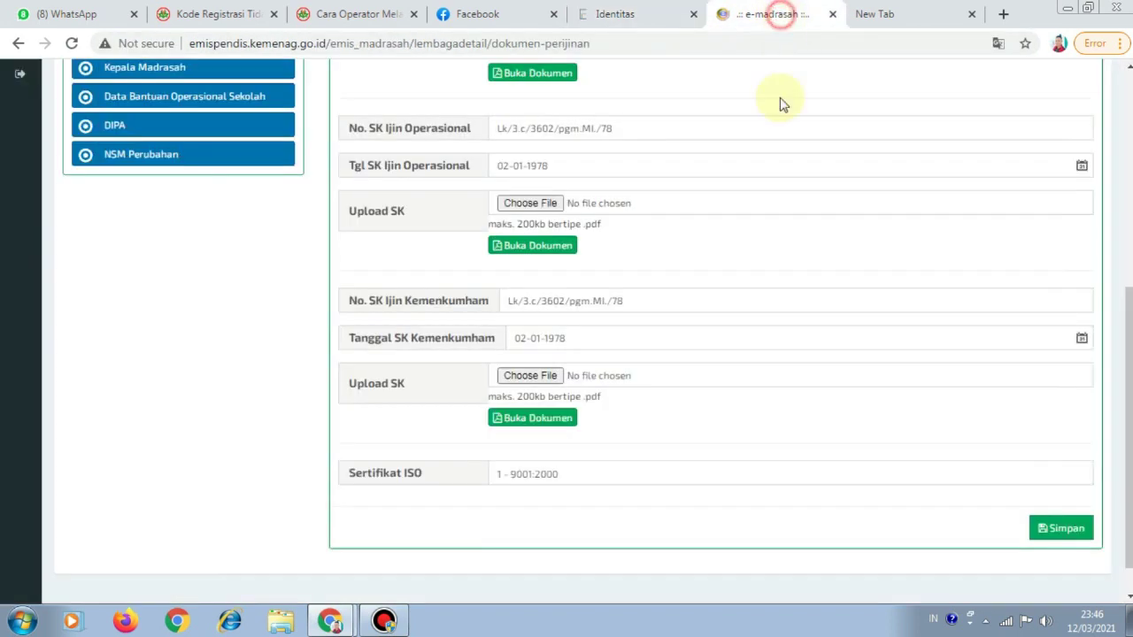
scroll(182, 253, "up", 2)
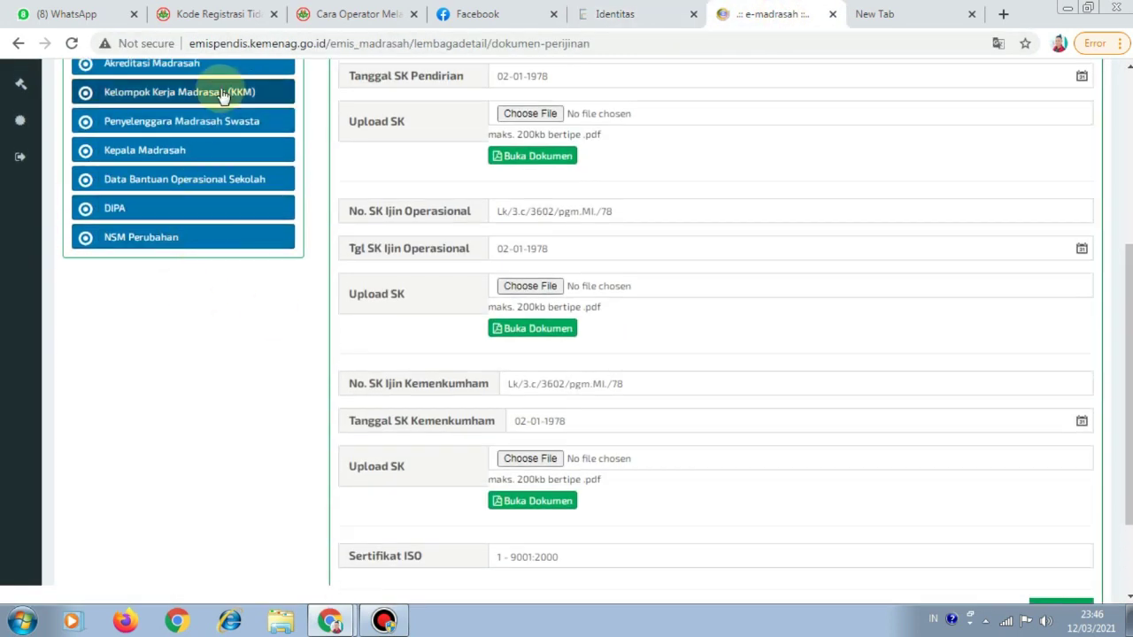
left_click(222, 91)
scroll(672, 310, "down", 2)
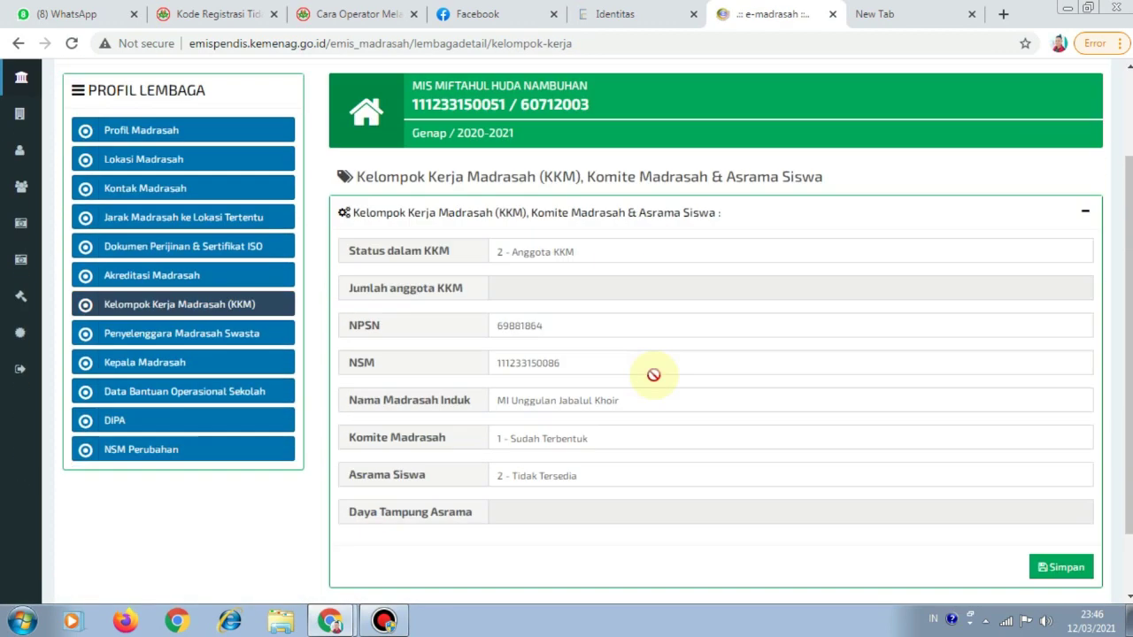
left_click_drag(600, 324, 471, 337)
key("ctrl+c")
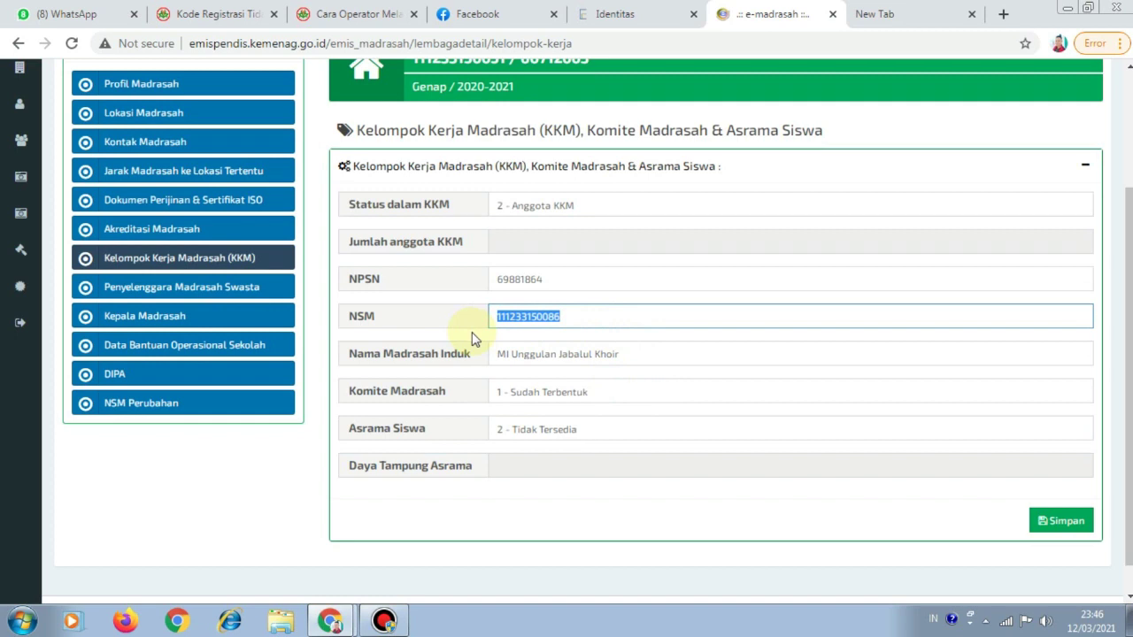
Search the NSM in Nama Madrasah Induk and select MIS Unggulan Masjid Besar Jabalul Khoir
left_click(637, 14)
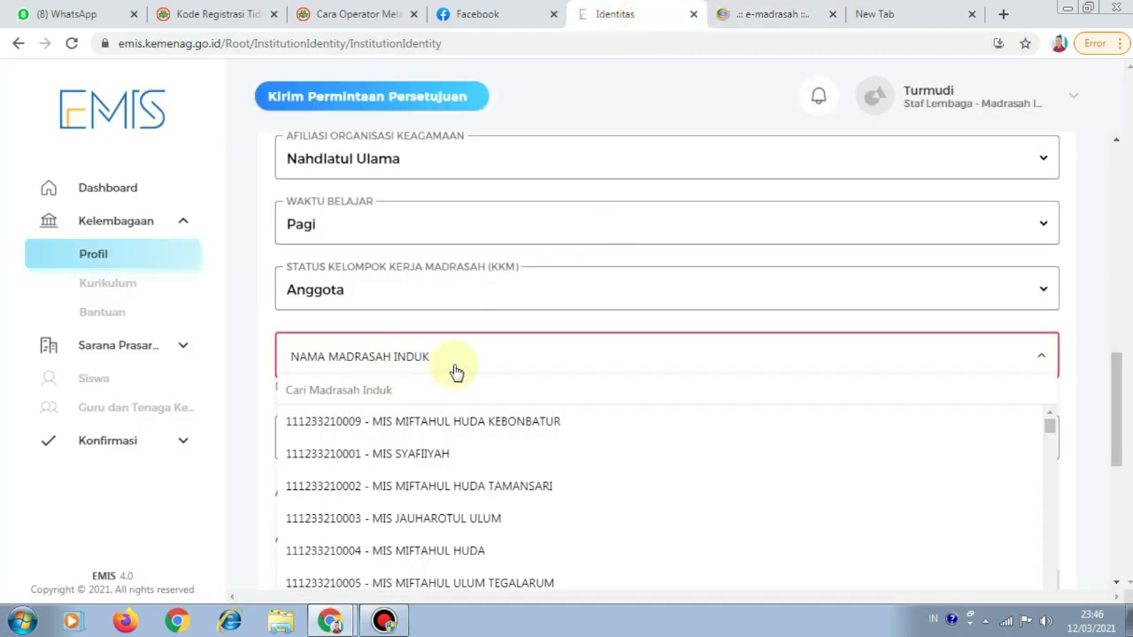
left_click(377, 389)
key("ctrl+v")
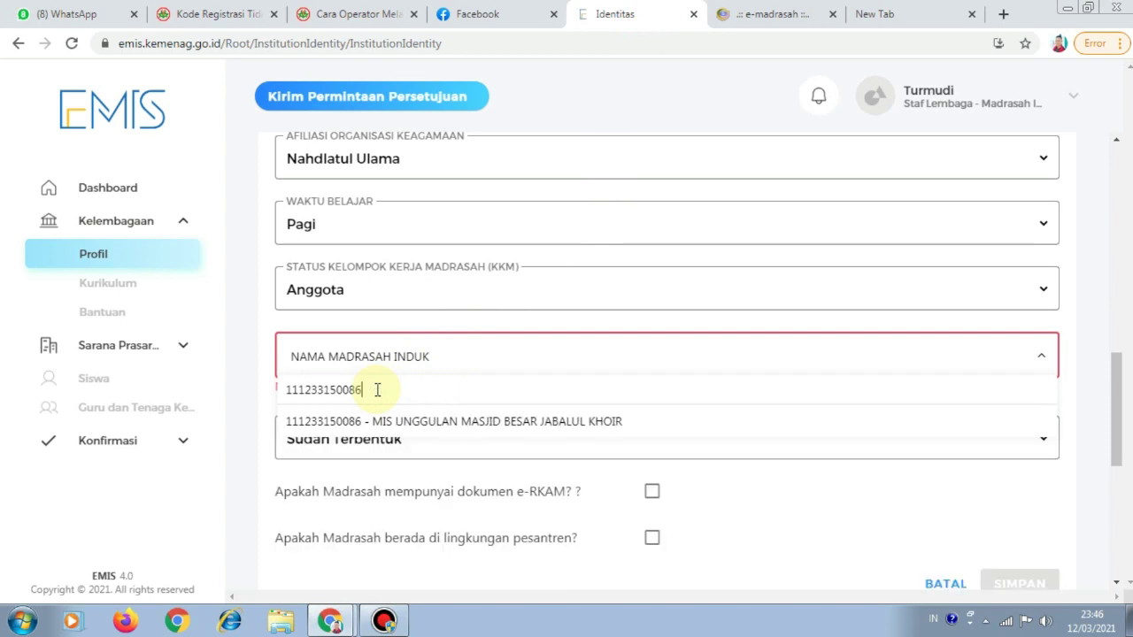
left_click(469, 420)
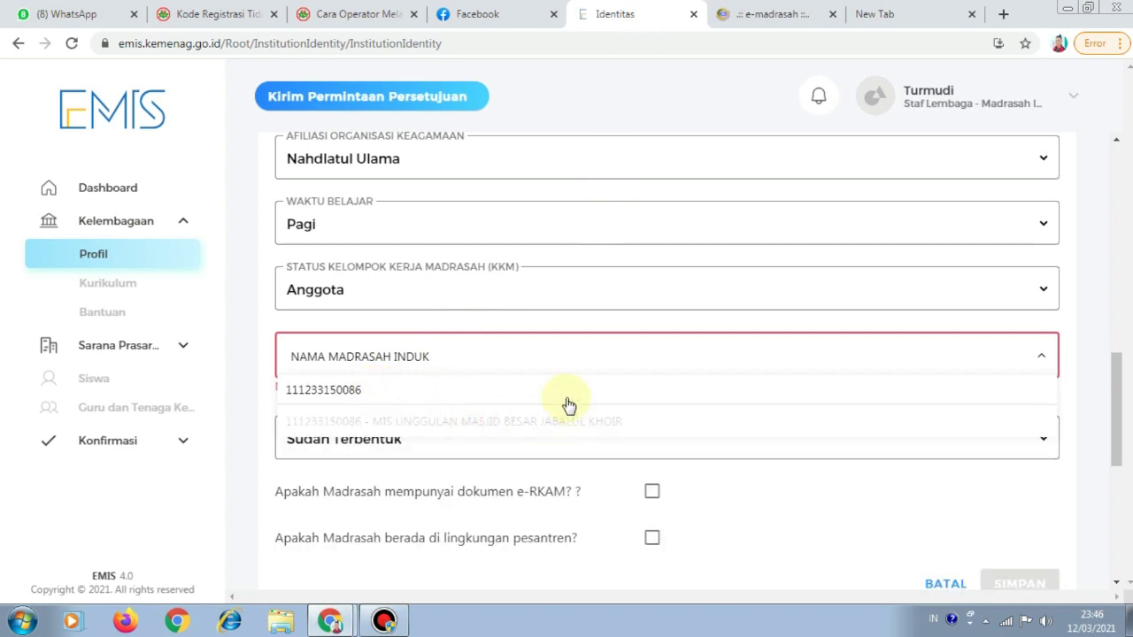
left_click(407, 473)
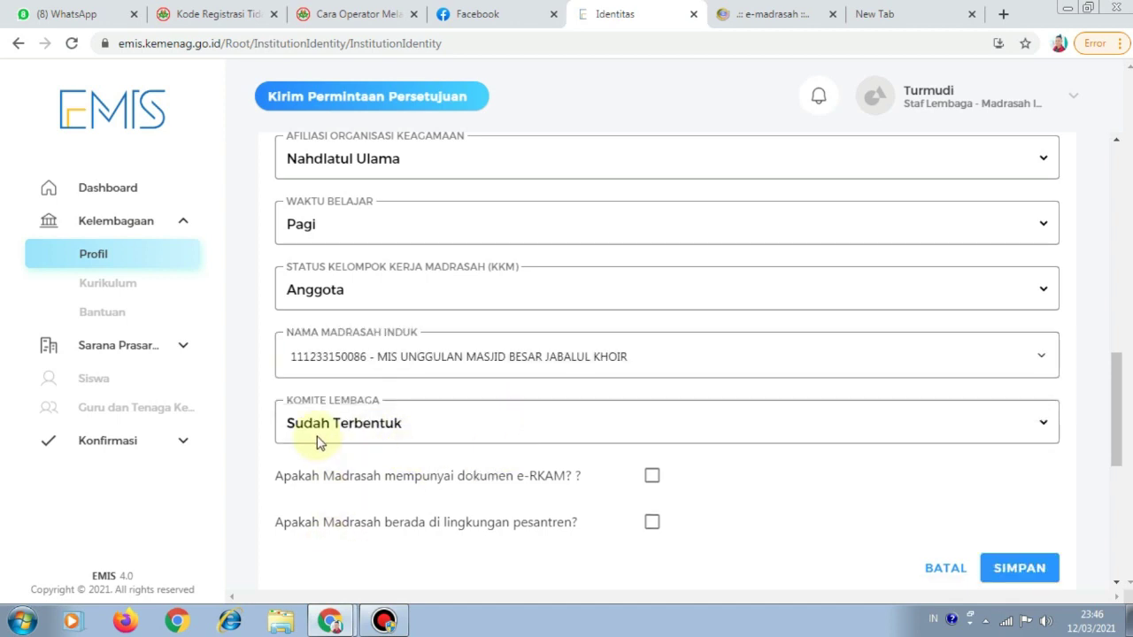
Review the identity form and save it, creating a pending approval request on Profil Madrasah
scroll(513, 422, "down", 2)
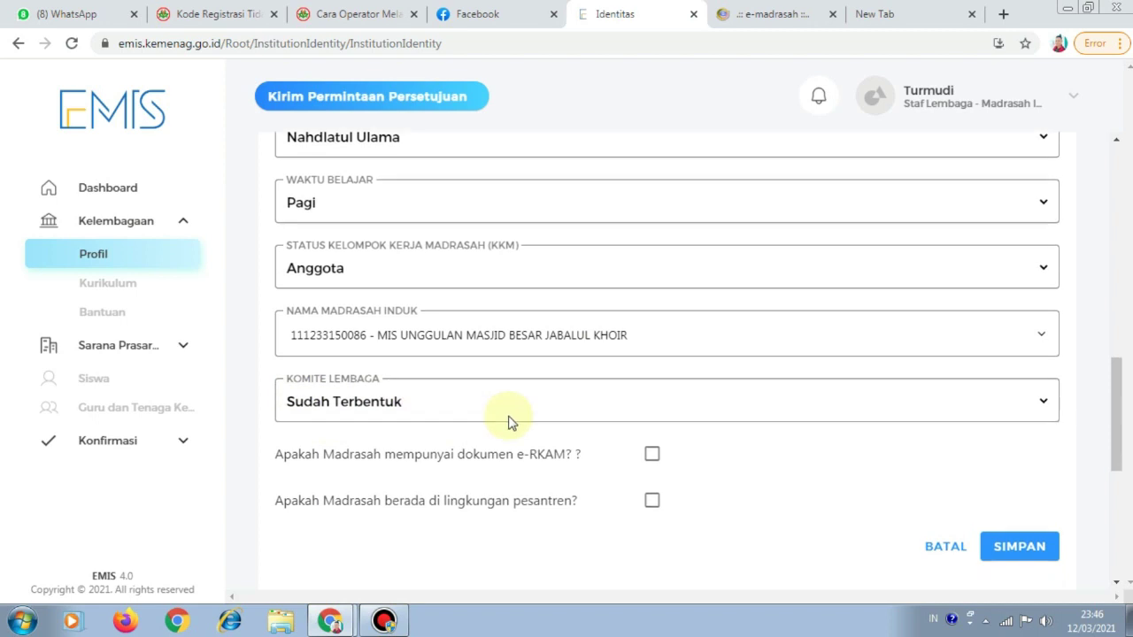
scroll(513, 420, "up", 8)
scroll(531, 413, "up", 2)
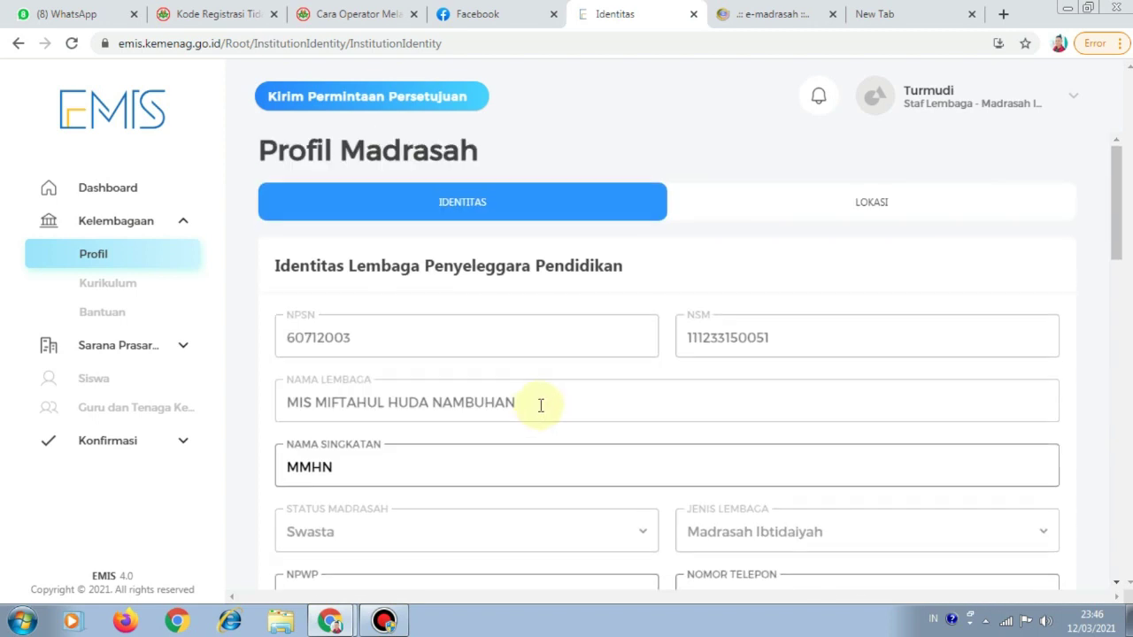
scroll(564, 398, "down", 2)
scroll(576, 407, "down", 7)
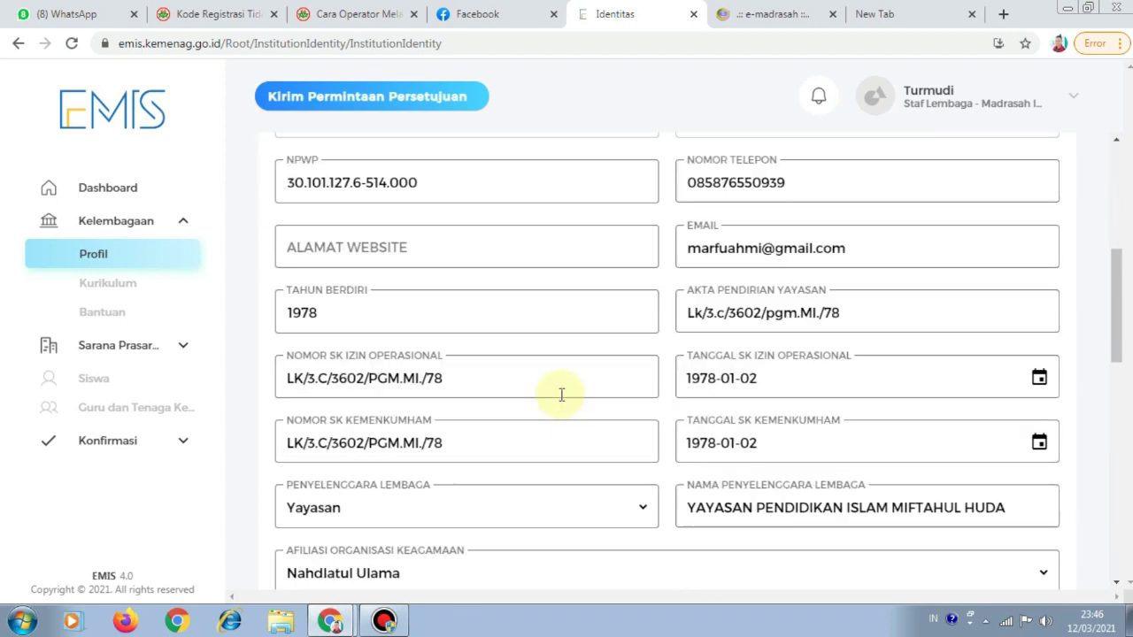
scroll(595, 420, "down", 3)
scroll(637, 404, "up", 5)
scroll(531, 386, "up", 5)
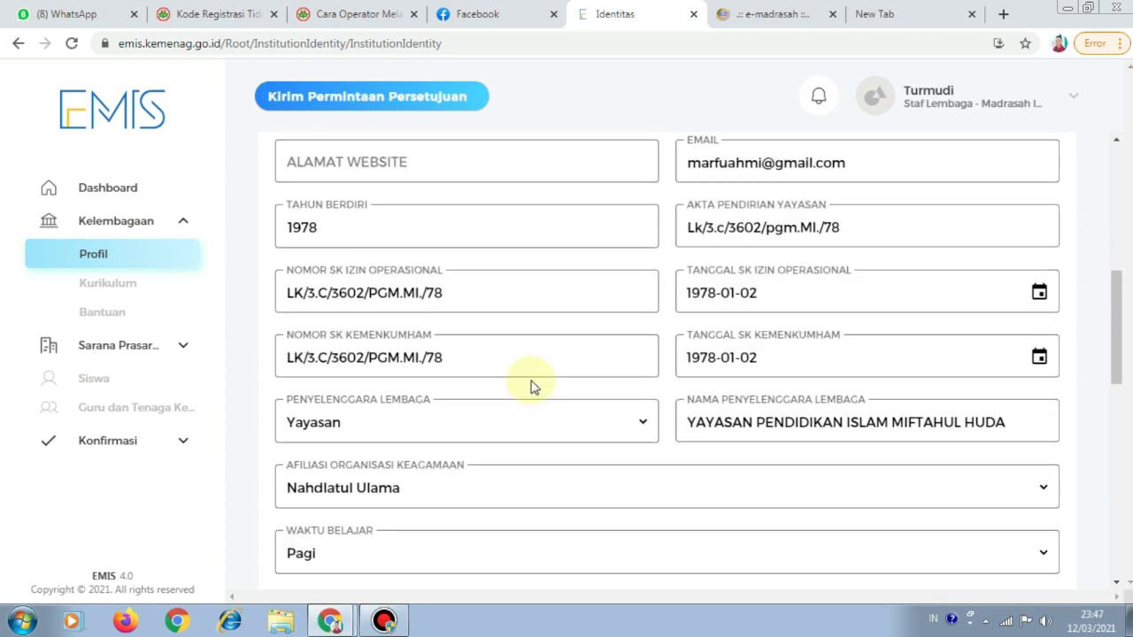
scroll(531, 386, "down", 8)
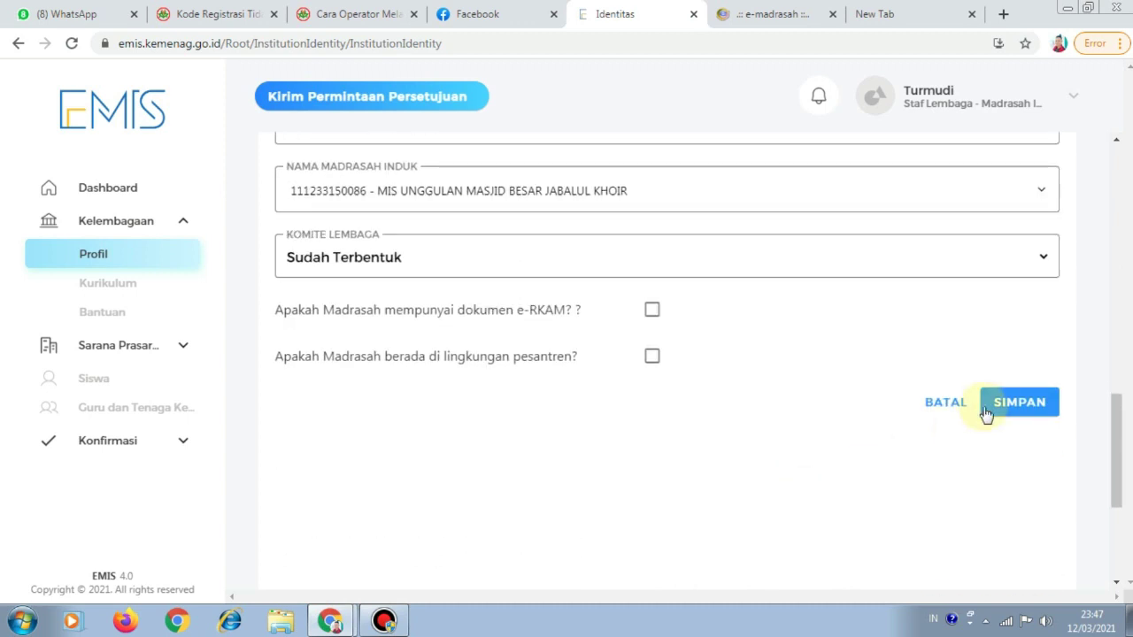
left_click(997, 406)
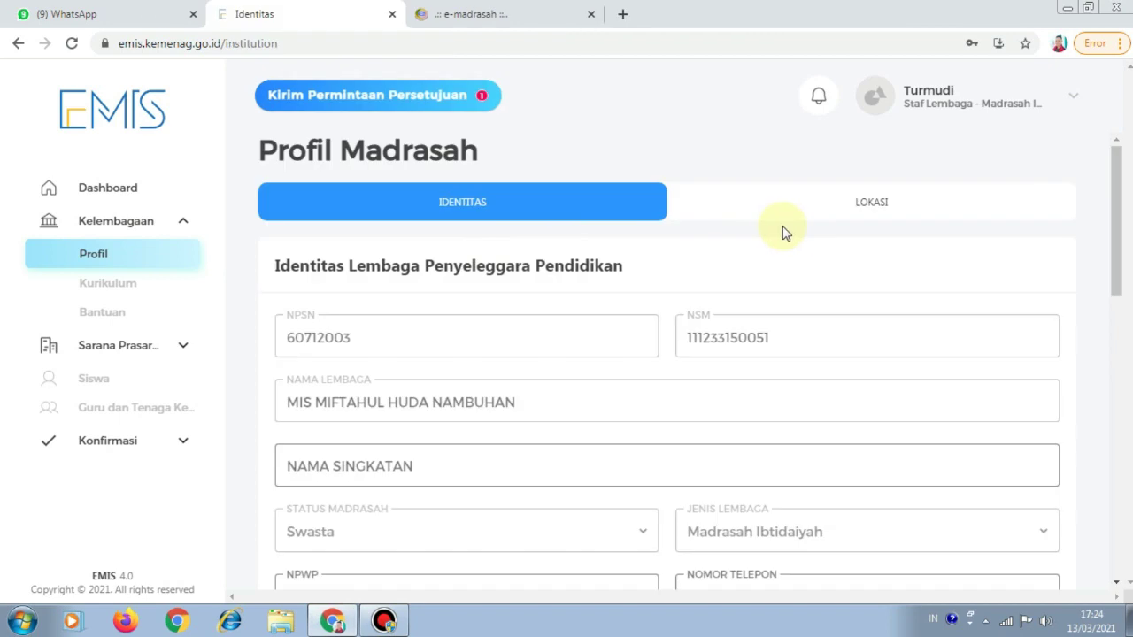
On the LOKASI tab, follow 'UBAH LOKASI DARI MENU LAHAN >>' to the Lahan list
left_click(832, 215)
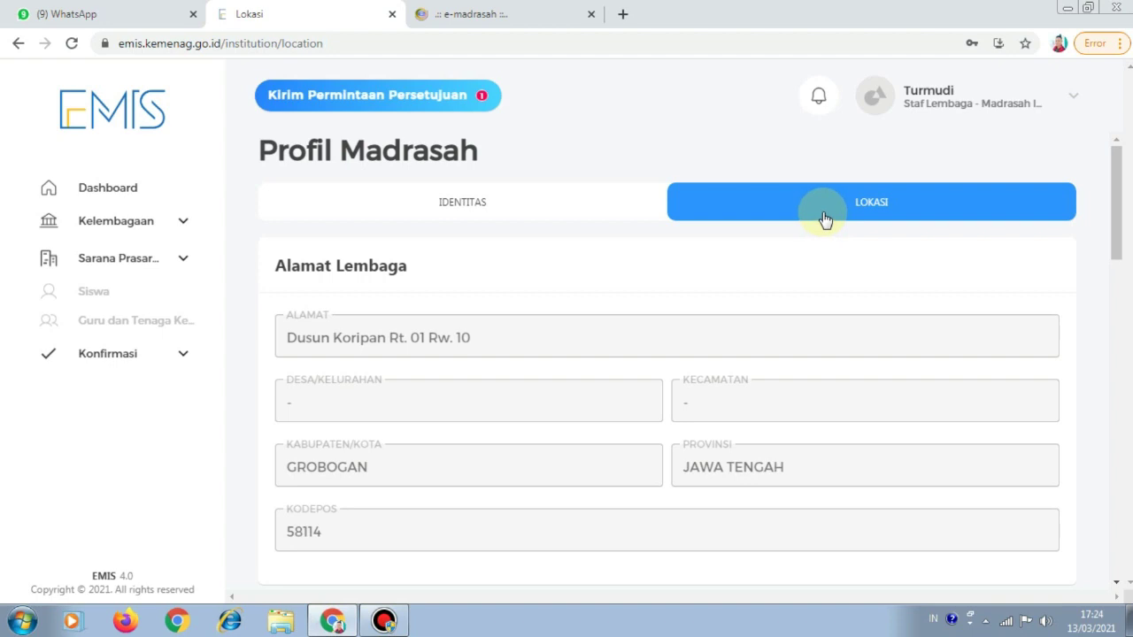
scroll(836, 247, "down", 6)
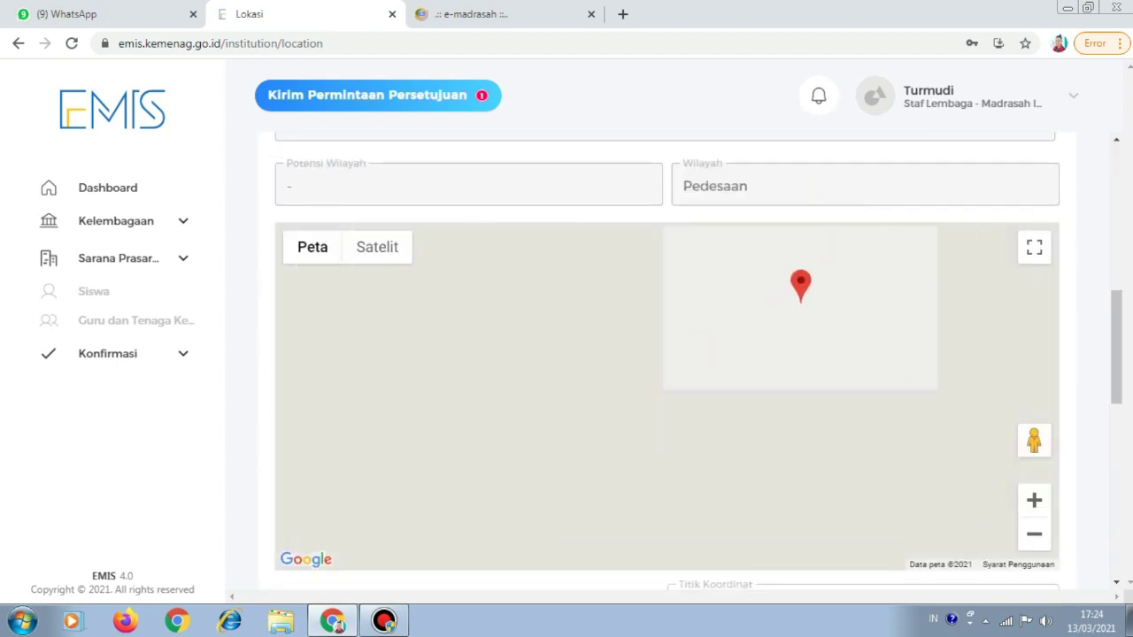
left_click_drag(1119, 354, 1116, 531)
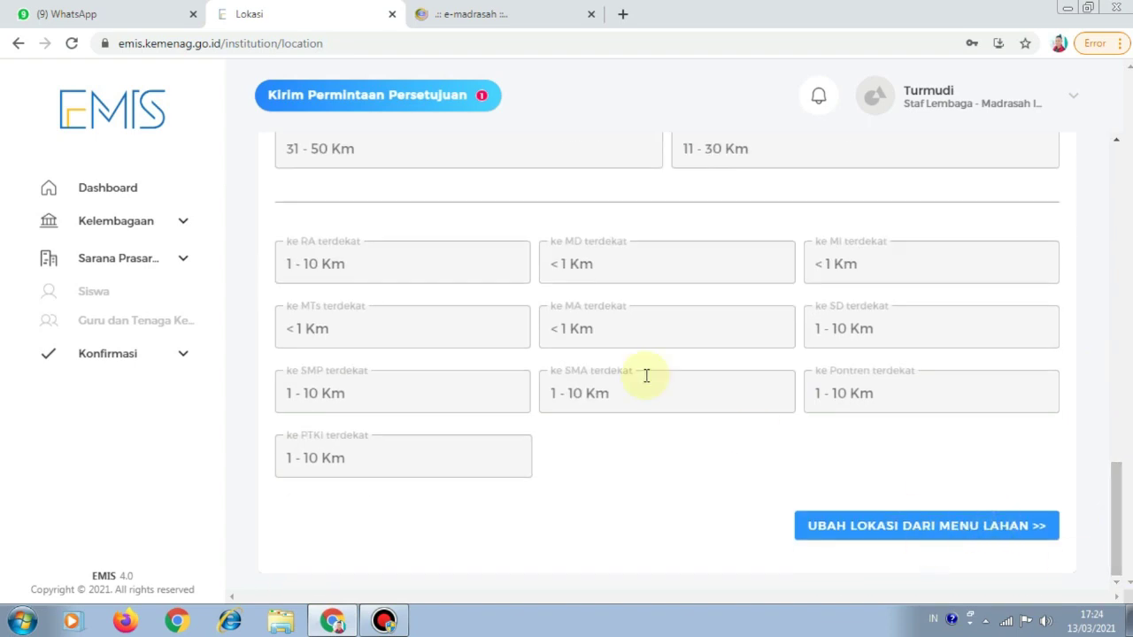
left_click(870, 543)
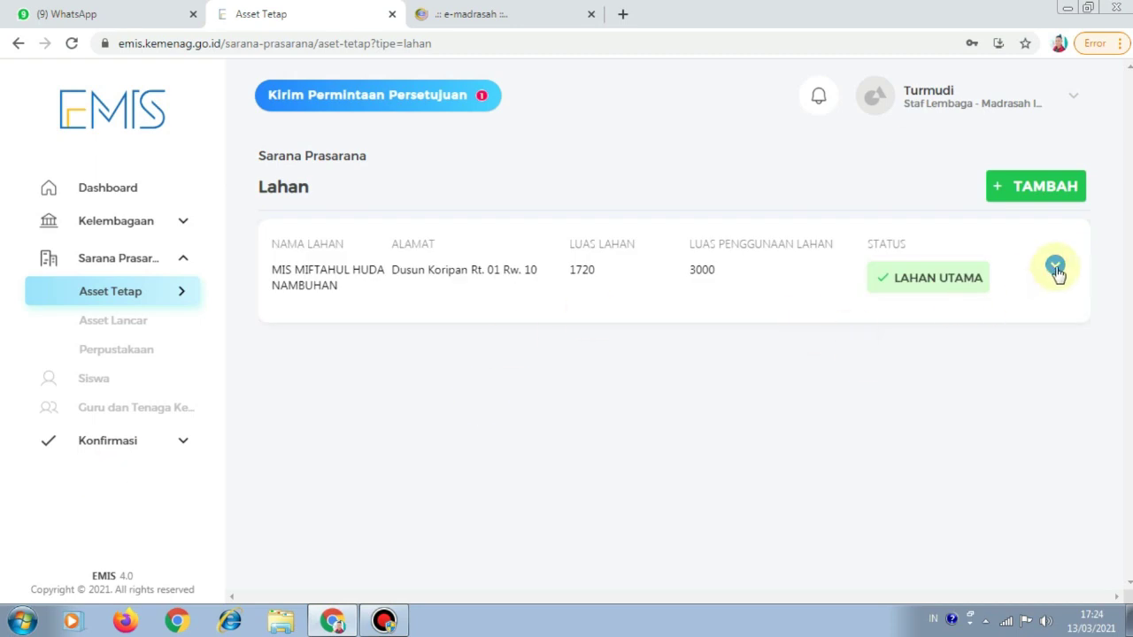
Open the Lahan Utama record with UBAH and view the old site's village details (Nambuhan, Purwodadi)
left_click(1055, 266)
scroll(1054, 283, "down", 15)
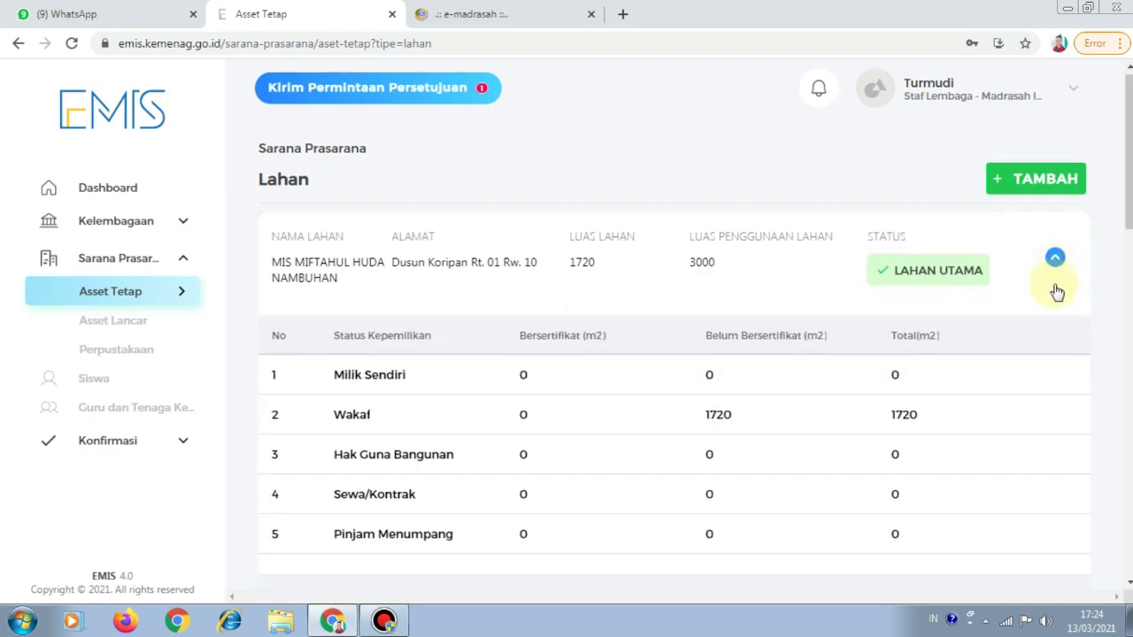
left_click(1053, 516)
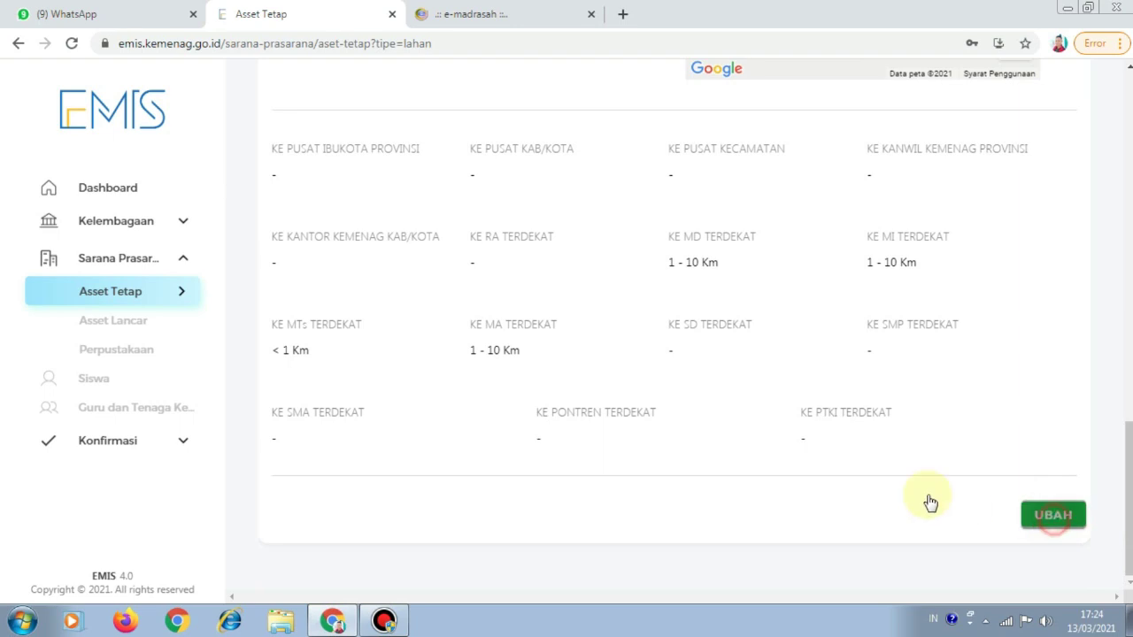
scroll(653, 345, "up", 15)
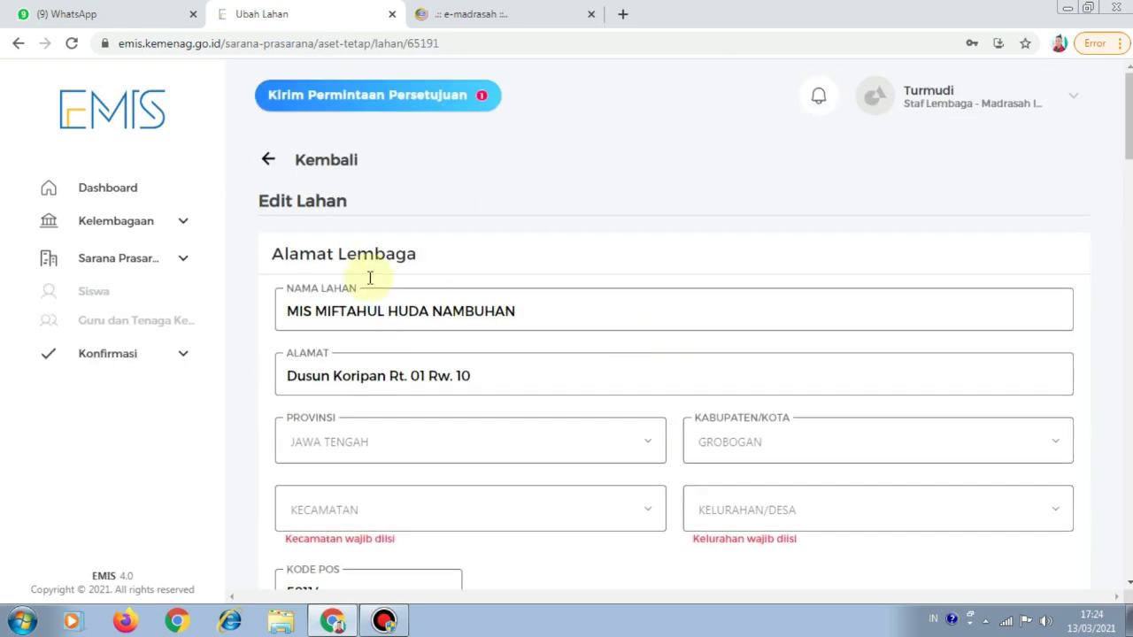
left_click(491, 13)
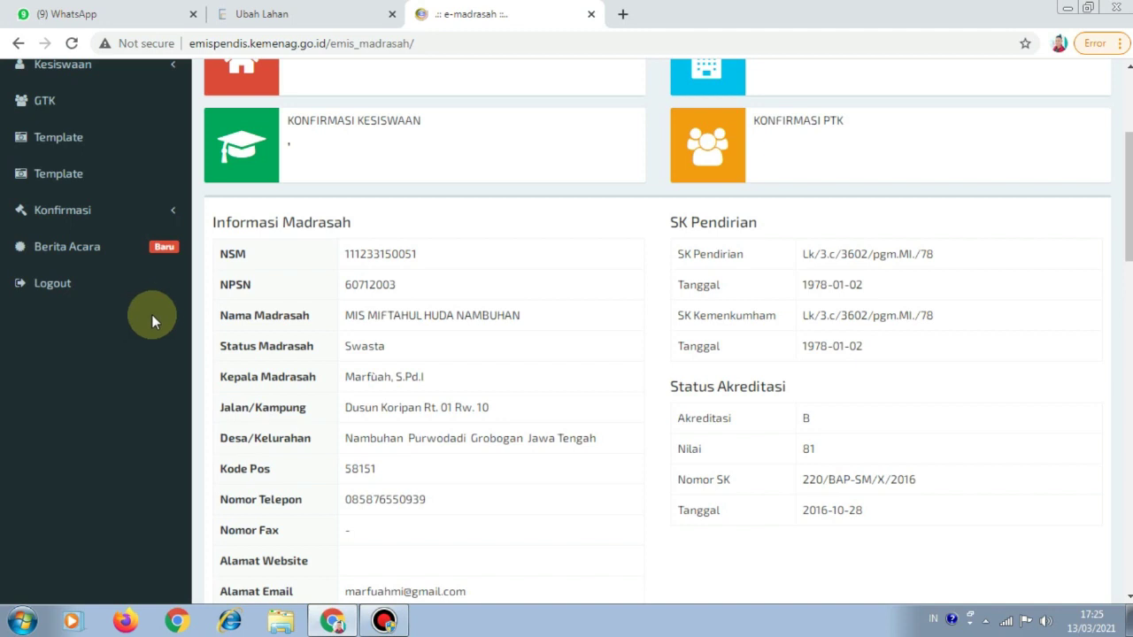
Review the old site's Tanah ownership table, then return to the Edit Lahan form
scroll(222, 310, "down", 2)
scroll(265, 315, "up", 3)
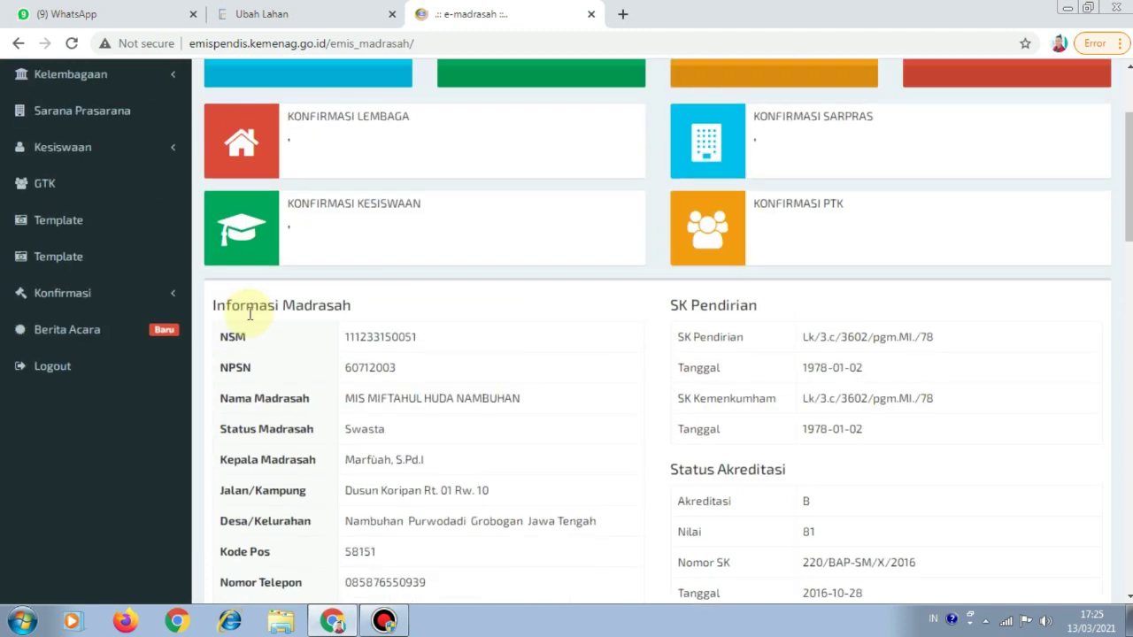
scroll(254, 312, "down", 10)
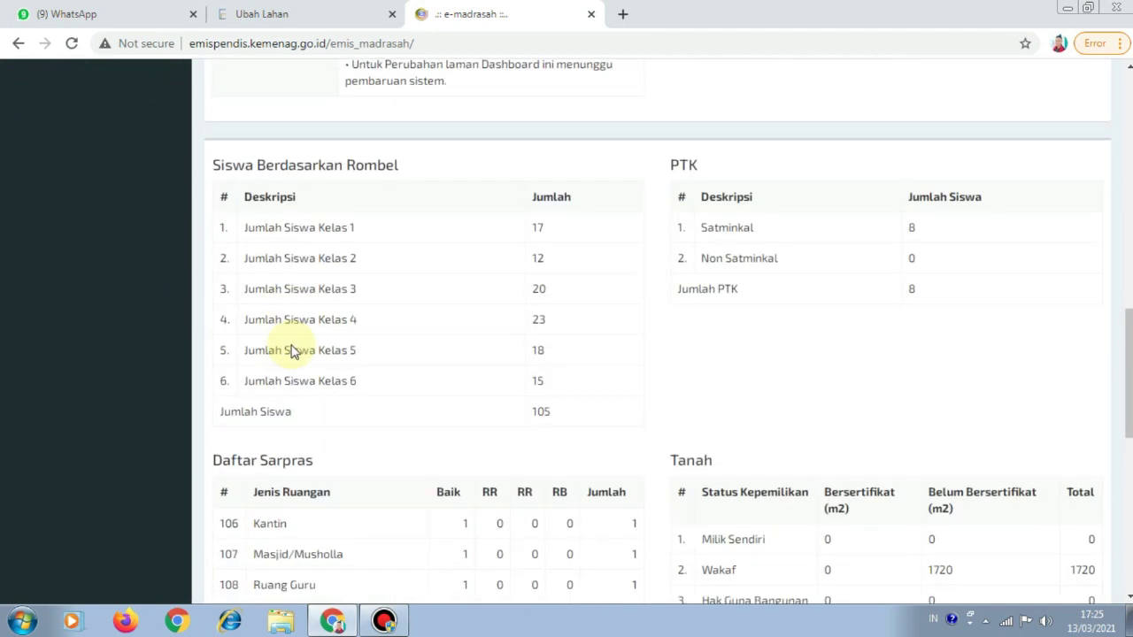
scroll(297, 345, "down", 5)
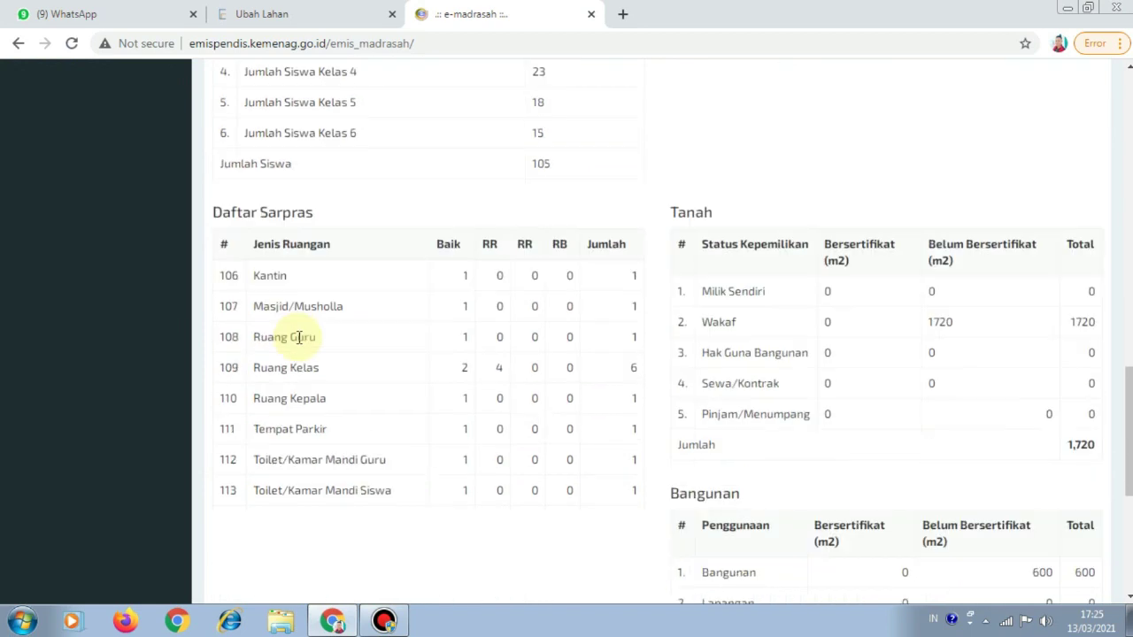
scroll(324, 346, "up", 1)
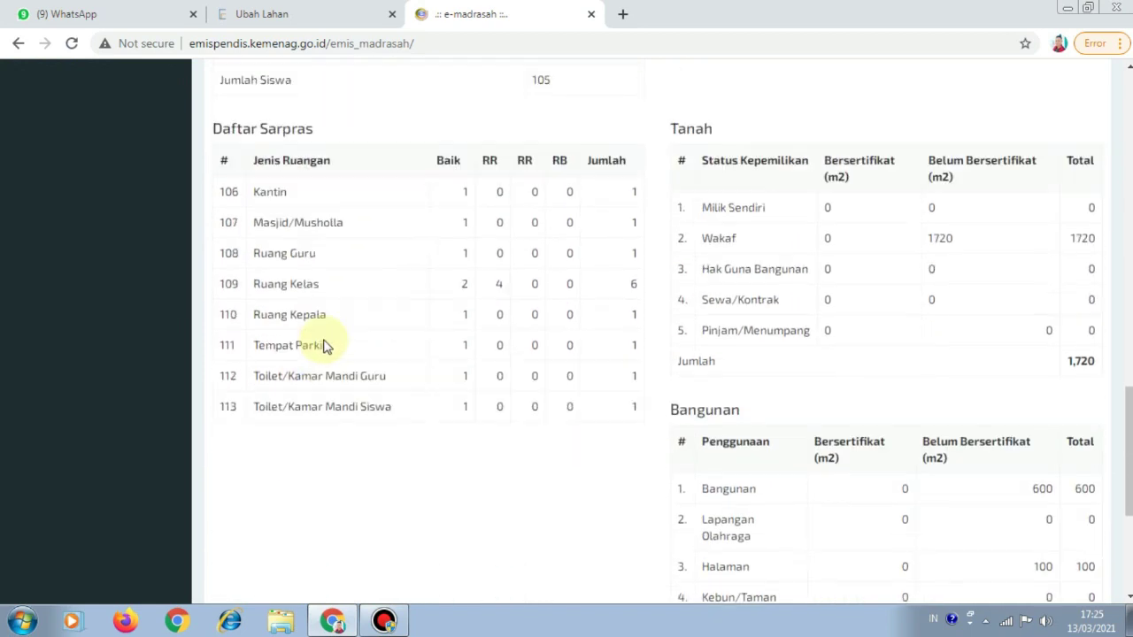
key("super+d")
left_click(333, 619)
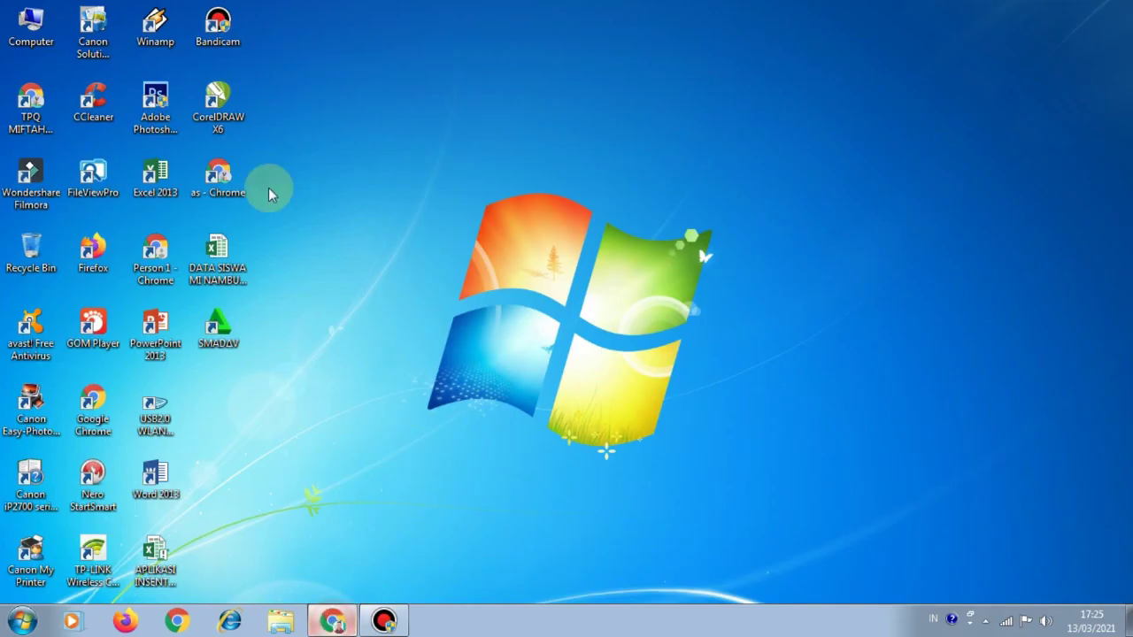
left_click(280, 15)
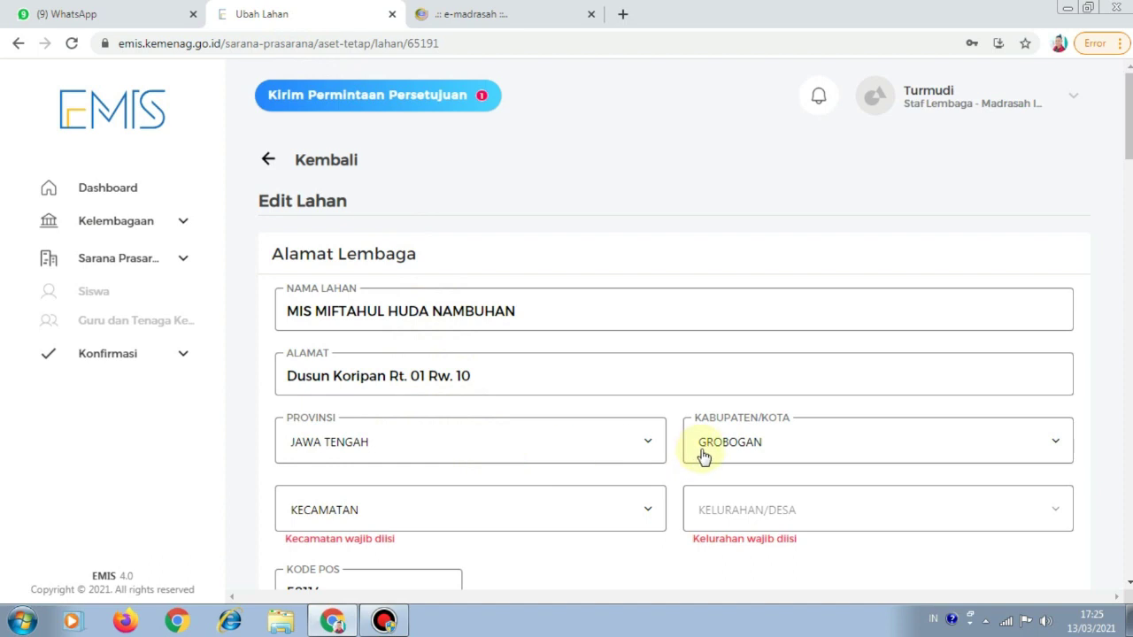
Select PURWODADI as the Kecamatan
scroll(614, 486, "down", 1)
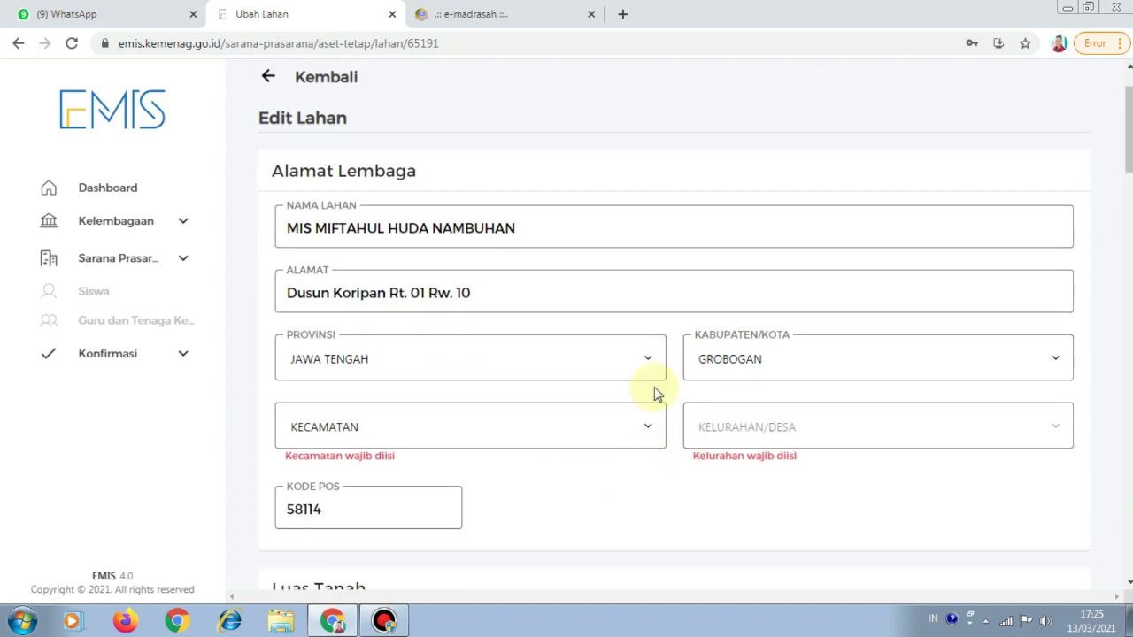
left_click(652, 430)
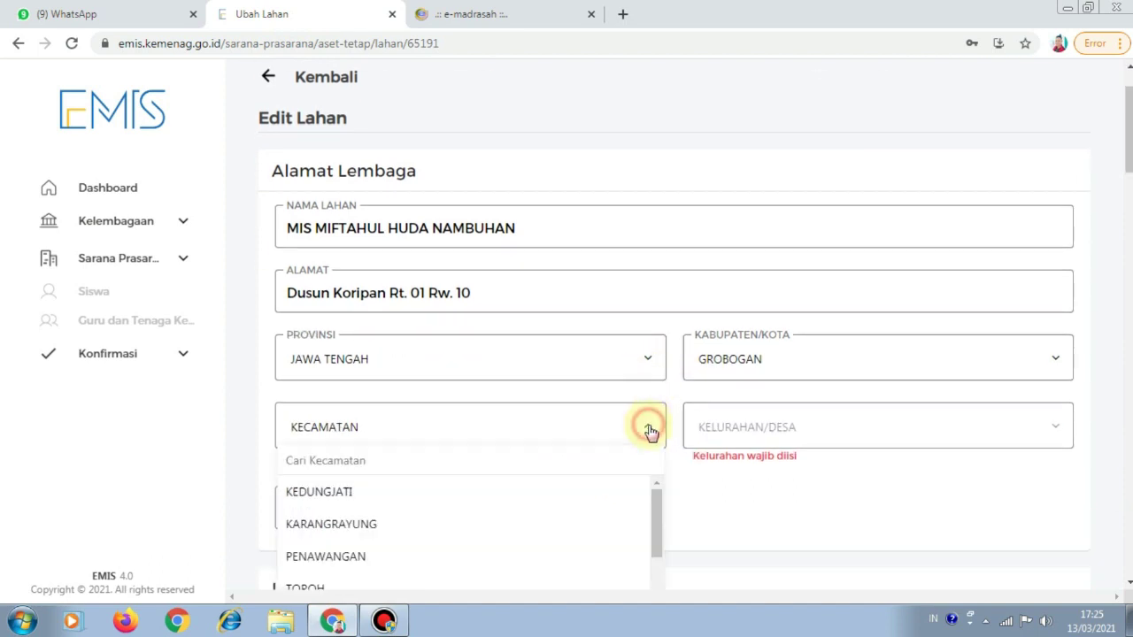
scroll(570, 478, "down", 3)
scroll(505, 528, "down", 6)
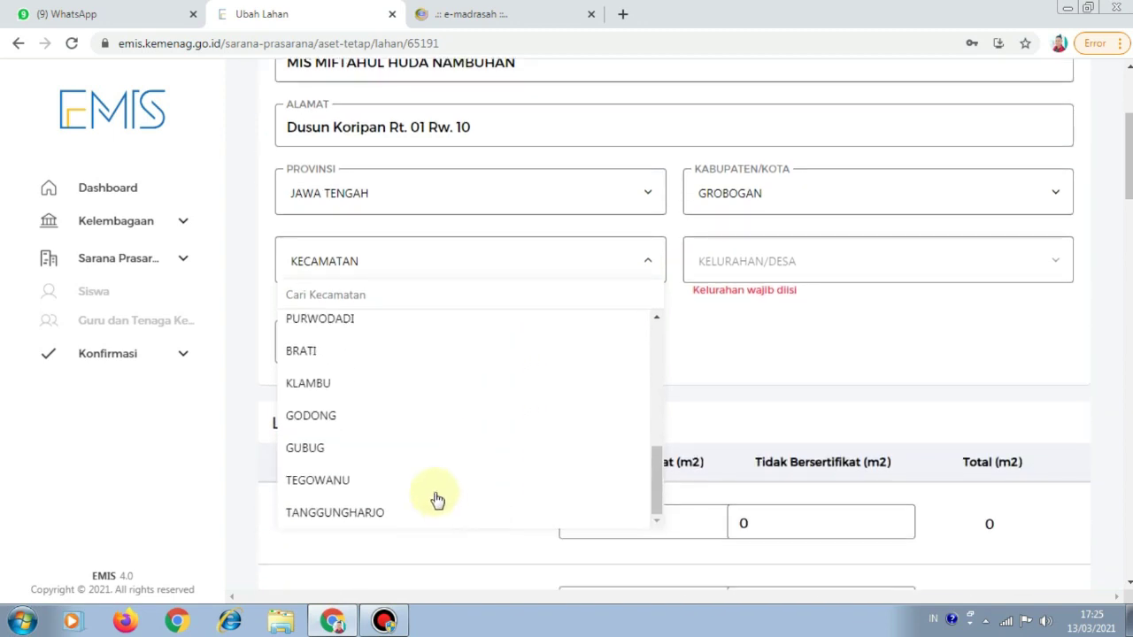
scroll(437, 498, "up", 3)
scroll(437, 498, "down", 2)
left_click(377, 403)
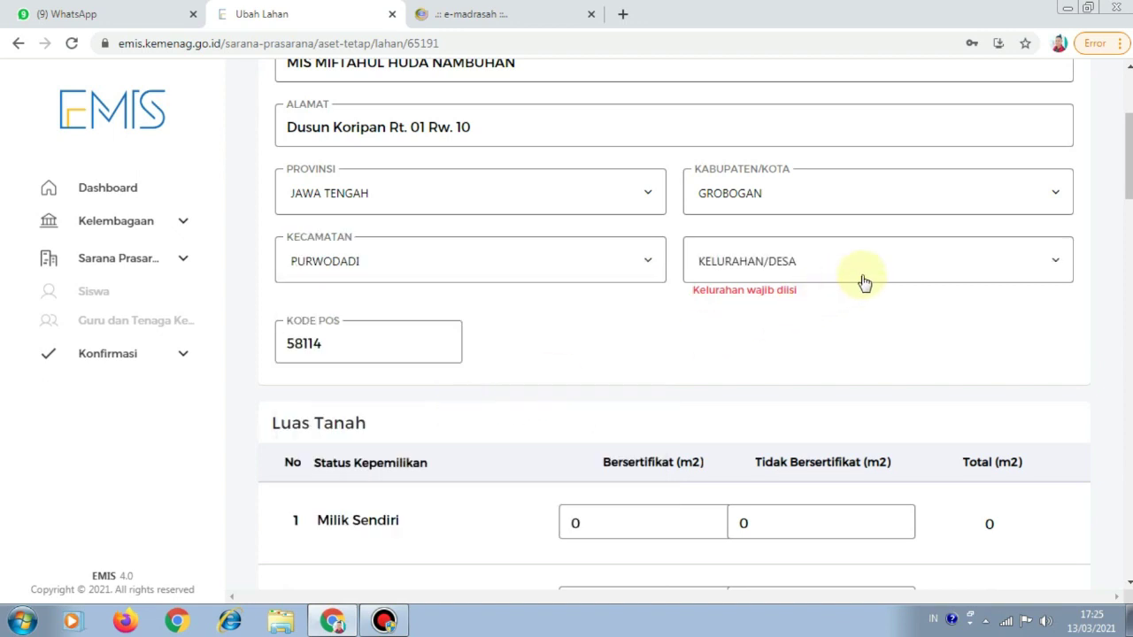
Select NAMBUHAN as the Kelurahan/Desa
left_click(926, 275)
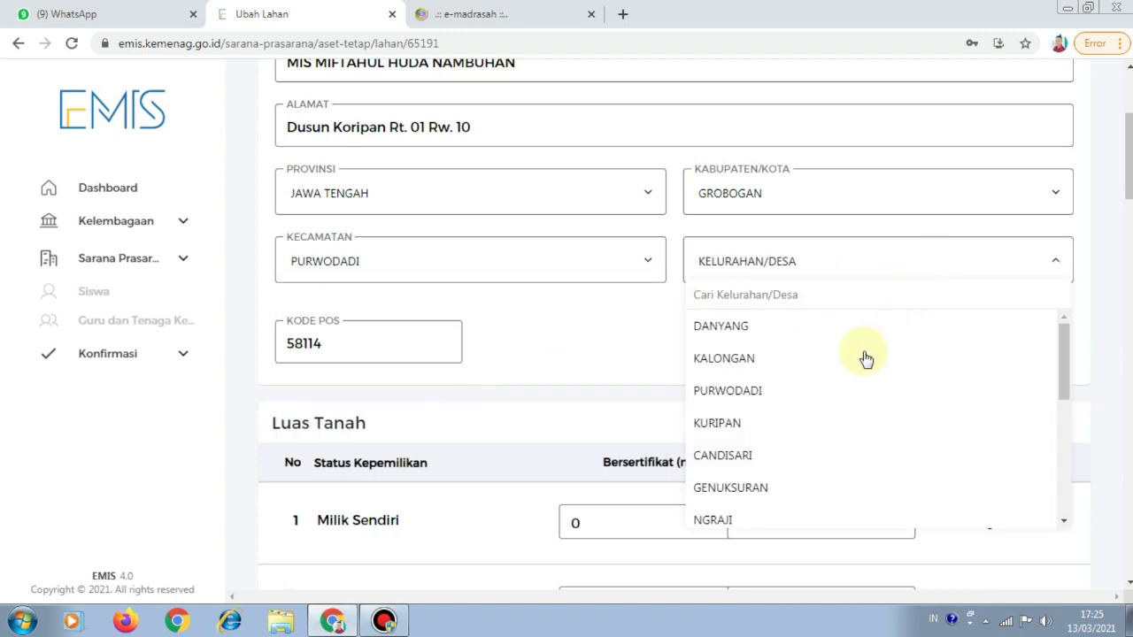
scroll(823, 383, "down", 2)
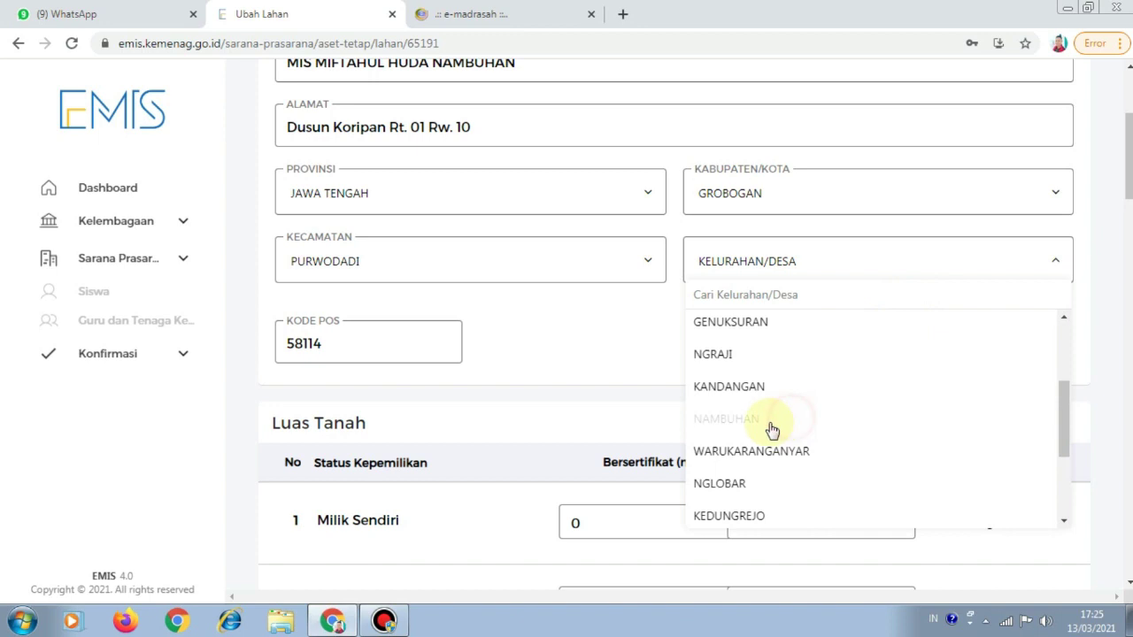
left_click(772, 430)
scroll(658, 384, "down", 2)
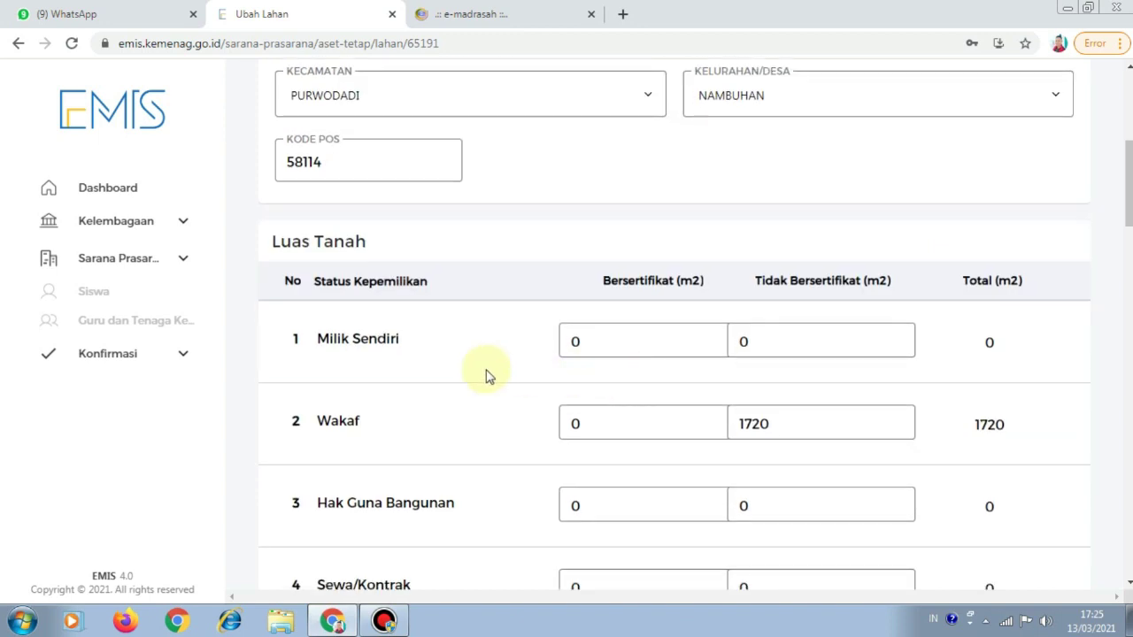
Start on the Milik Sendiri certified area and compare with the old site's land ownership figures
left_click(620, 347)
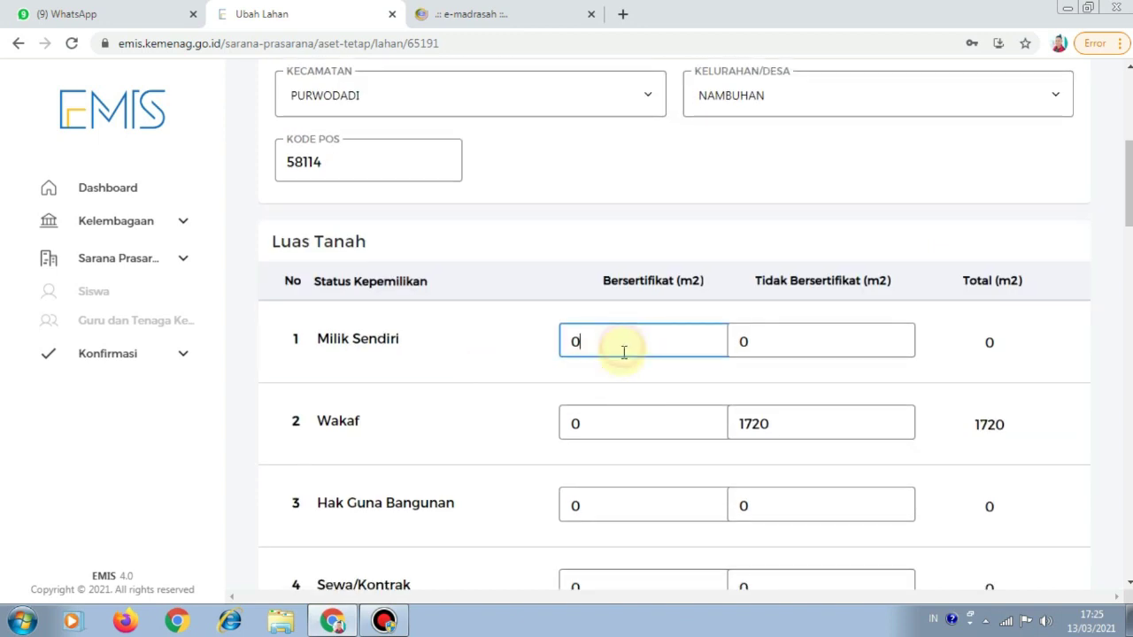
left_click(352, 618)
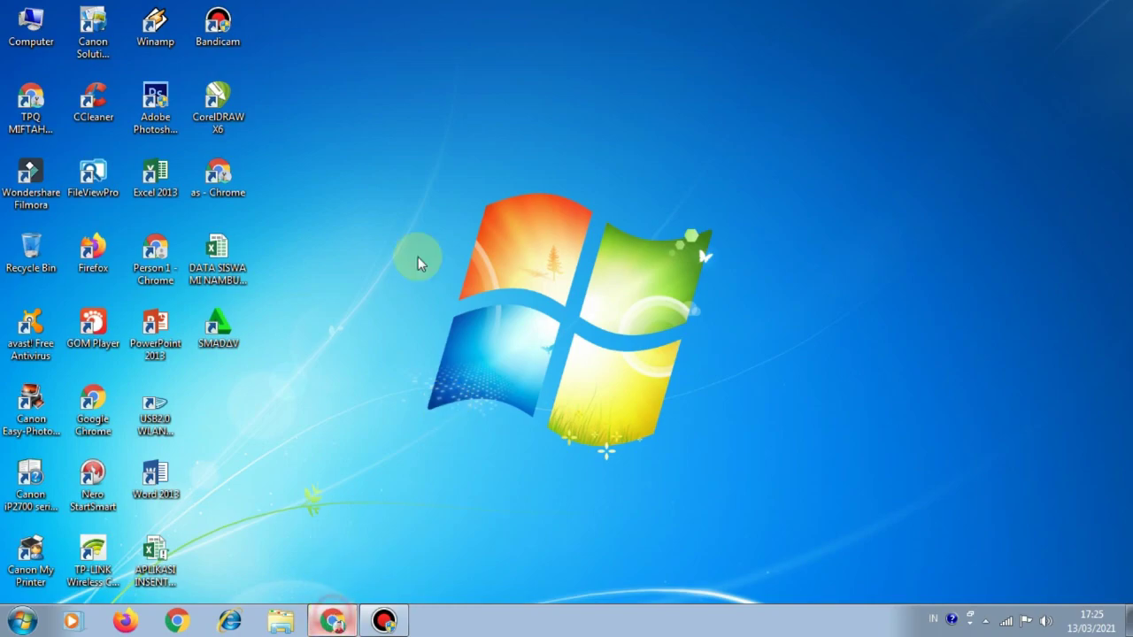
key("alt+Tab")
left_click(460, 16)
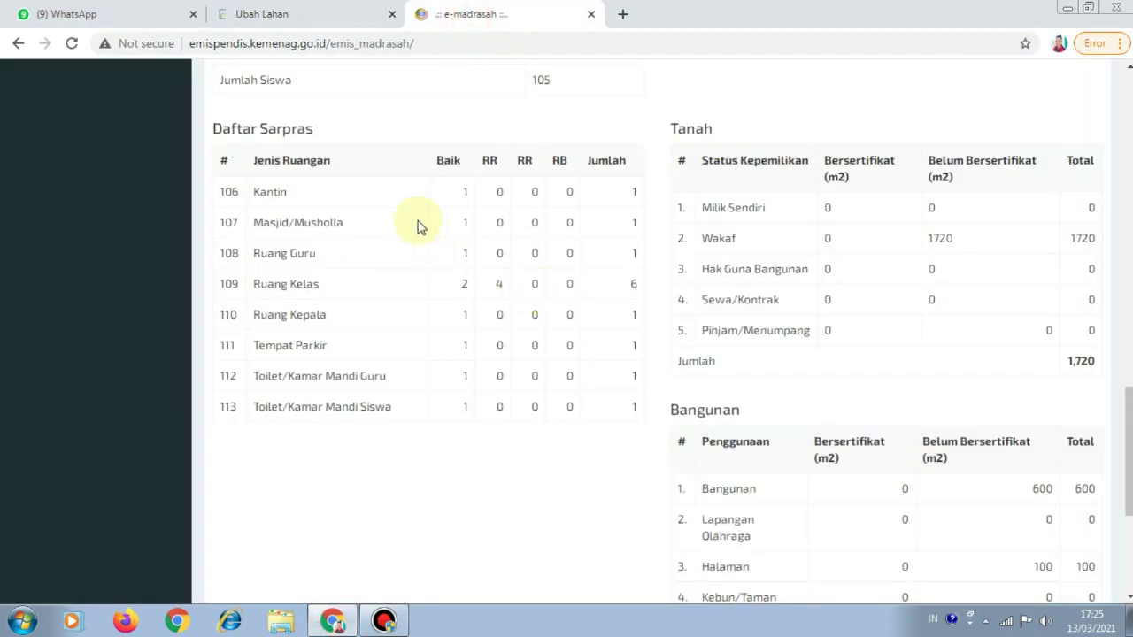
scroll(496, 246, "down", 4)
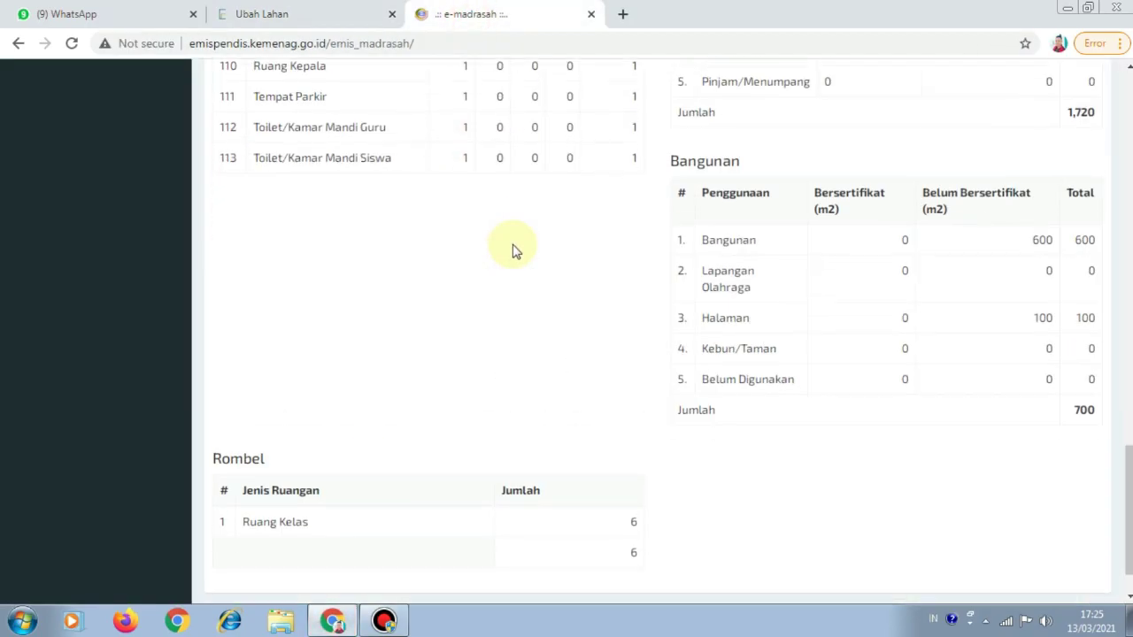
scroll(513, 252, "up", 3)
scroll(500, 235, "up", 4)
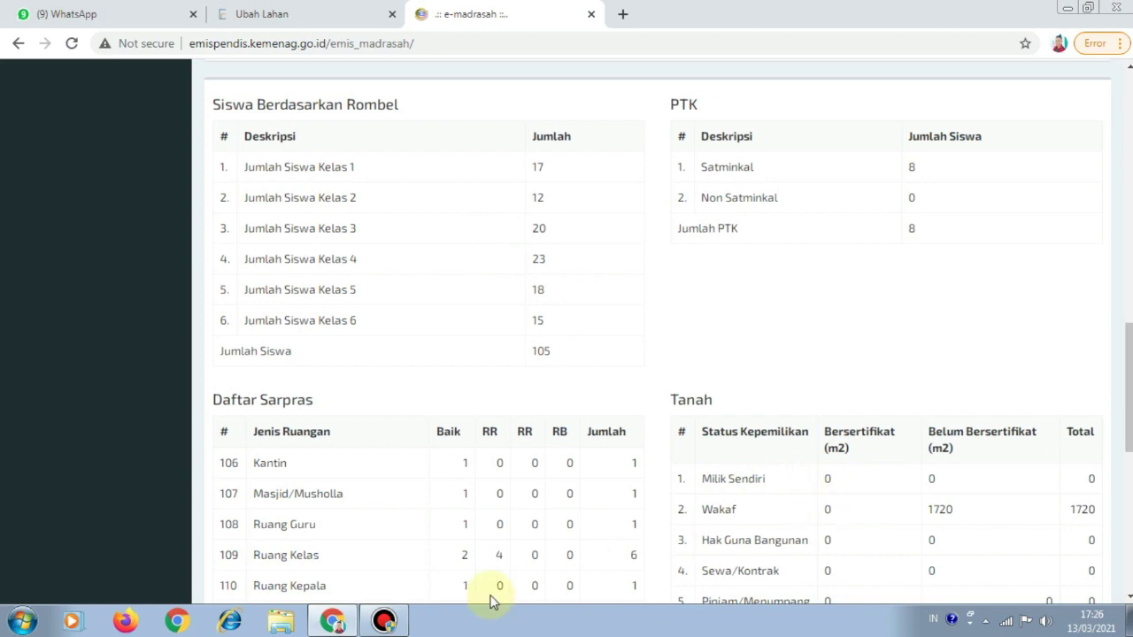
scroll(726, 523, "down", 2)
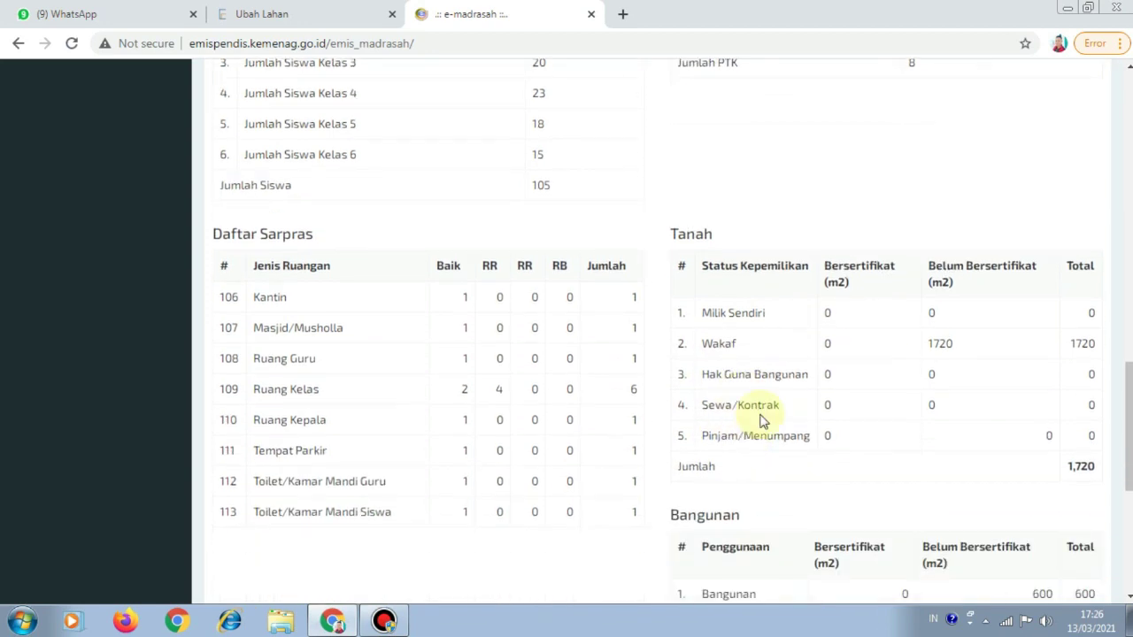
scroll(785, 416, "down", 3)
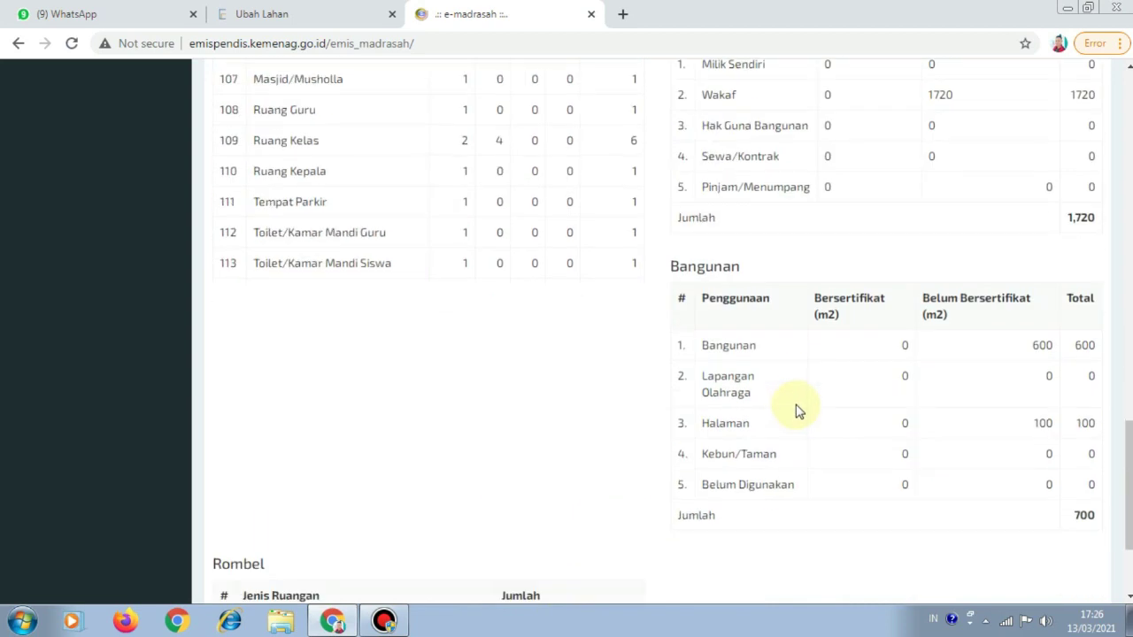
scroll(797, 406, "down", 2)
scroll(793, 398, "up", 4)
scroll(791, 399, "down", 2)
scroll(876, 344, "up", 3)
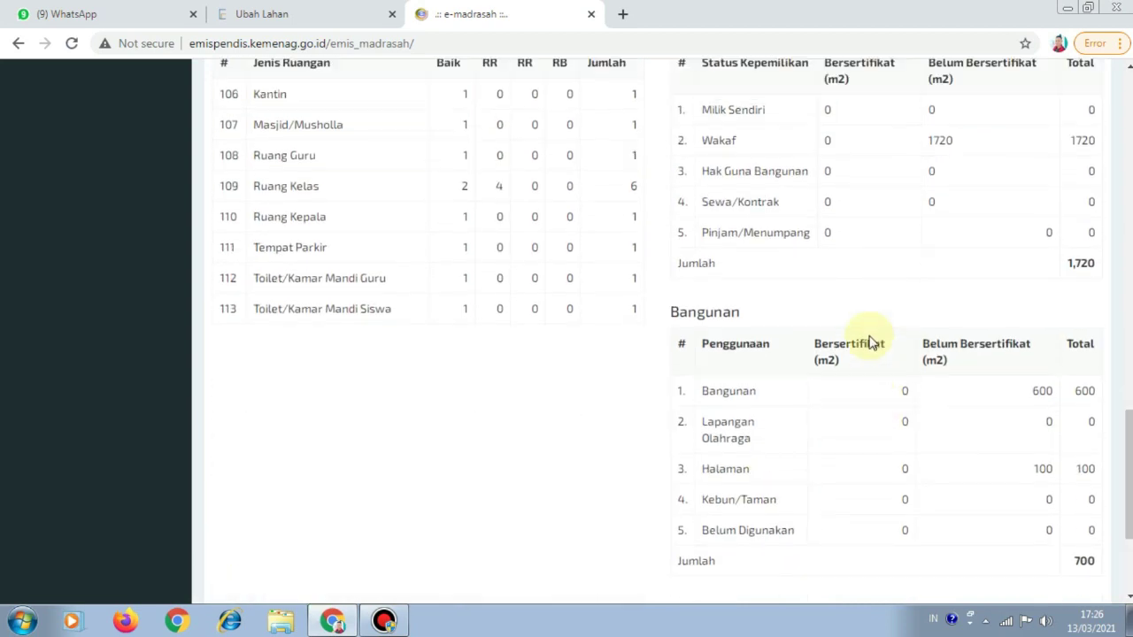
left_click(367, 33)
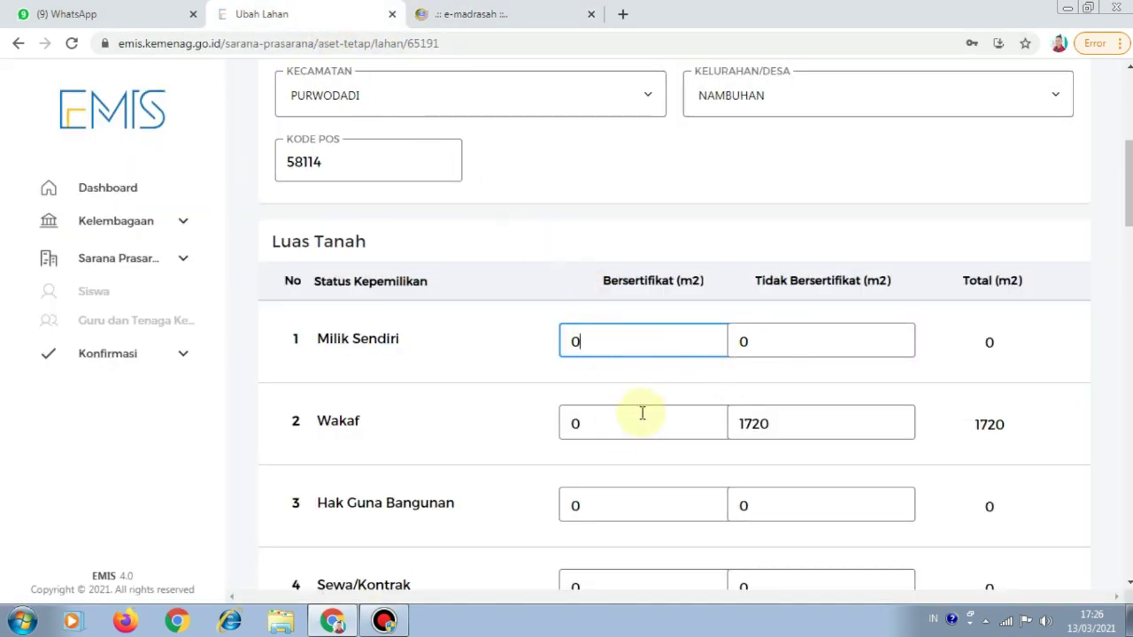
Move to the Wakaf area entries, checking the old site's land summary (Wakaf 1720)
left_click(617, 426)
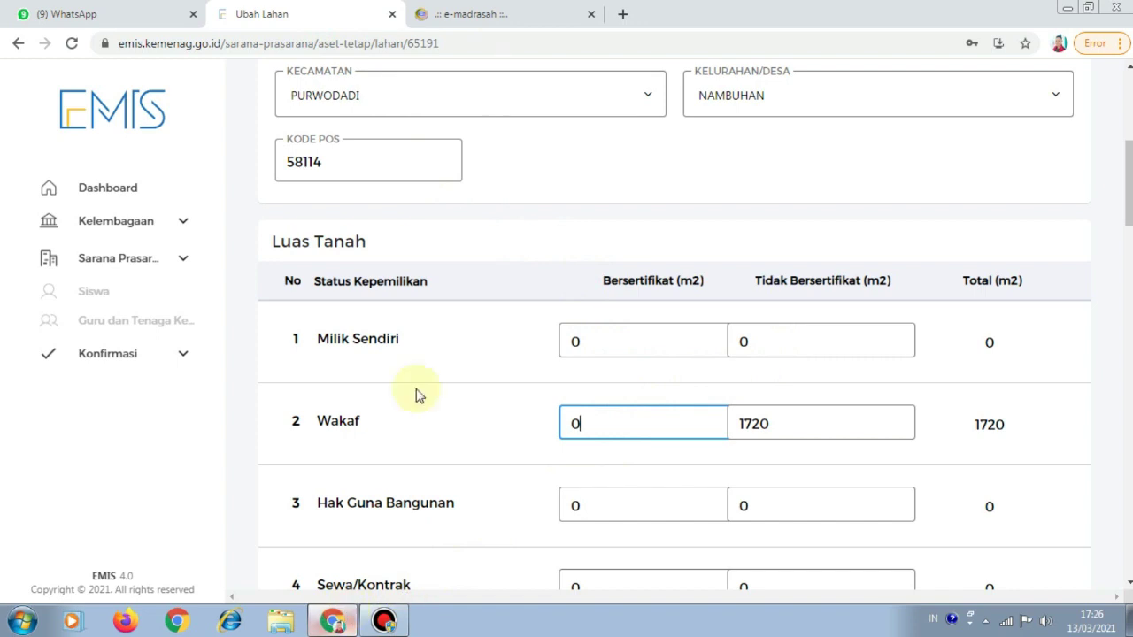
left_click(493, 18)
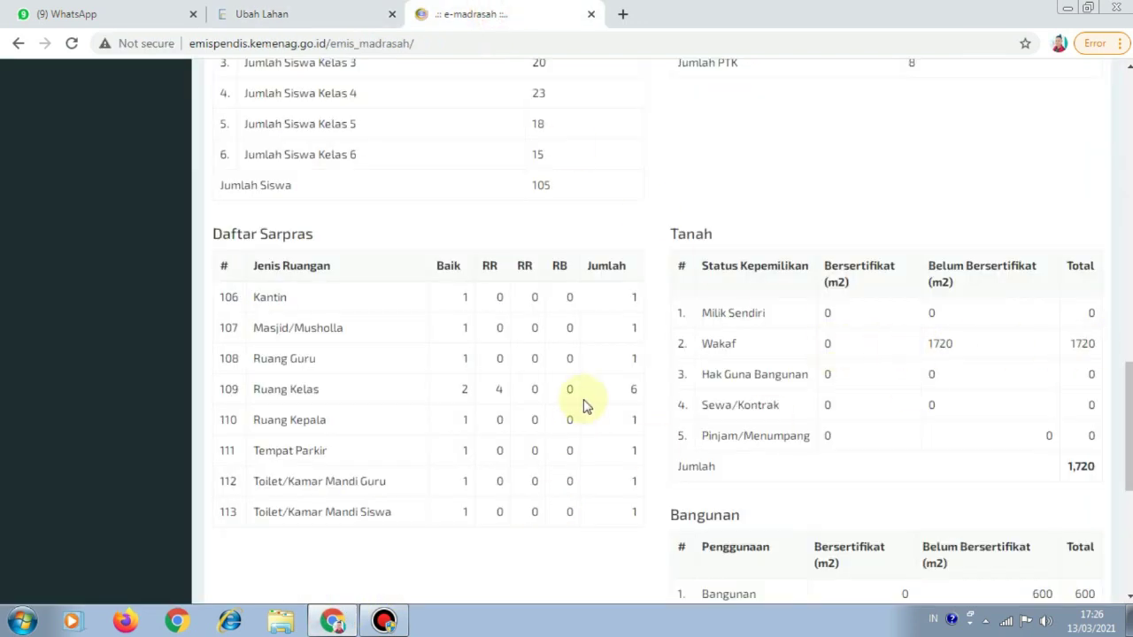
left_click(332, 622)
left_click(333, 622)
left_click(326, 15)
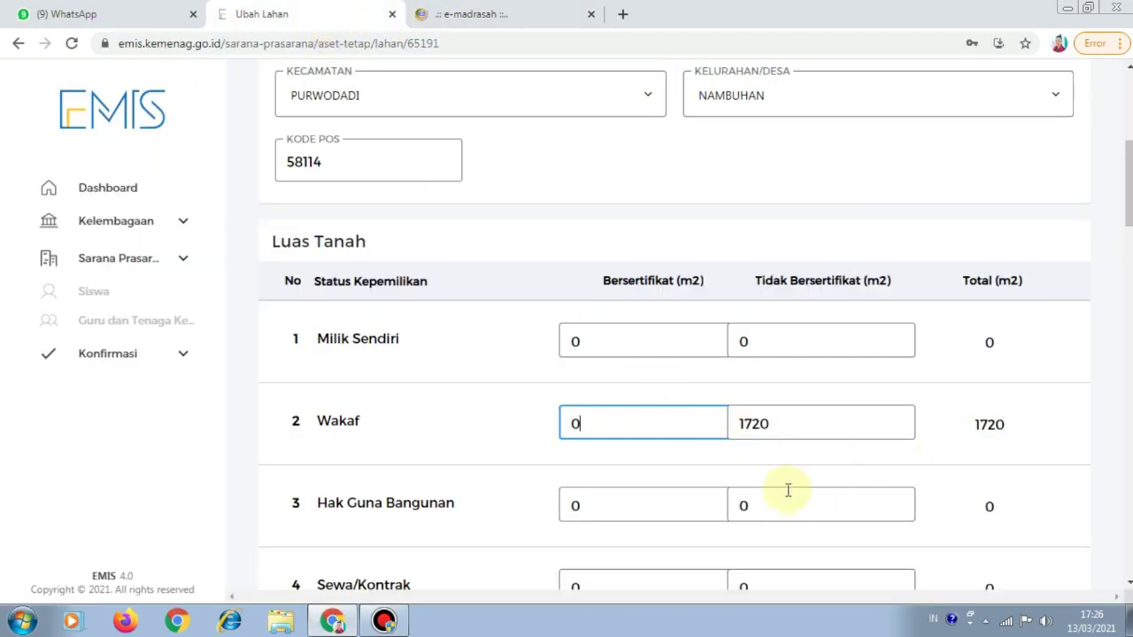
scroll(788, 487, "down", 1)
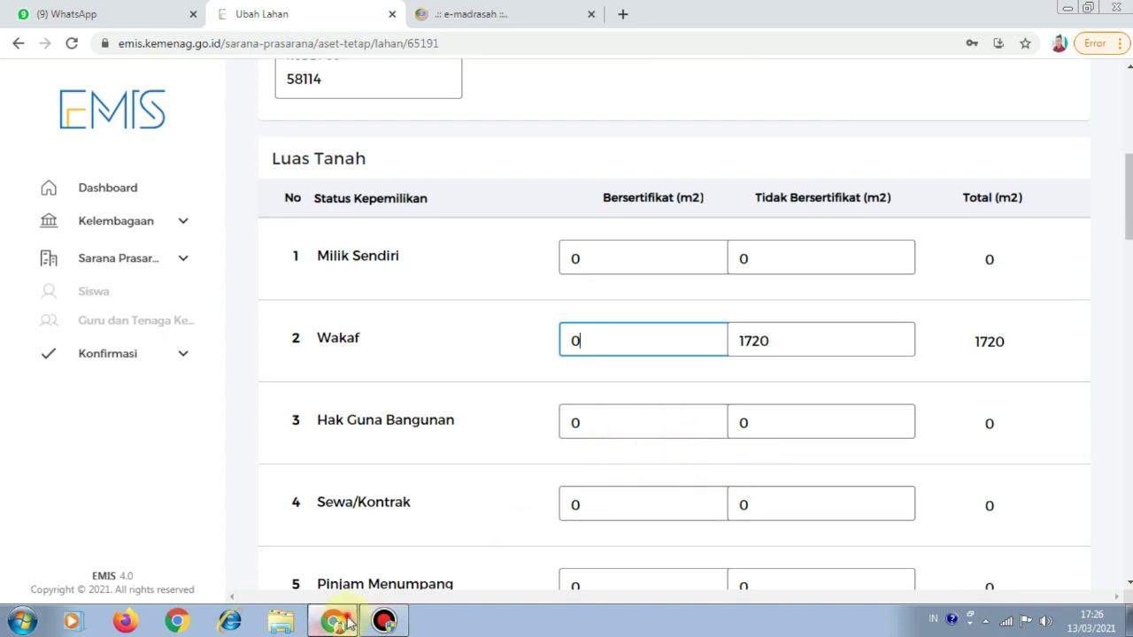
left_click(333, 622)
key("alt+Tab")
left_click(437, 18)
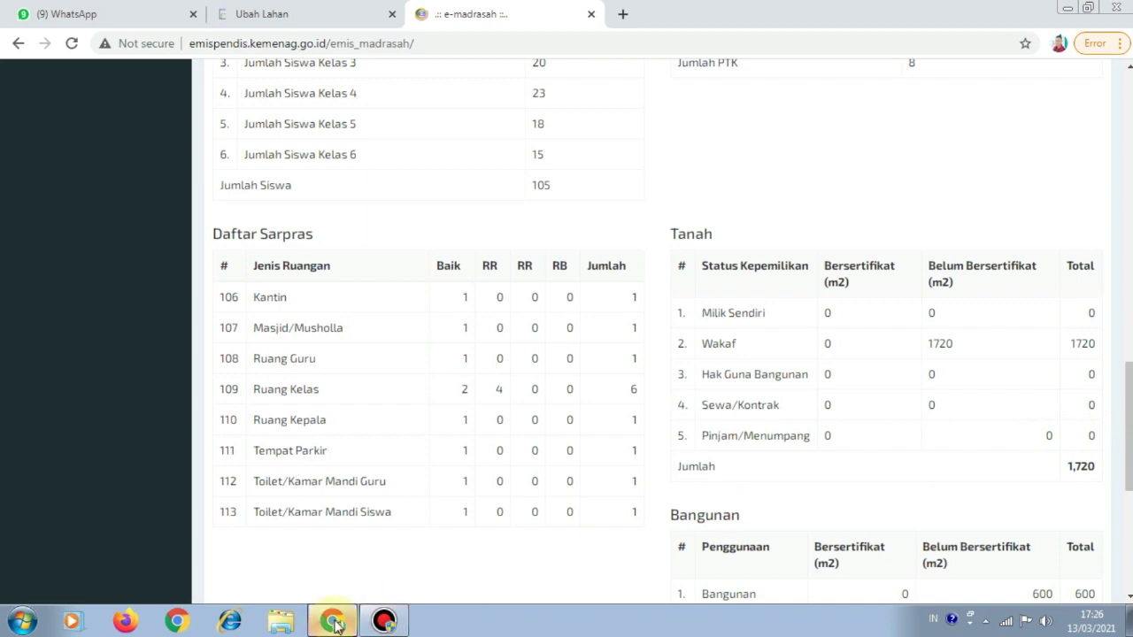
left_click(274, 12)
Check the old site's land use figures: Bangunan 600, Lapangan Olahraga 0, Halaman 100
scroll(660, 328, "up", 2, "ctrl")
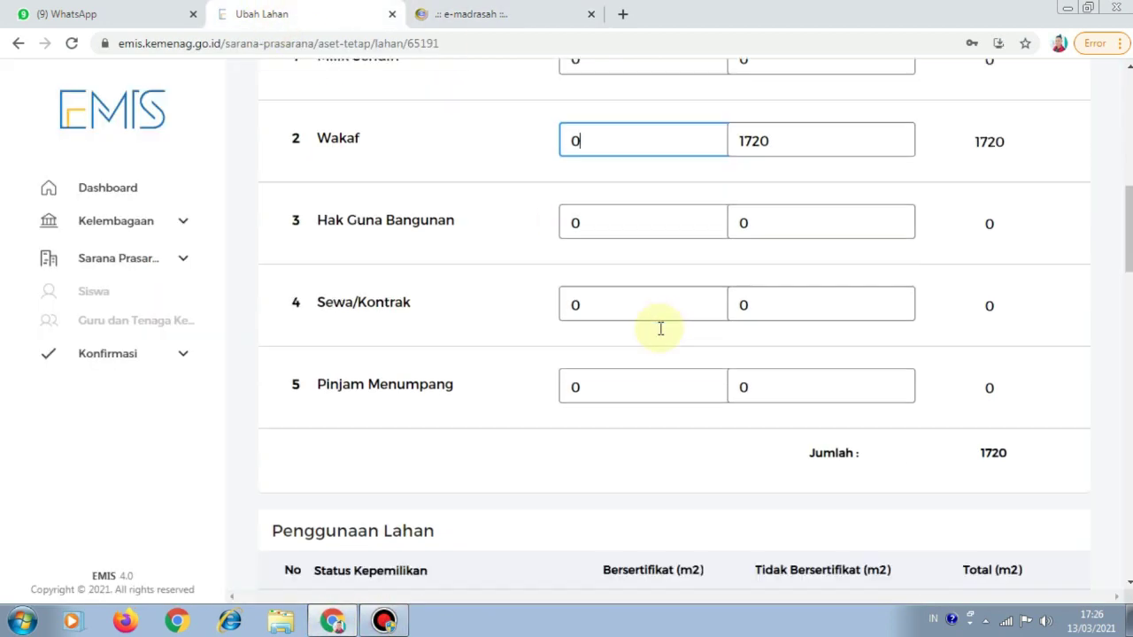
scroll(660, 328, "down", 1)
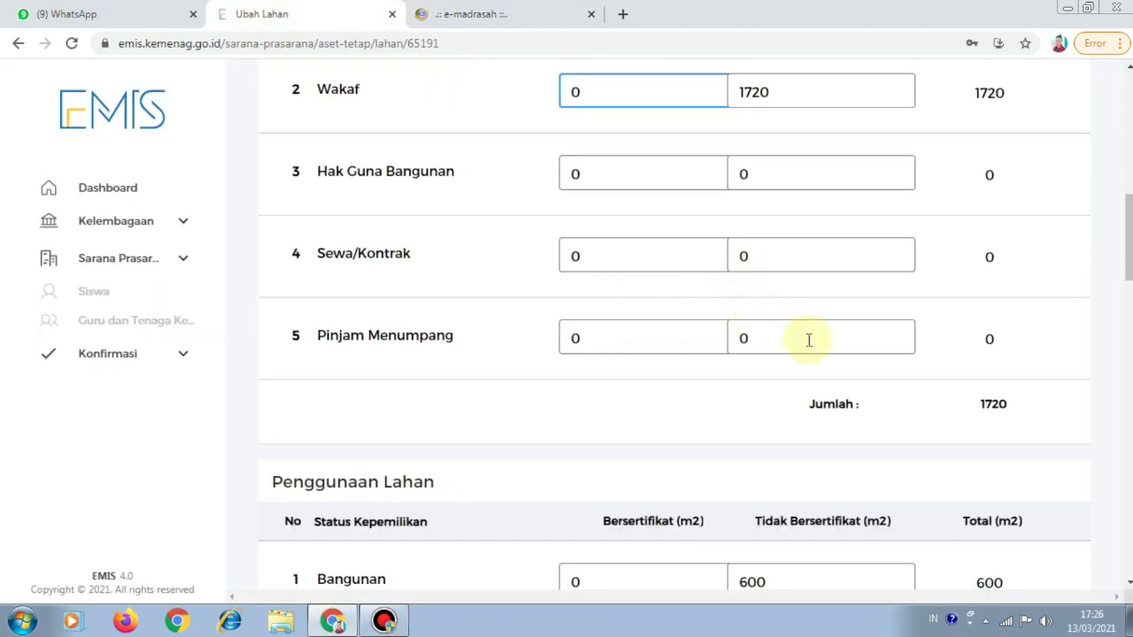
scroll(808, 340, "down", 3)
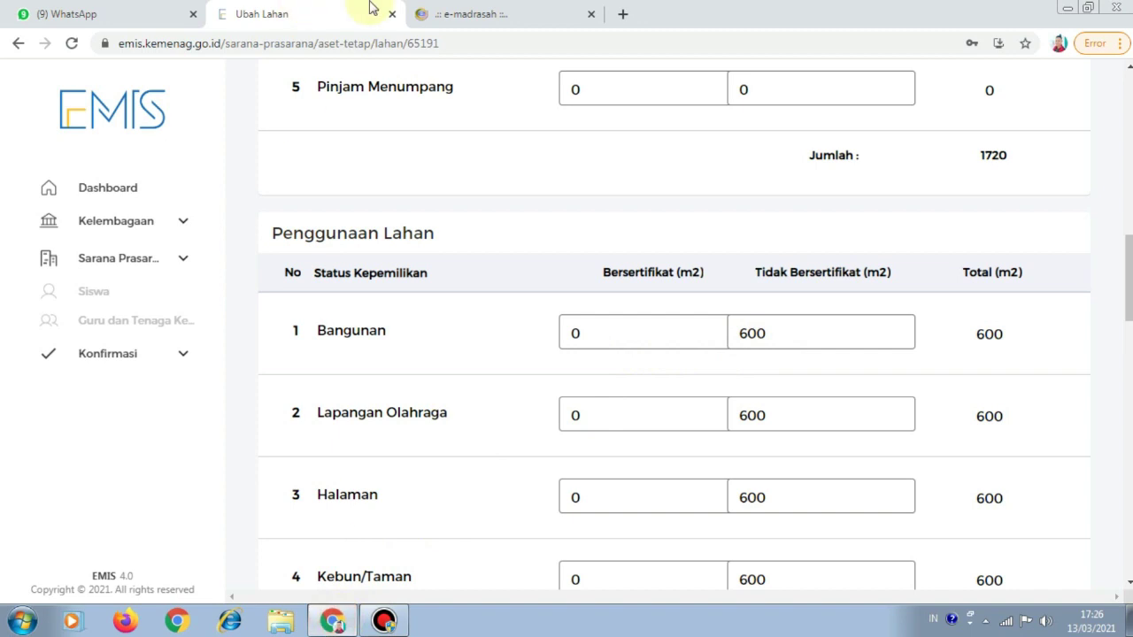
left_click(435, 14)
scroll(581, 233, "down", 1)
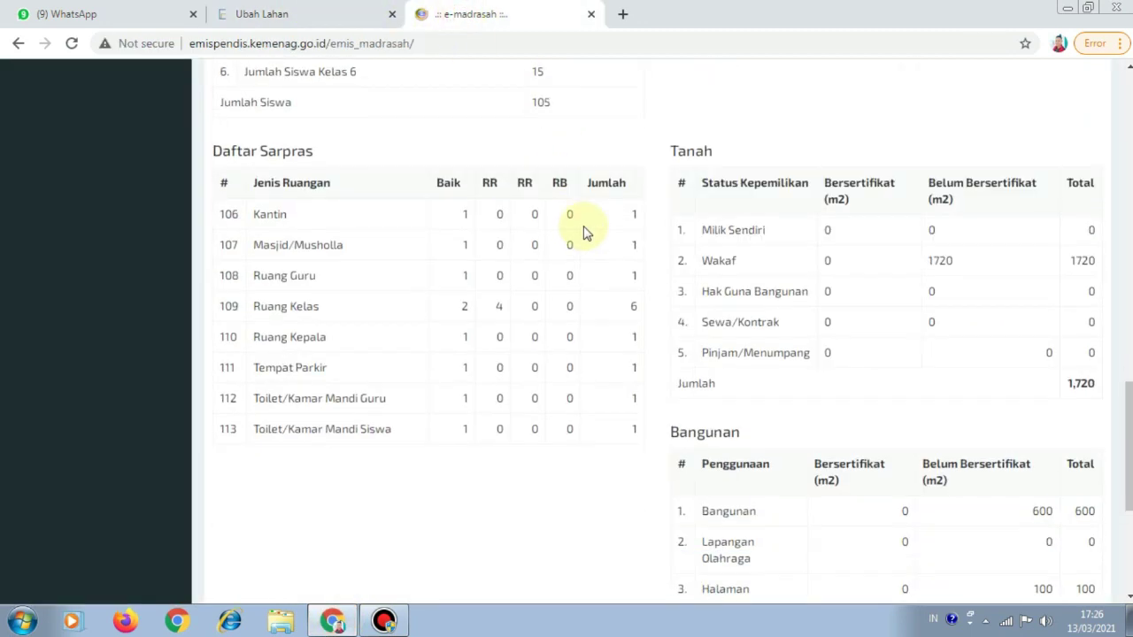
Open Sarana Prasarana > Kepemilikan Tanah on the old site, showing land use Bangunan 600, Halaman 100
scroll(583, 232, "down", 1)
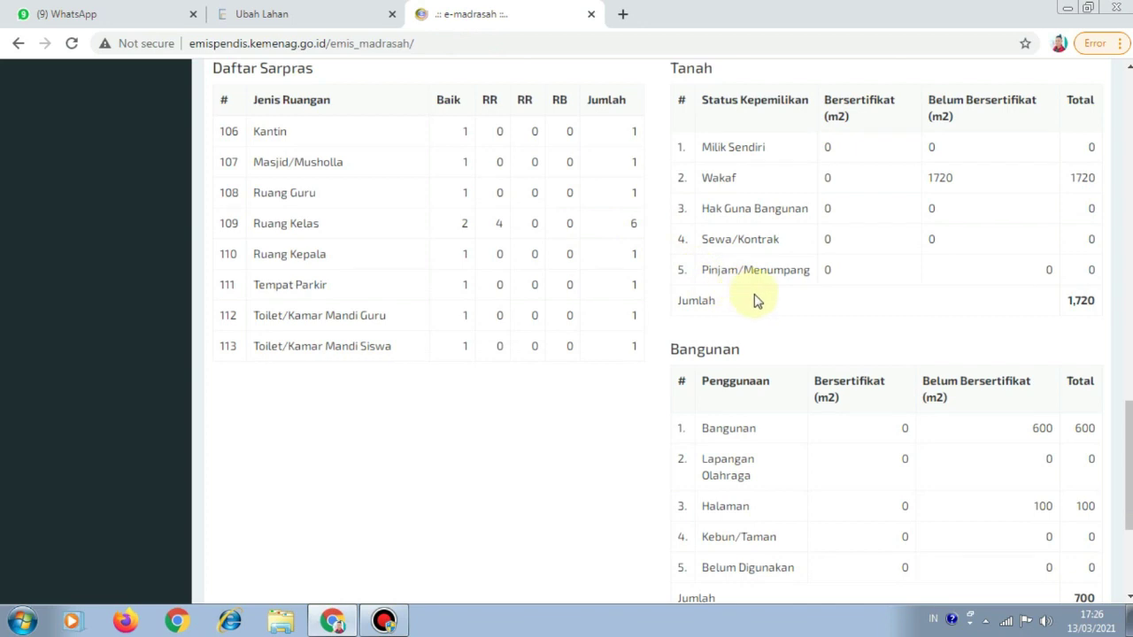
scroll(754, 301, "down", 3)
scroll(757, 287, "up", 12)
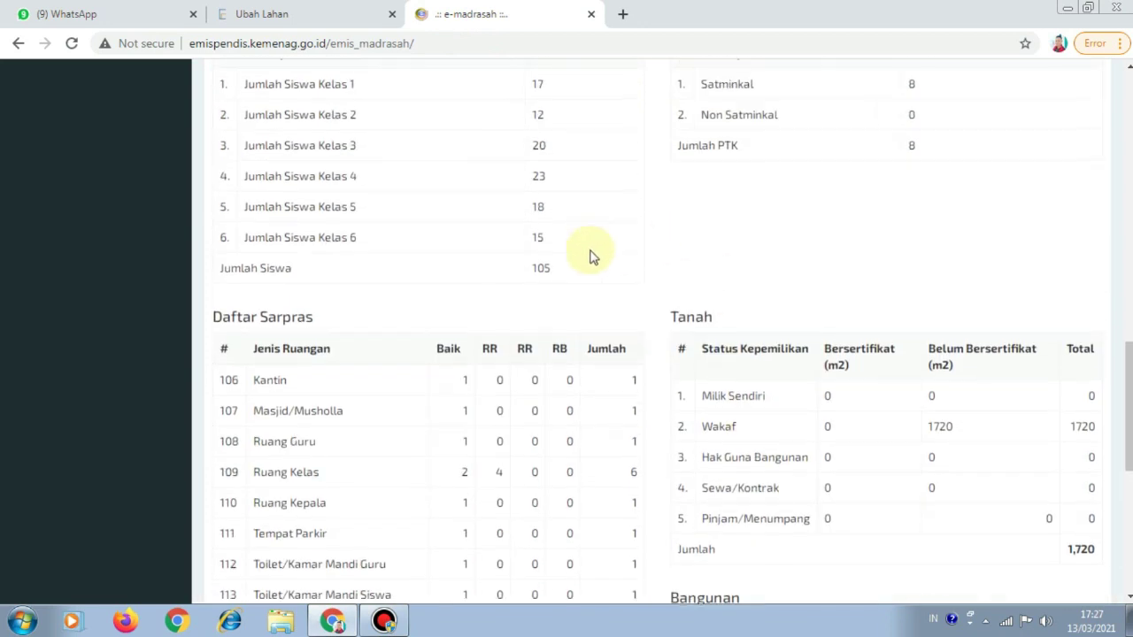
scroll(274, 150, "up", 4)
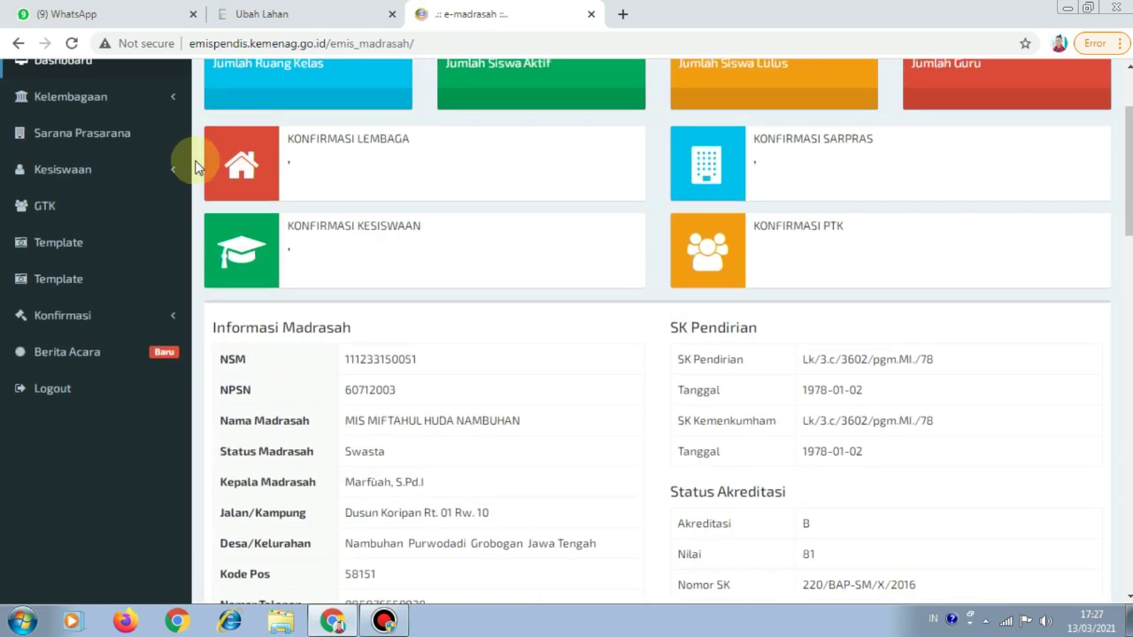
left_click(103, 135)
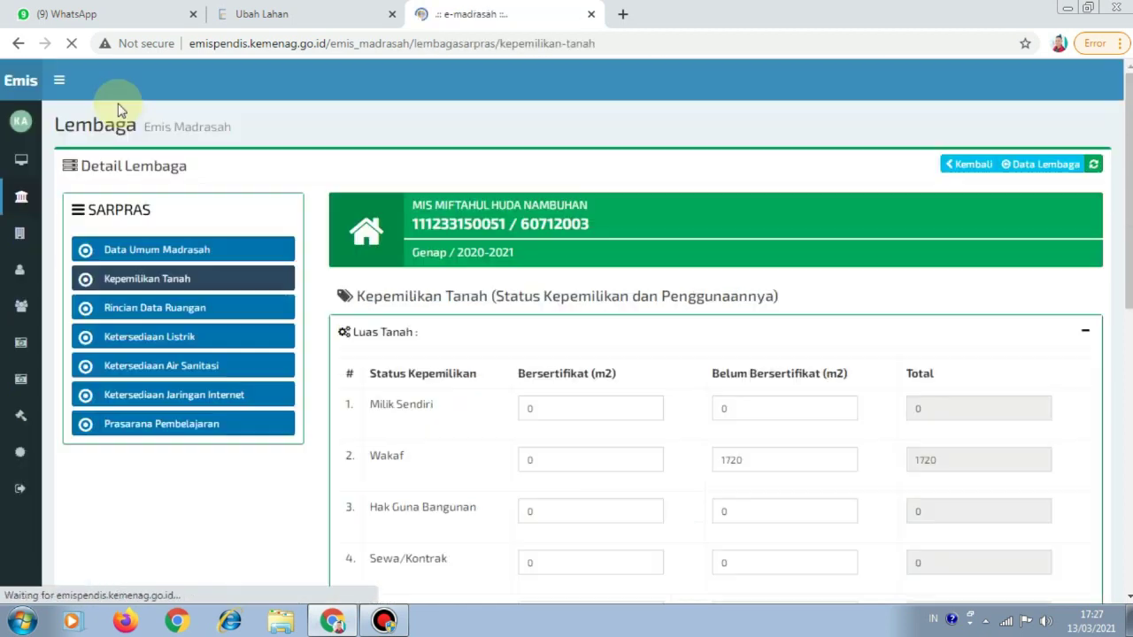
scroll(425, 346, "down", 3)
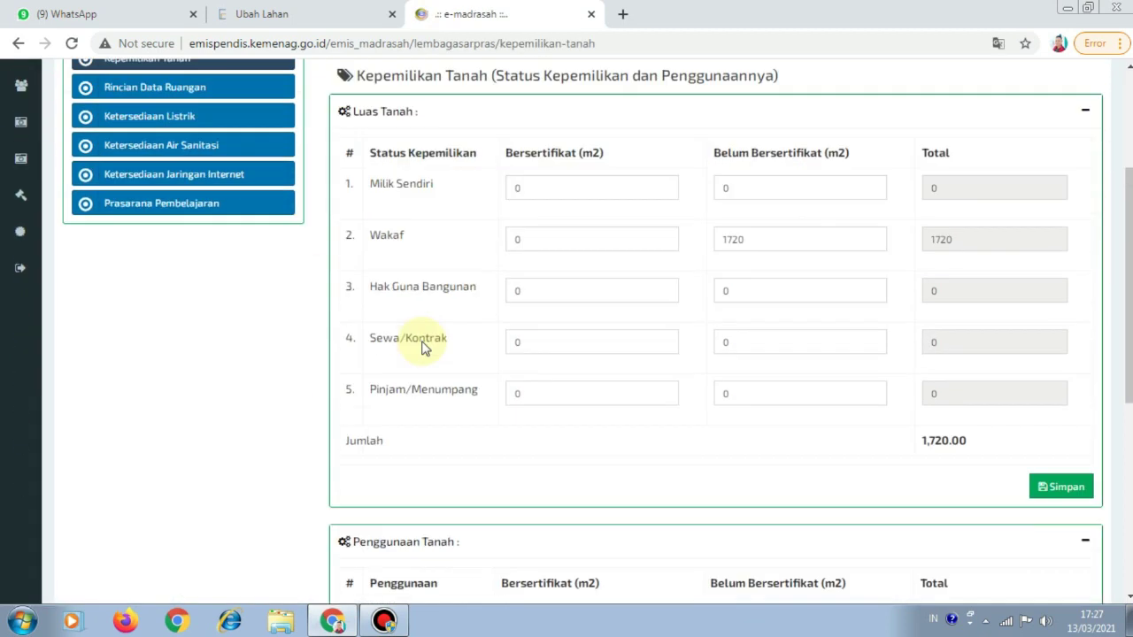
scroll(572, 324, "down", 4)
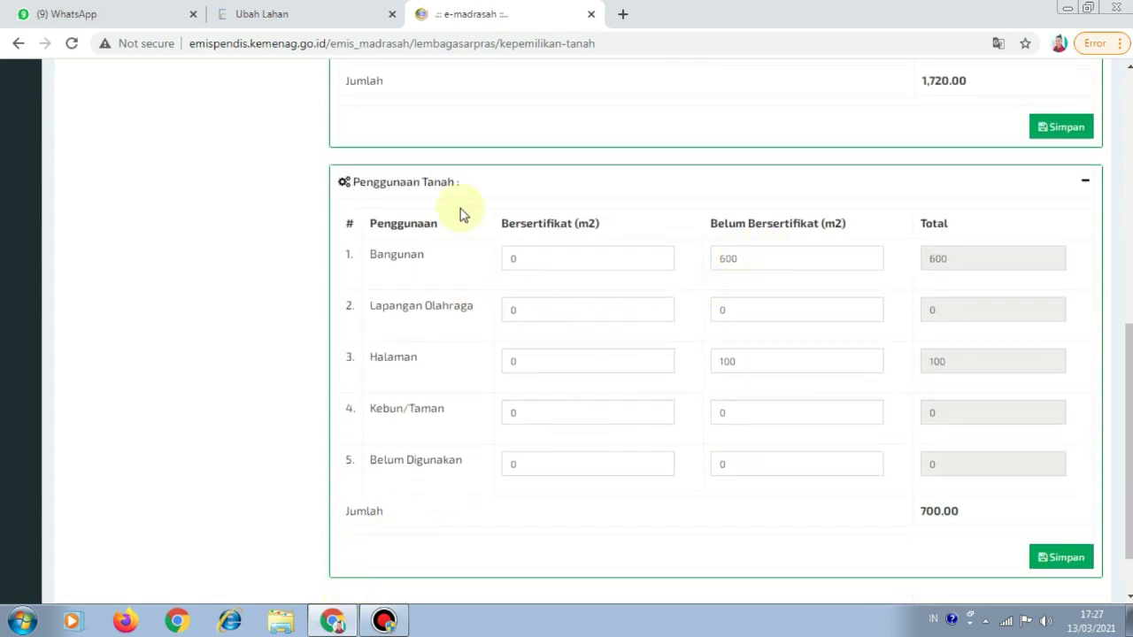
Compare the land use with the old record and clear the Lapangan Olahraga uncertified area
left_click(322, 16)
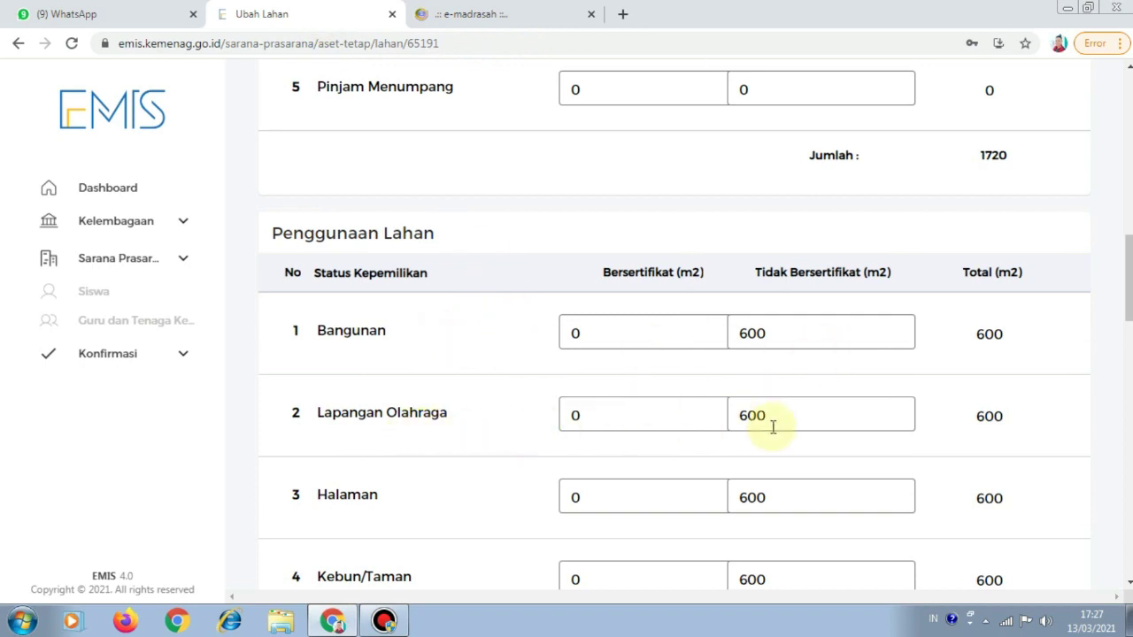
left_click(448, 27)
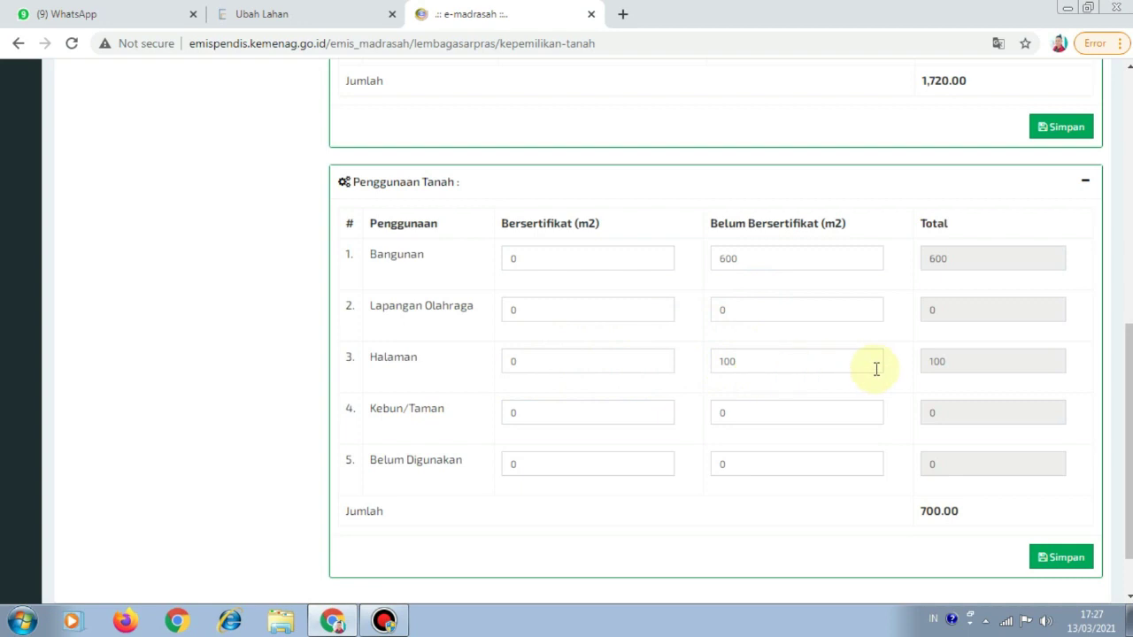
left_click(323, 23)
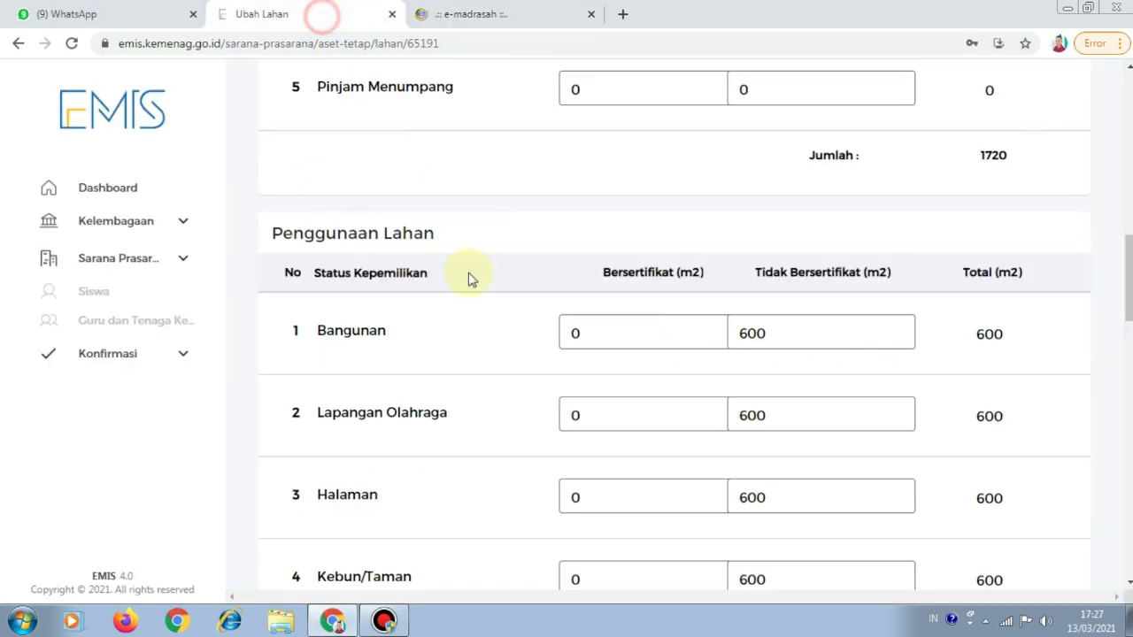
double_click(803, 413)
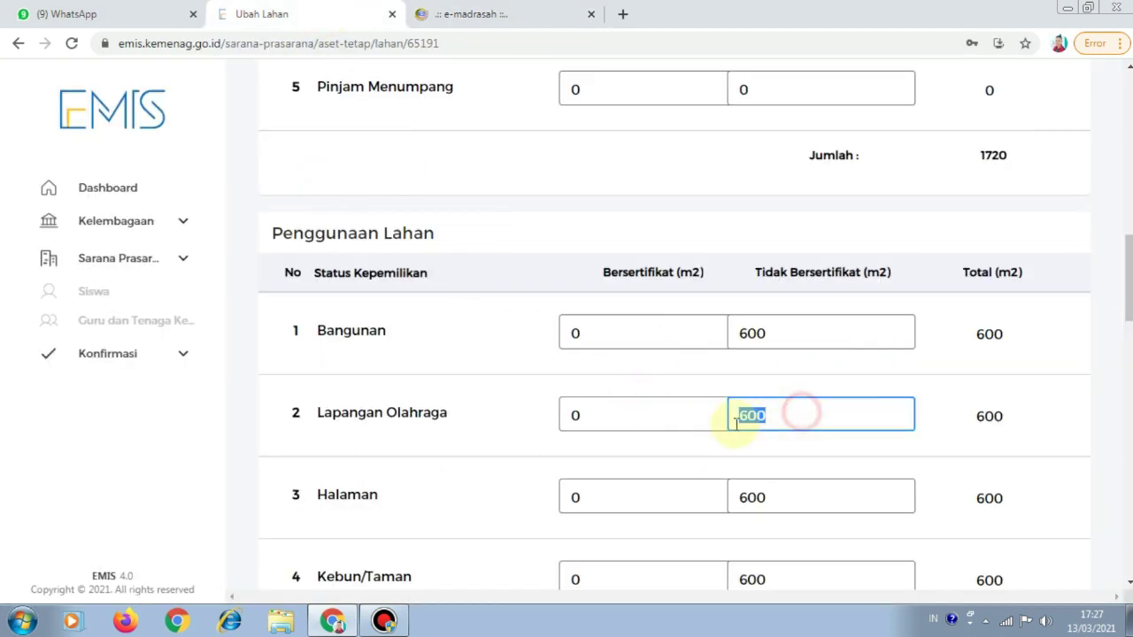
key("BackSpace")
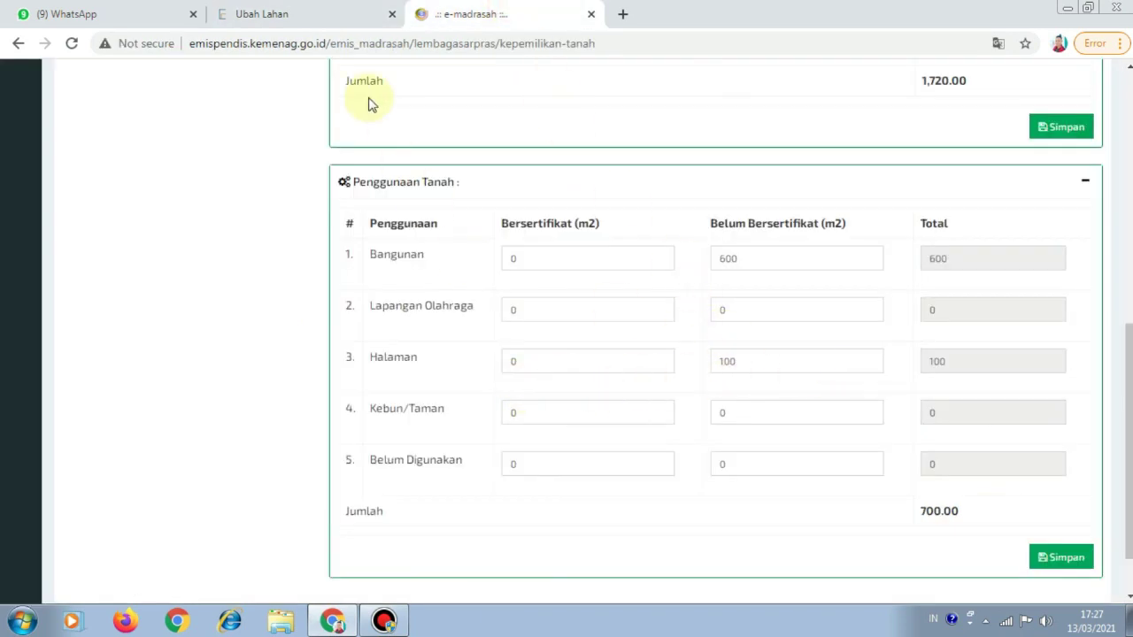
left_click(334, 13)
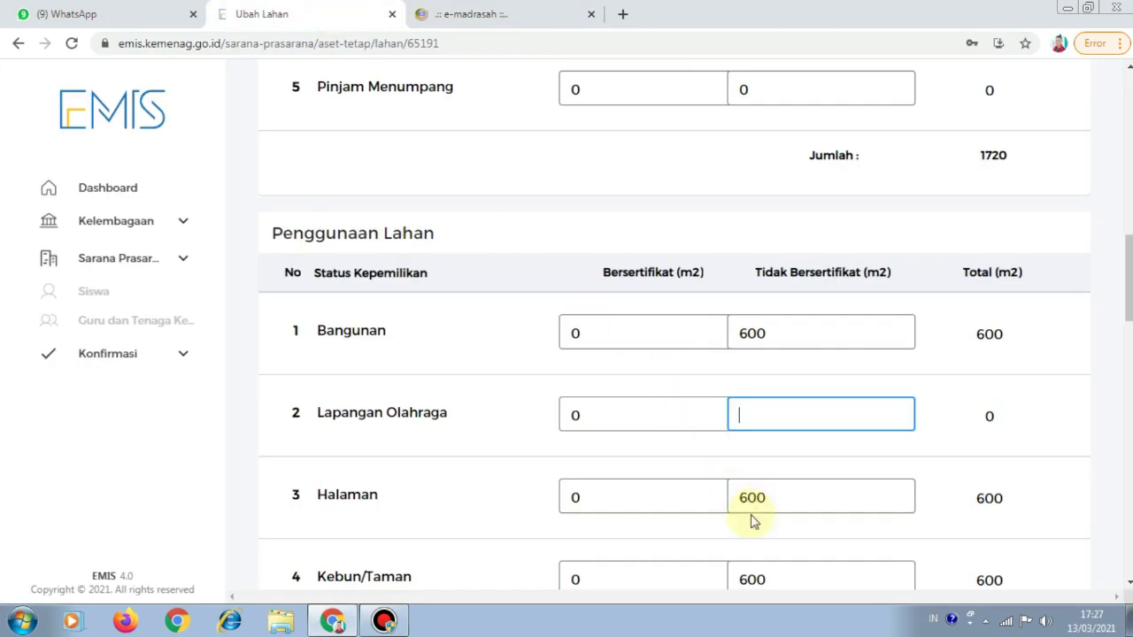
scroll(751, 521, "down", 2)
left_click_drag(771, 333, 734, 334)
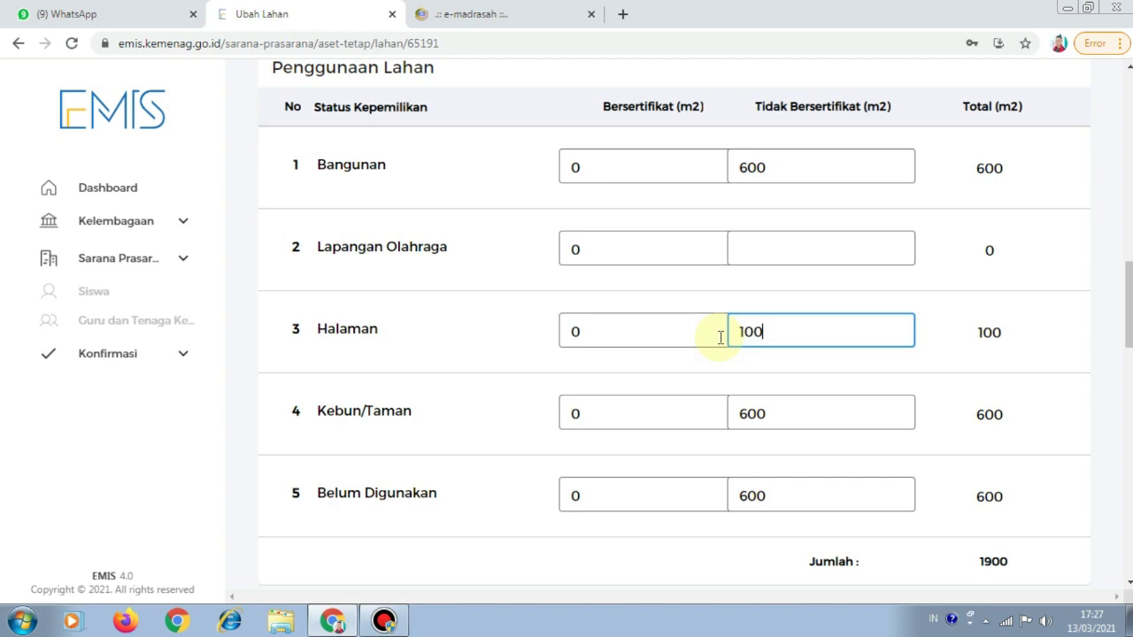
left_click(430, 14)
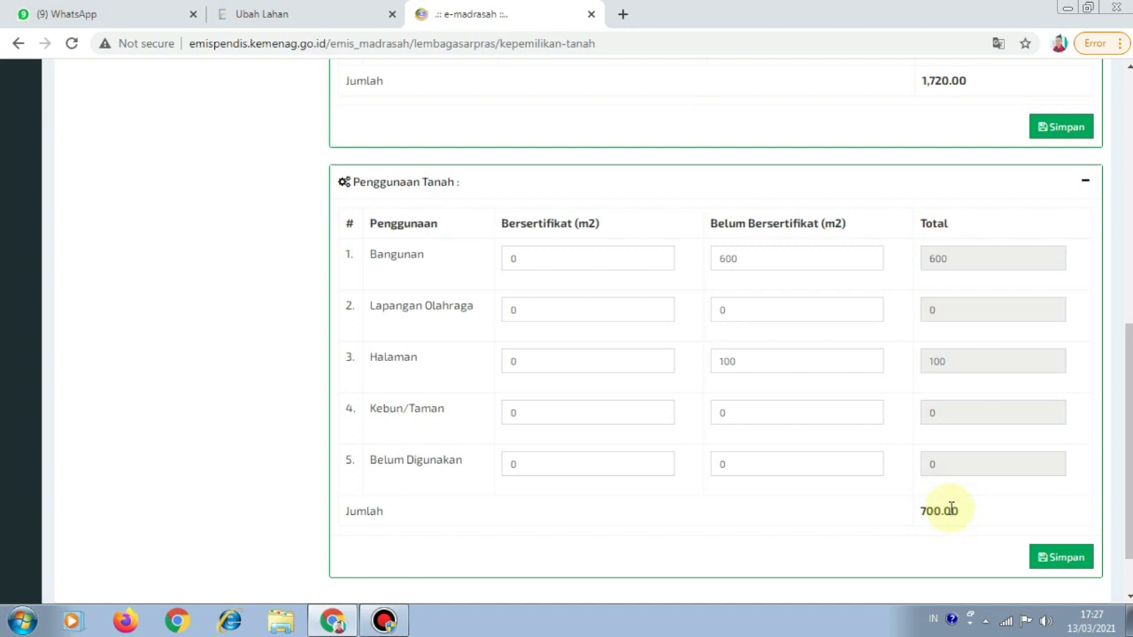
left_click(328, 14)
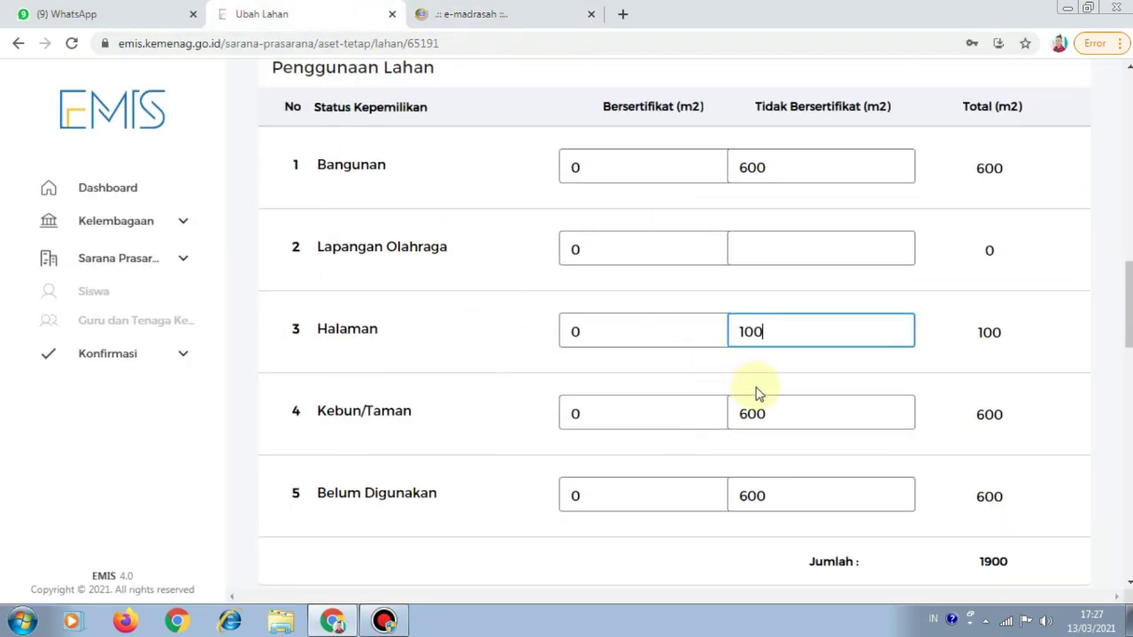
Clear the 600 values from Kebun/Taman and Belum Digunakan, entering 0 for Kebun/Taman
left_click_drag(807, 413, 712, 429)
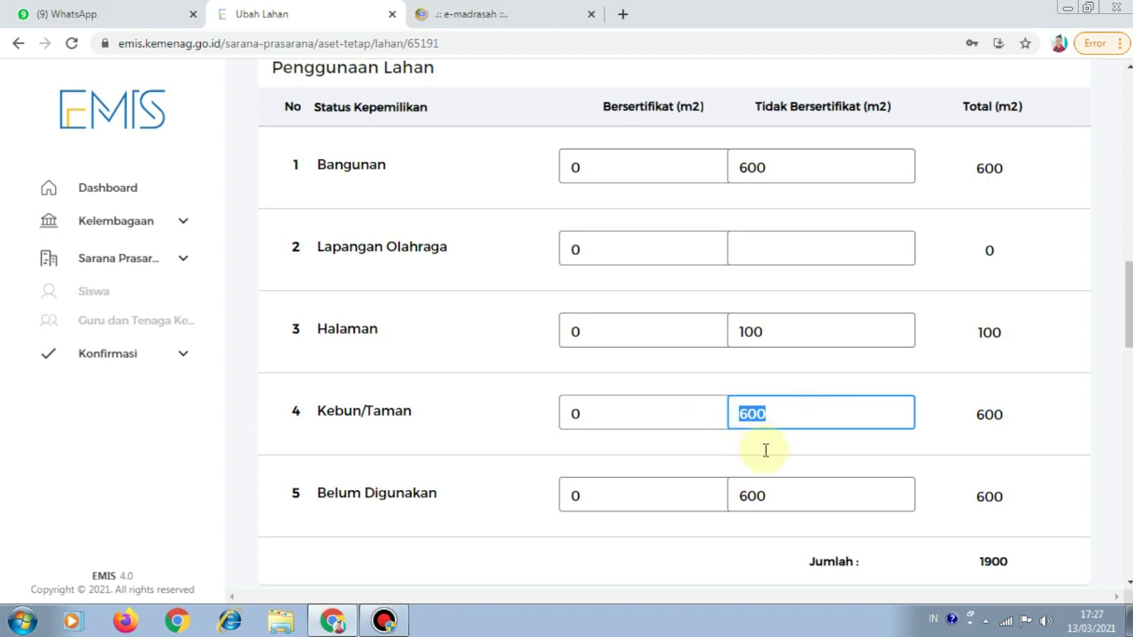
key("BackSpace")
left_click(775, 496)
left_click_drag(777, 497, 733, 496)
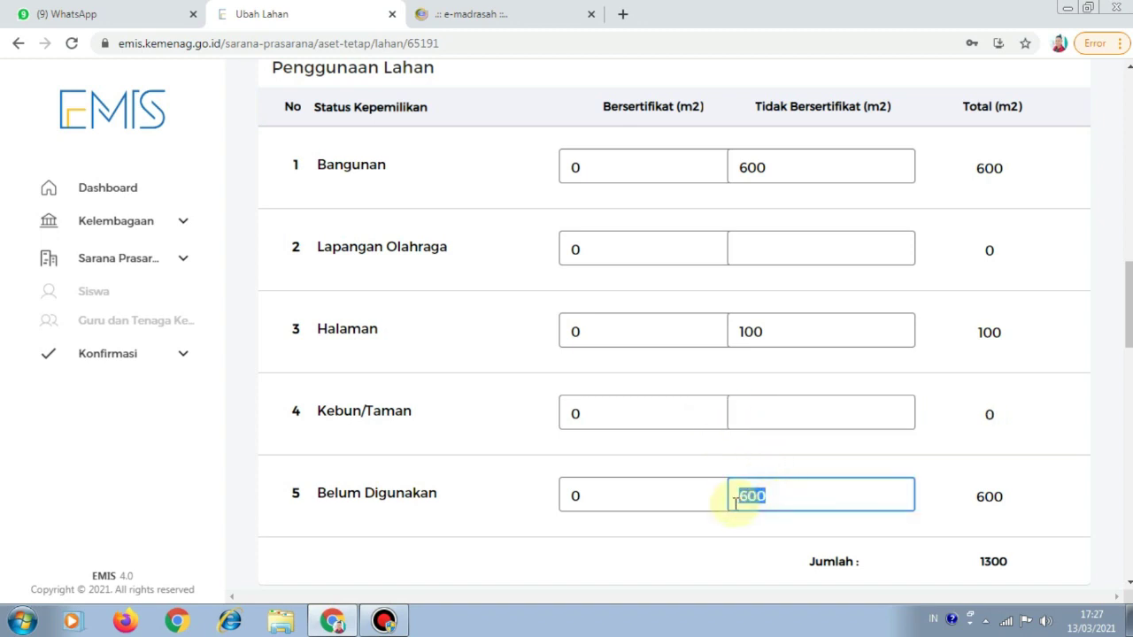
key("BackSpace")
left_click(771, 423)
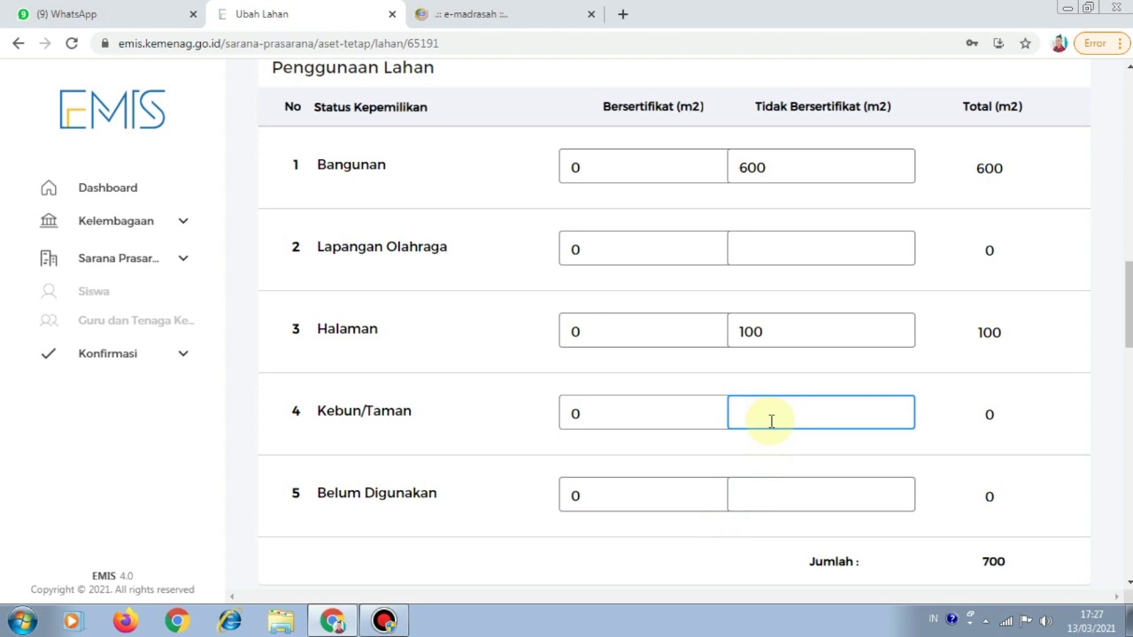
type("0")
left_click(770, 500)
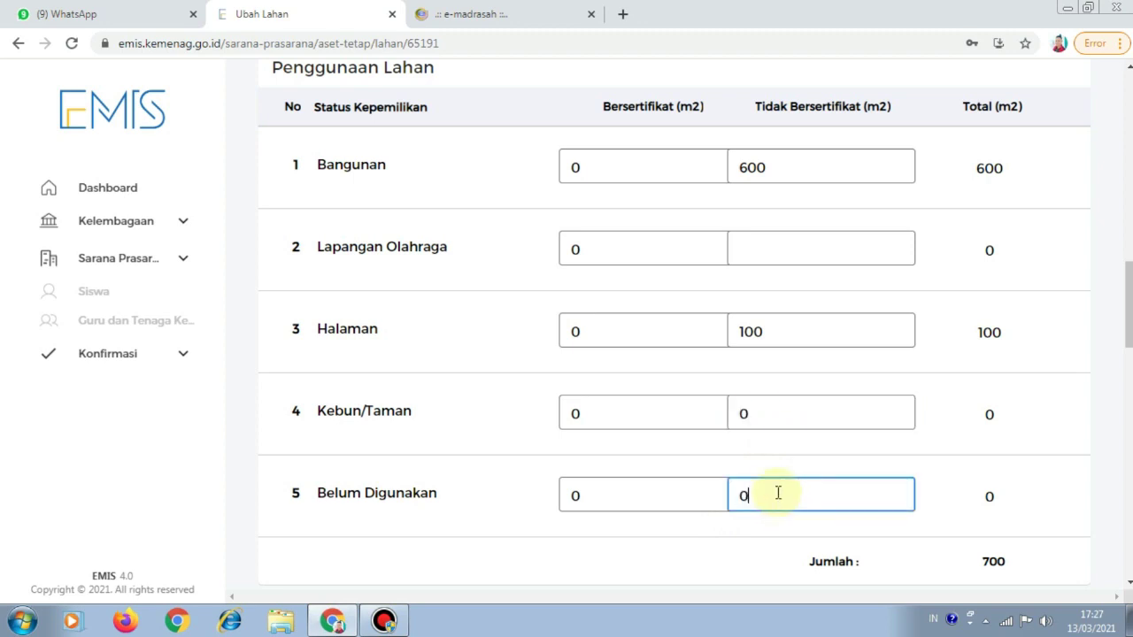
scroll(792, 485, "up", 3)
Review the Edit Lahan land-use totals, scrolling down to Letak Lembaga
left_click(787, 501)
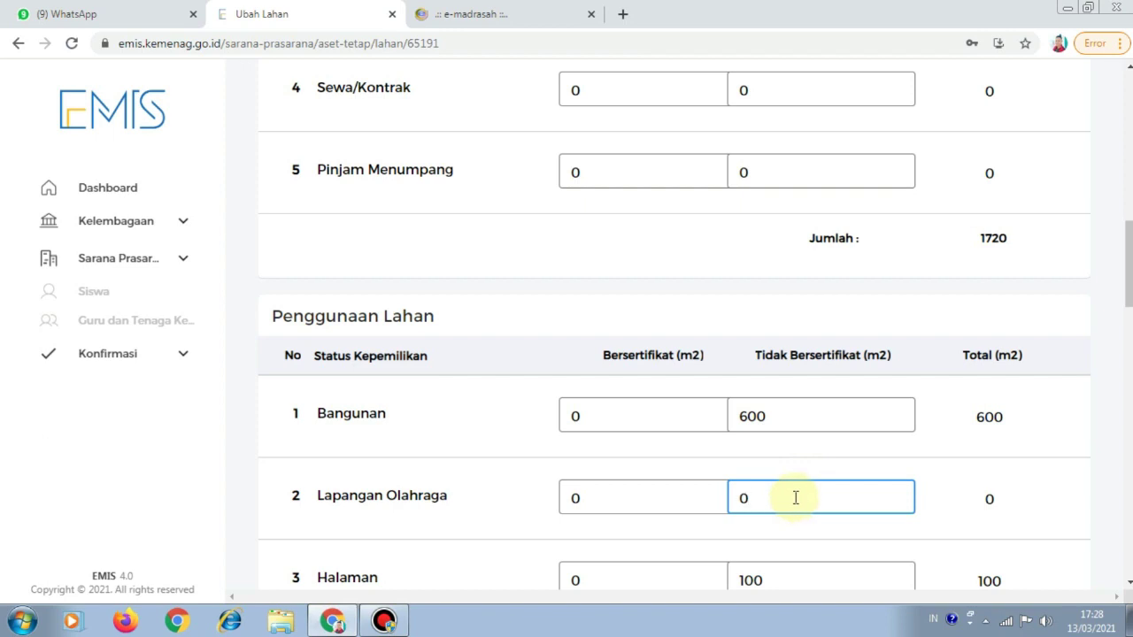
scroll(814, 350, "up", 3)
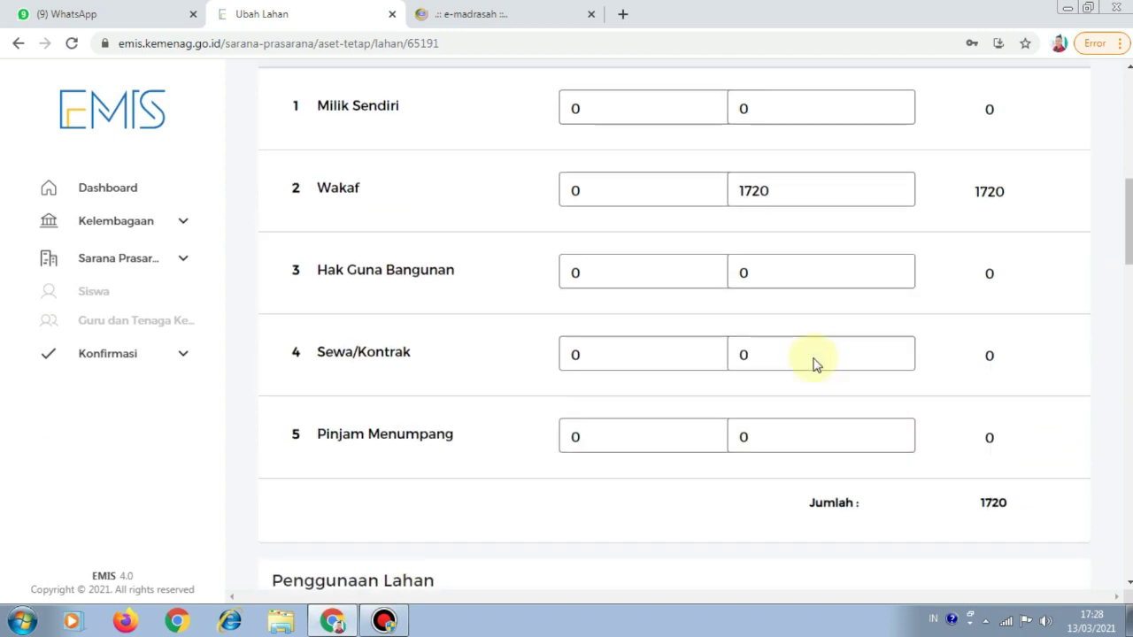
scroll(816, 363, "up", 3)
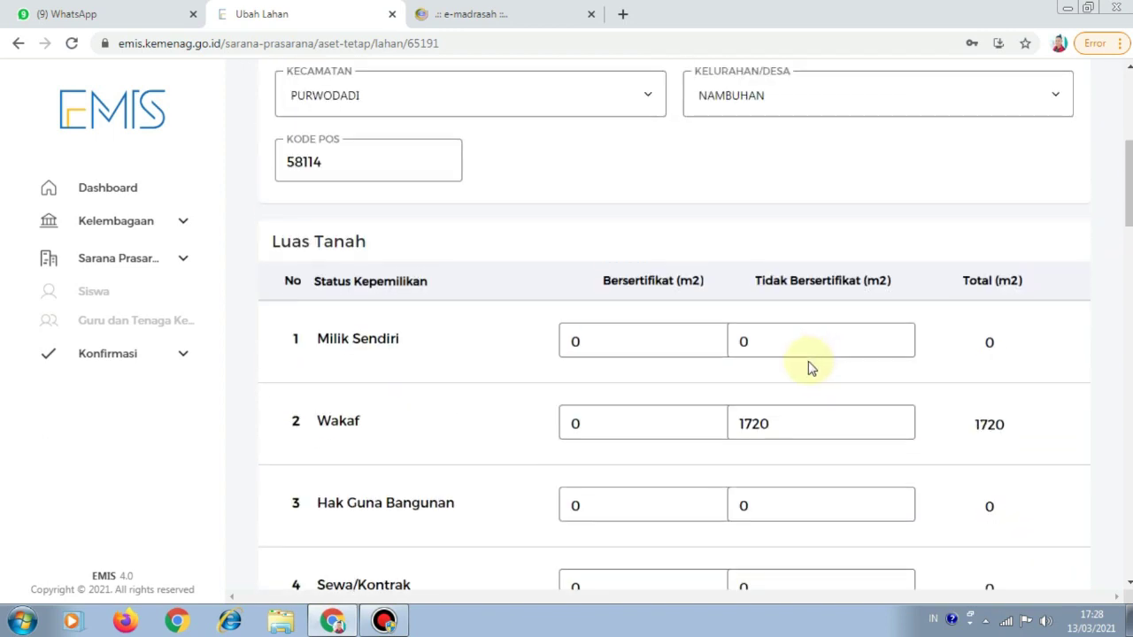
scroll(809, 366, "up", 5)
scroll(770, 416, "down", 1)
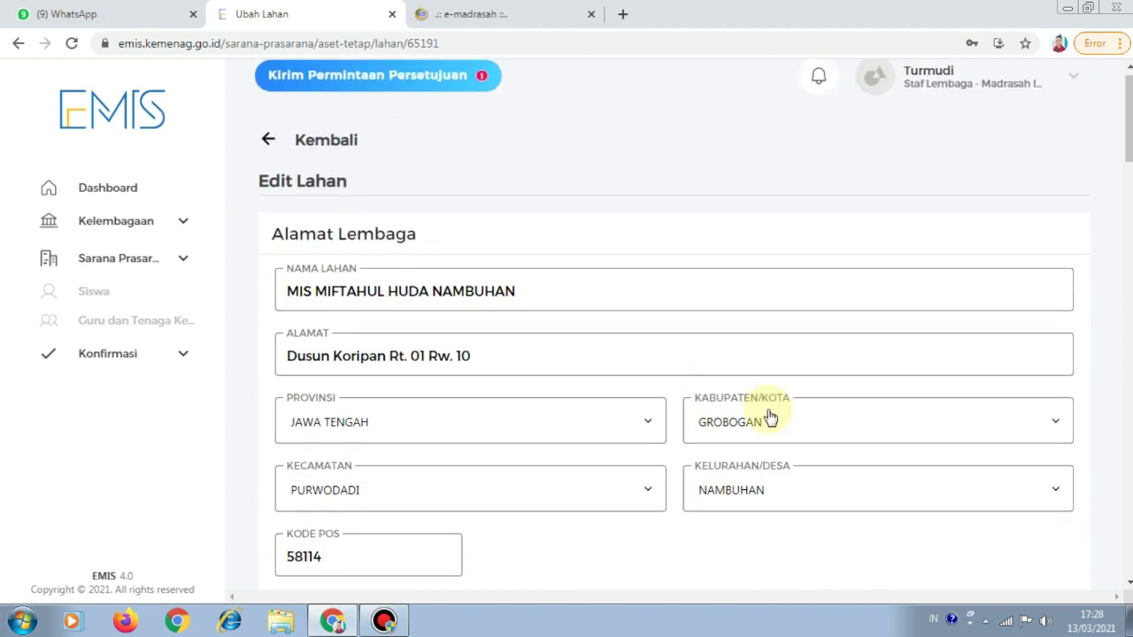
scroll(770, 418, "down", 10)
scroll(734, 405, "down", 3)
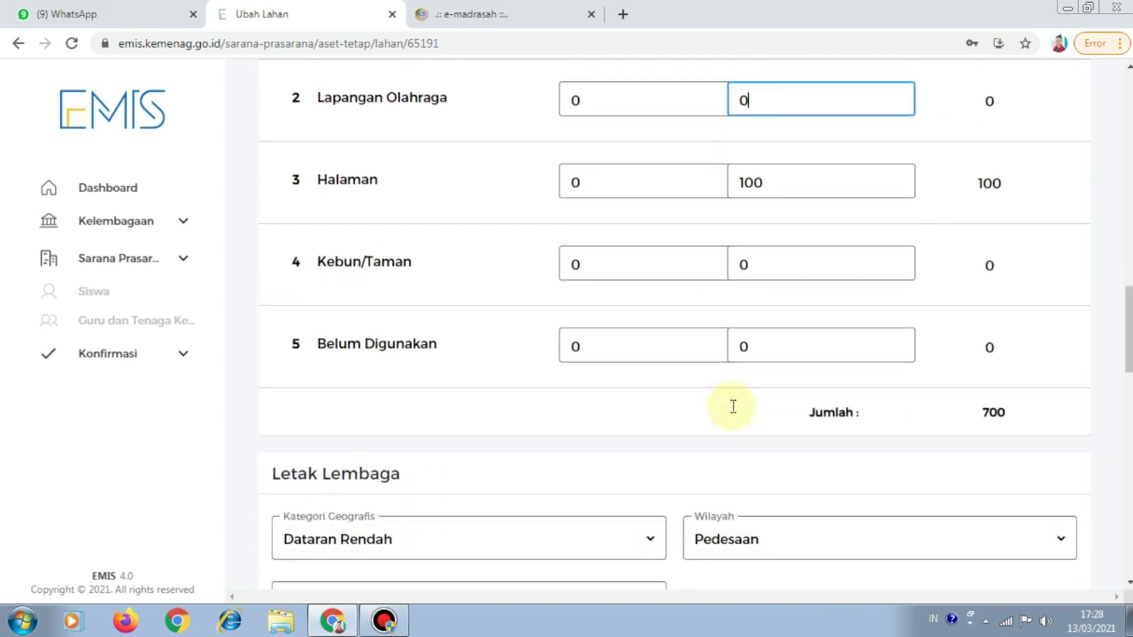
scroll(733, 406, "down", 4)
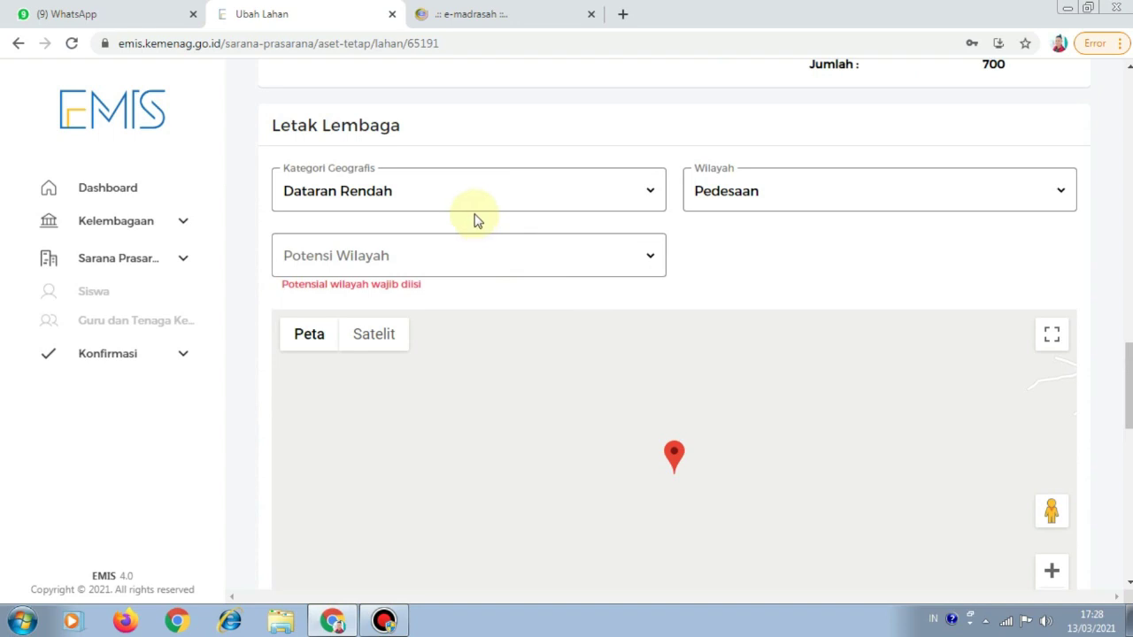
View the old e-madrasah land ownership figures, Wakaf 1720 uncertified
left_click(462, 16)
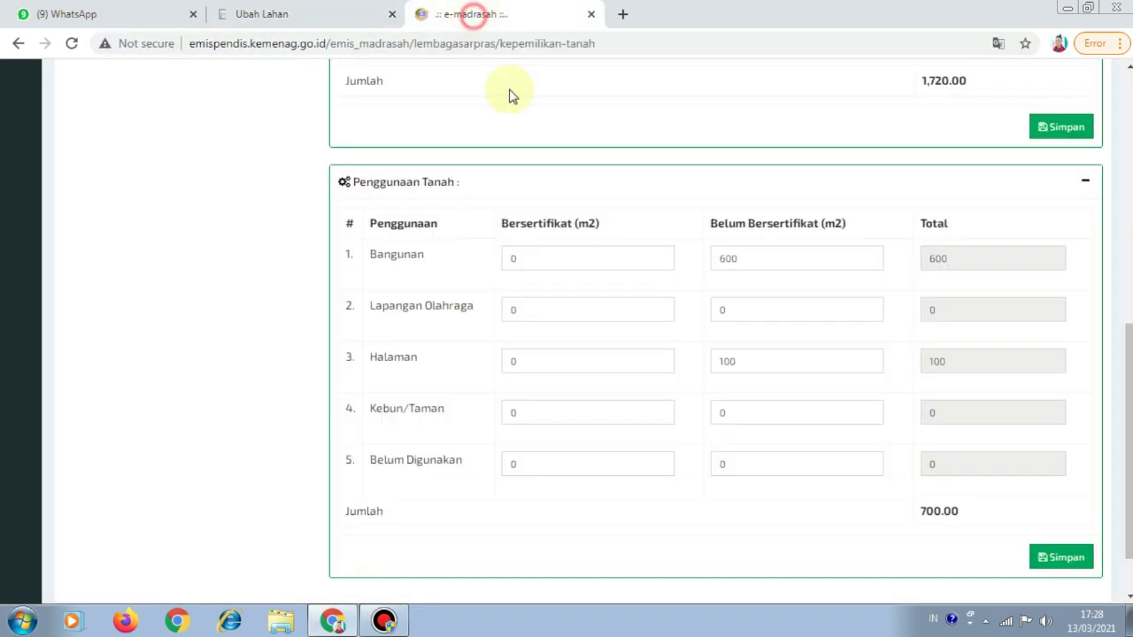
scroll(574, 310, "down", 1)
scroll(575, 323, "up", 7)
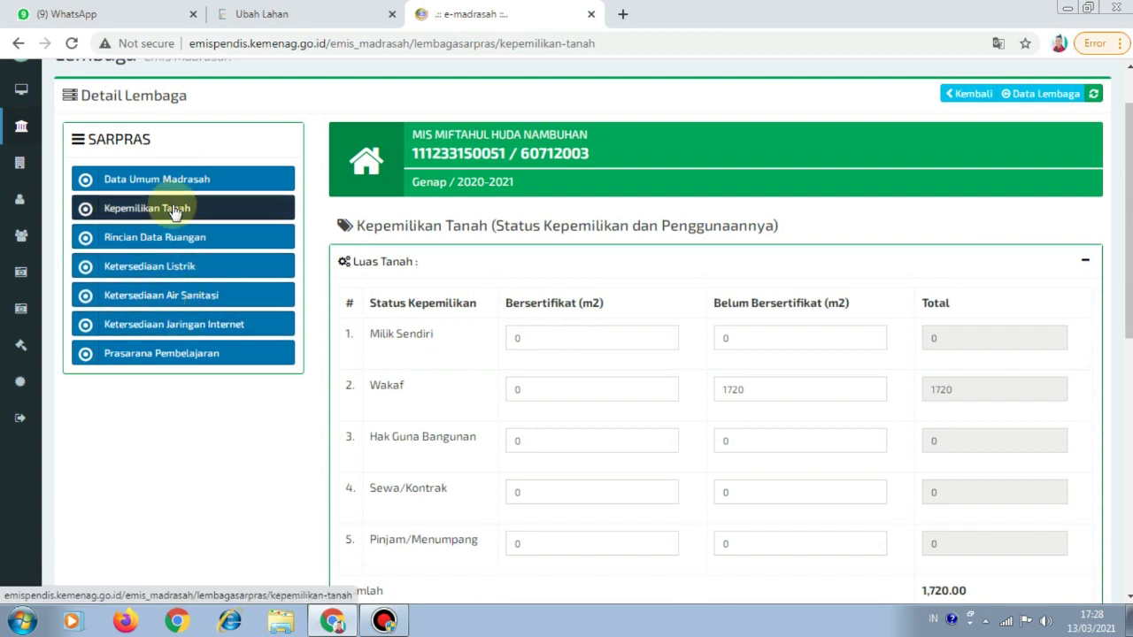
Open Data Umum Madrasah > Lokasi Madrasah to see the address, categories and map coordinates
left_click(217, 179)
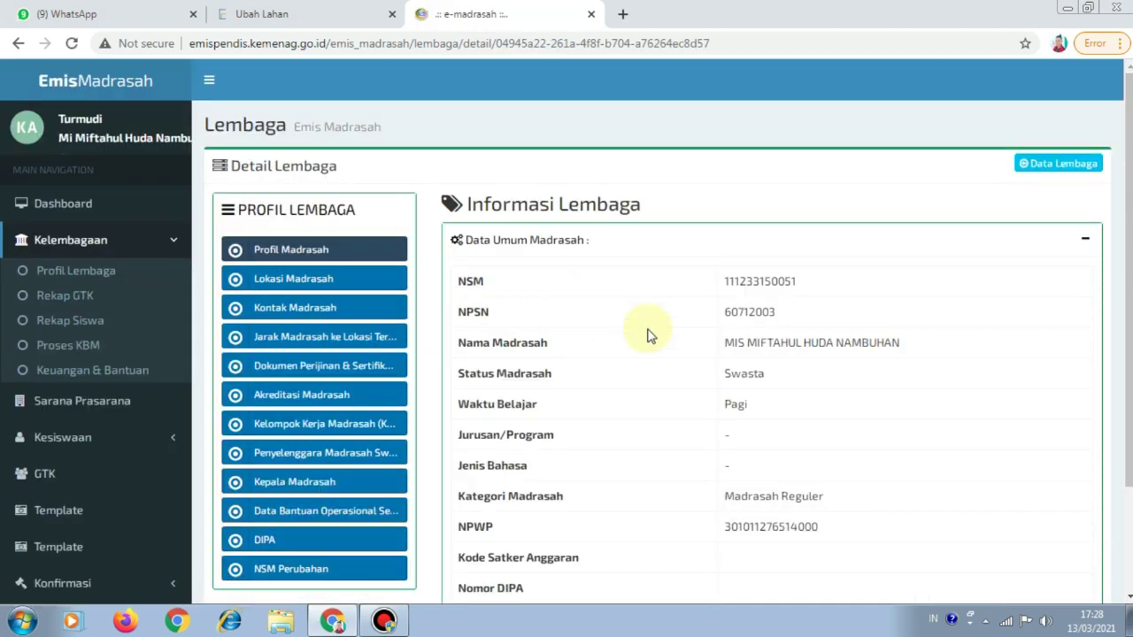
scroll(660, 338, "down", 2)
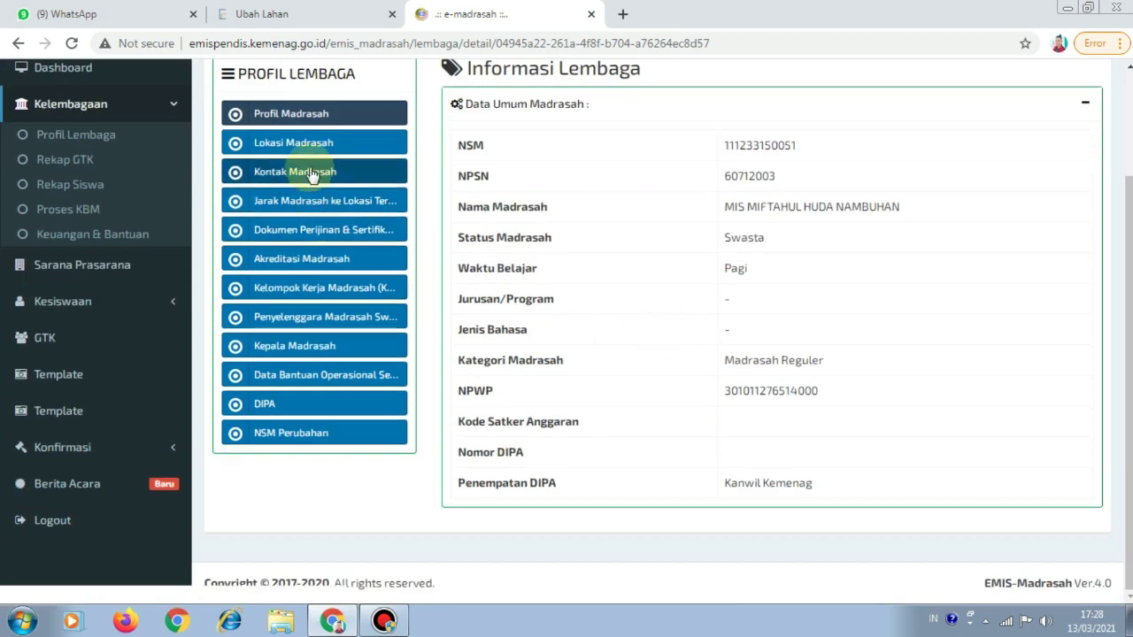
scroll(166, 148, "up", 2)
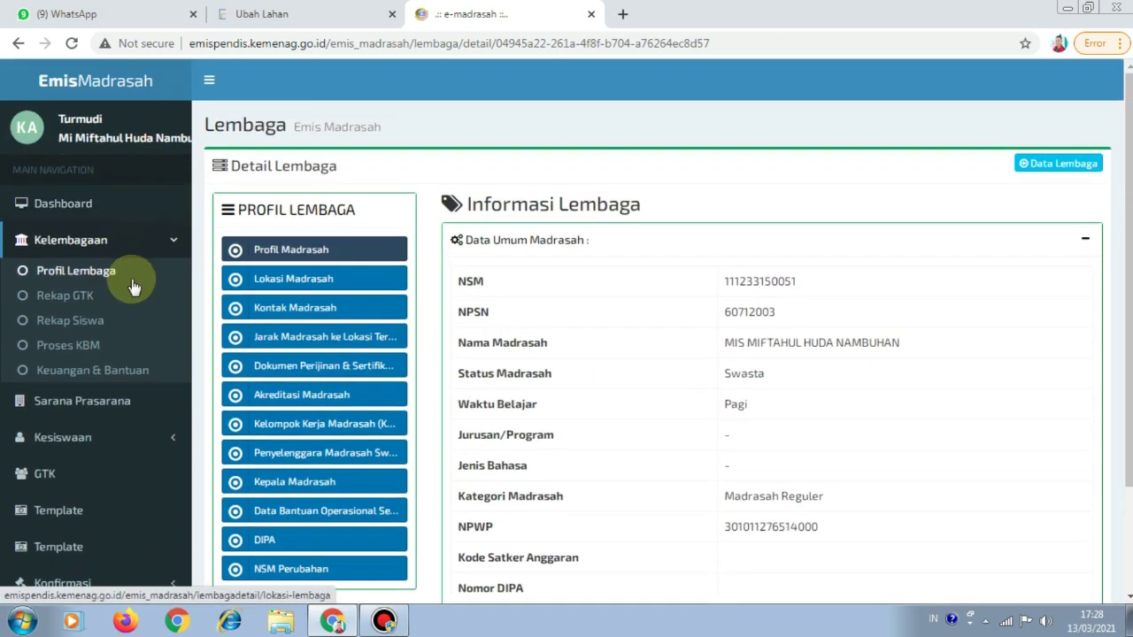
left_click(309, 279)
scroll(649, 339, "down", 3)
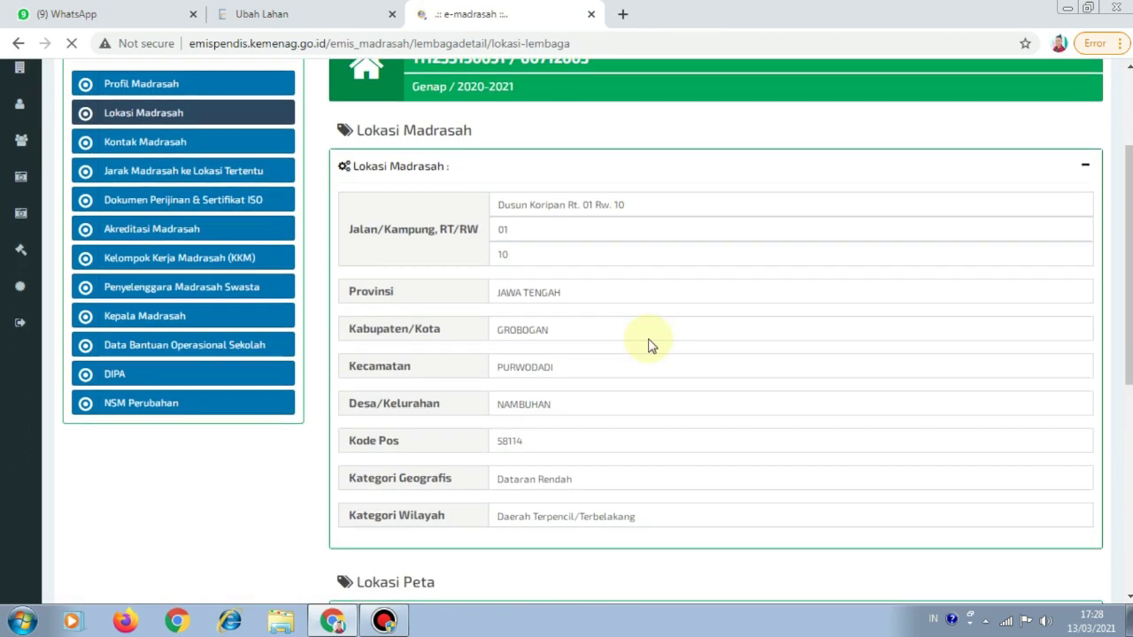
scroll(653, 351, "down", 5)
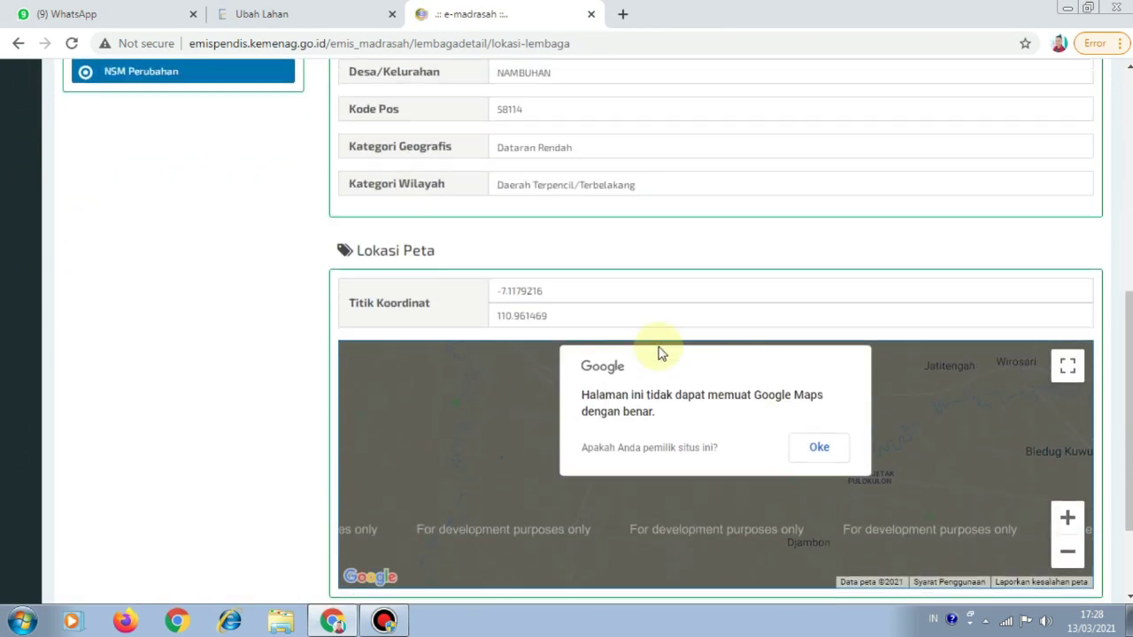
scroll(682, 324, "up", 4)
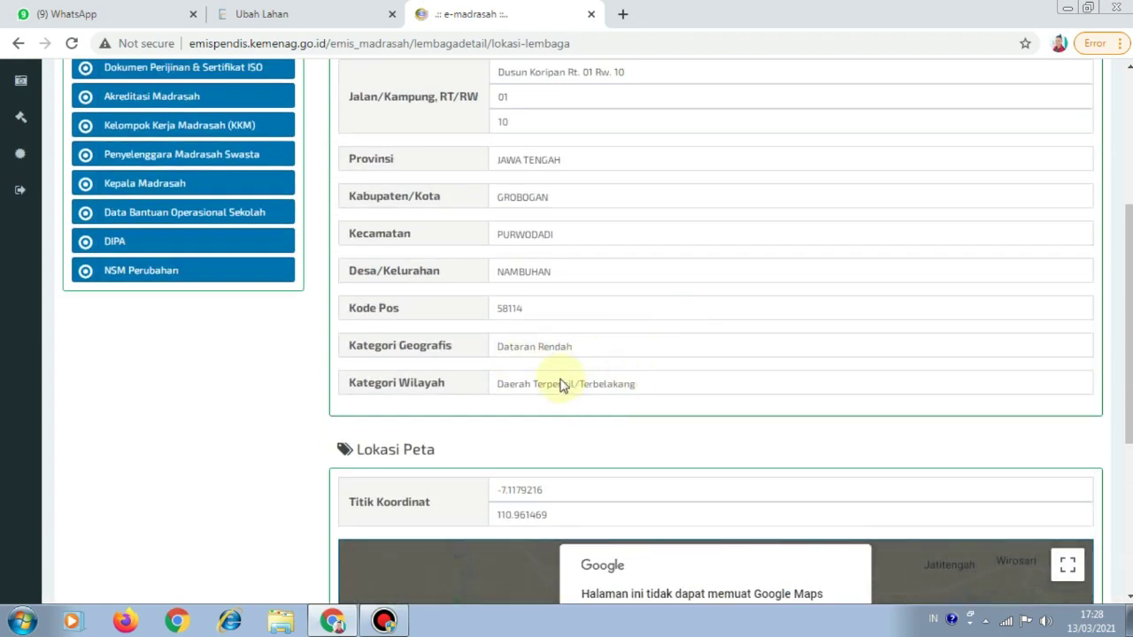
Set the land's Potensi Wilayah to Pertanian in the EMIS 4.0 edit form
left_click(318, 32)
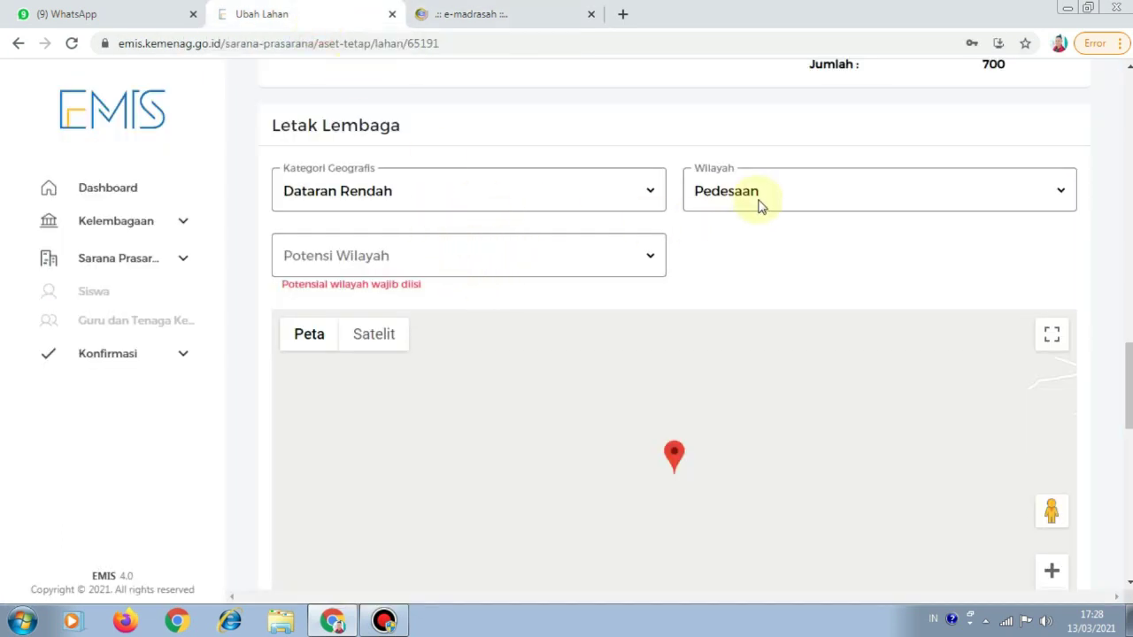
left_click(647, 258)
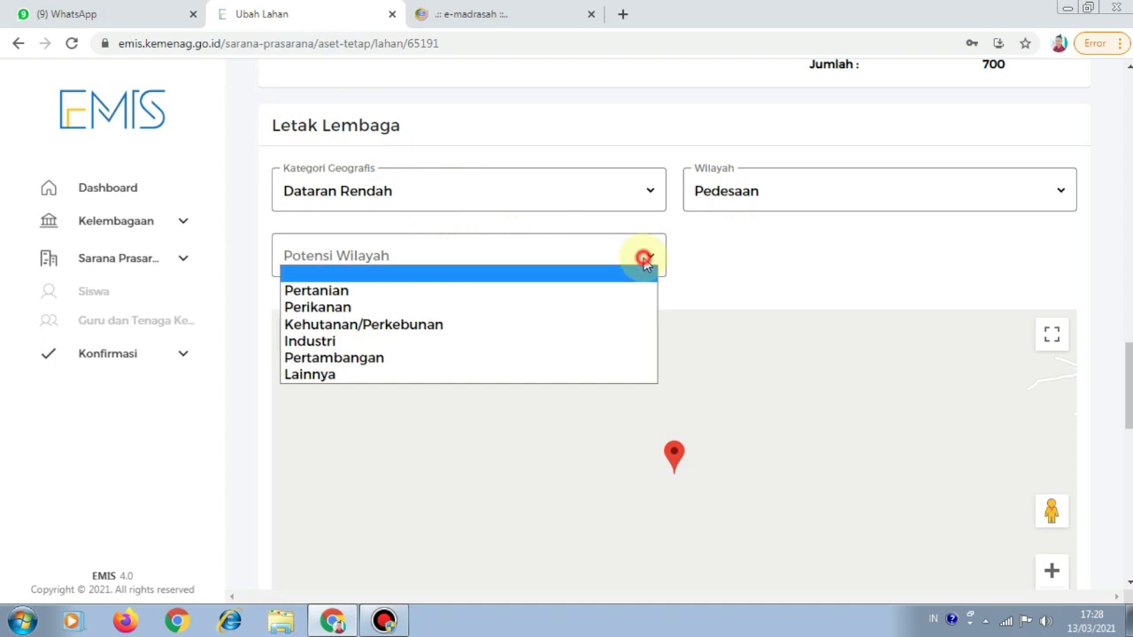
left_click(586, 290)
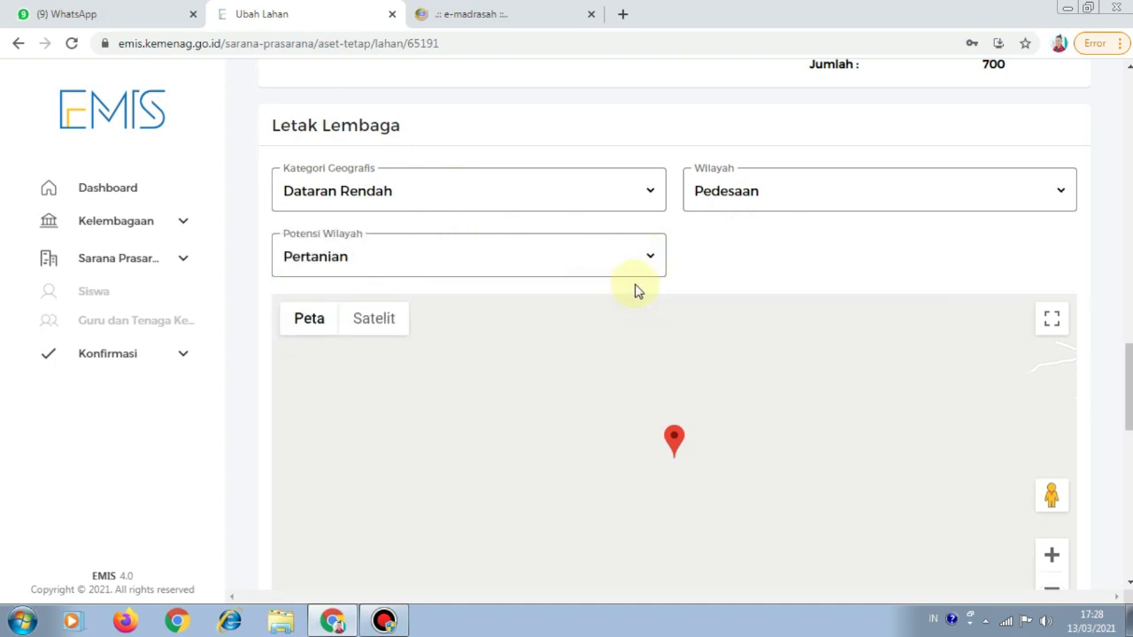
scroll(650, 293, "down", 1)
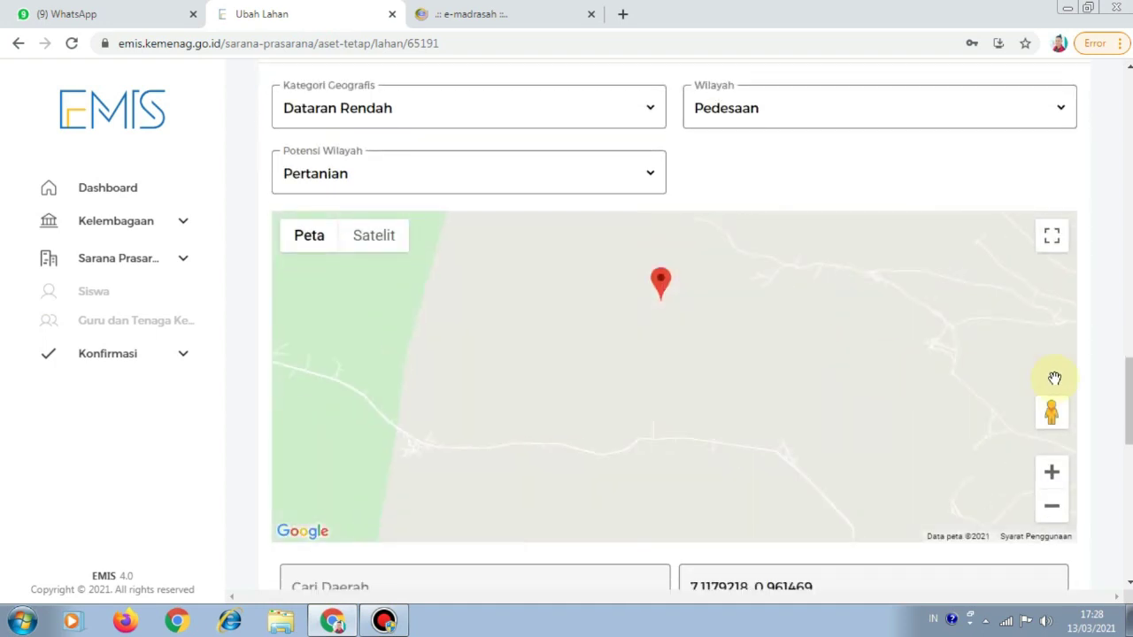
scroll(1105, 373, "down", 3)
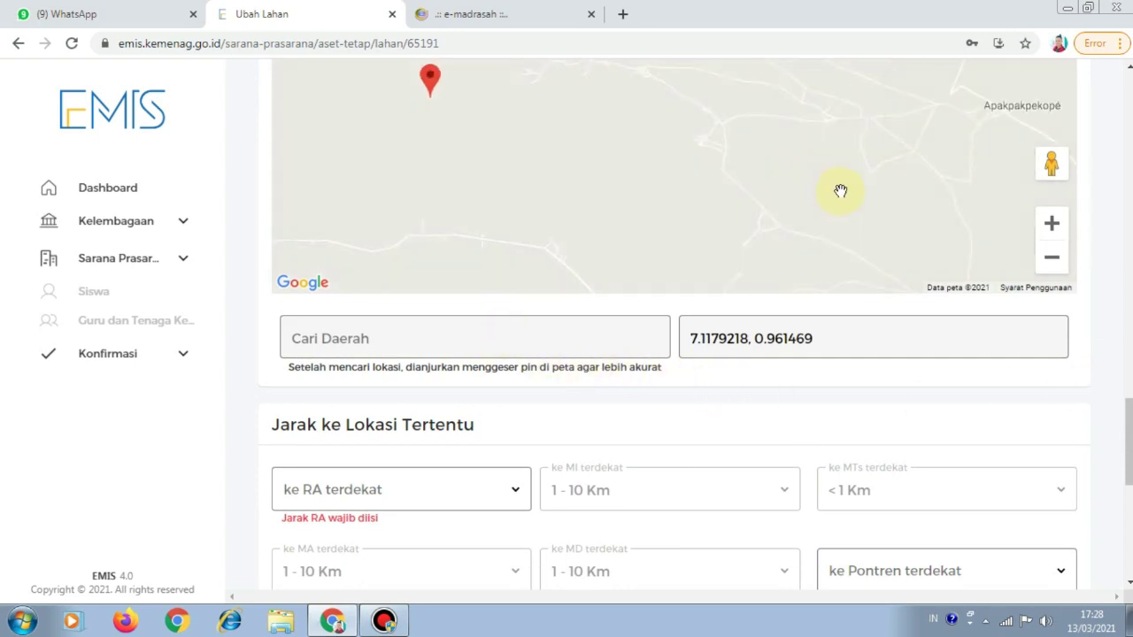
scroll(883, 292, "up", 2)
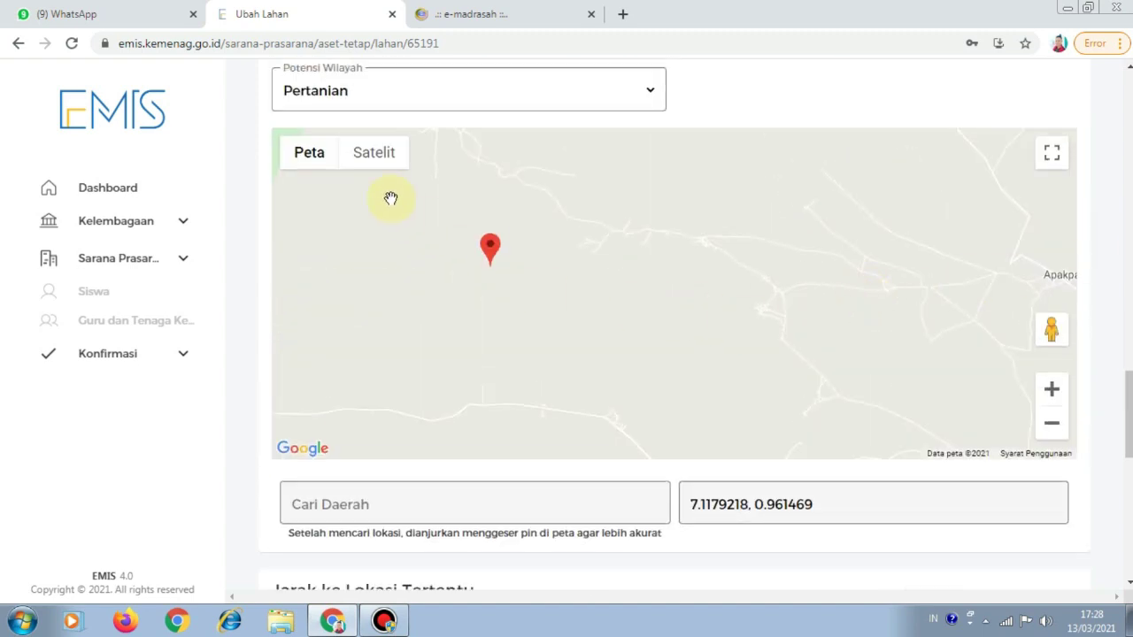
Switch the location map to Satelit view and recentre the pin
left_click(378, 160)
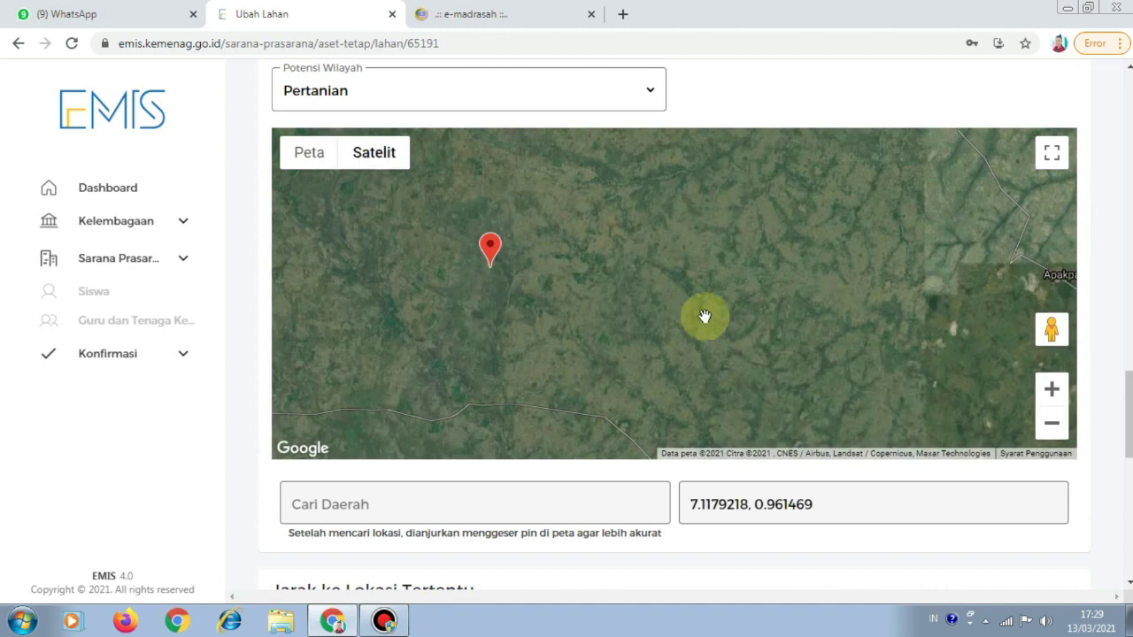
scroll(708, 316, "down", 2)
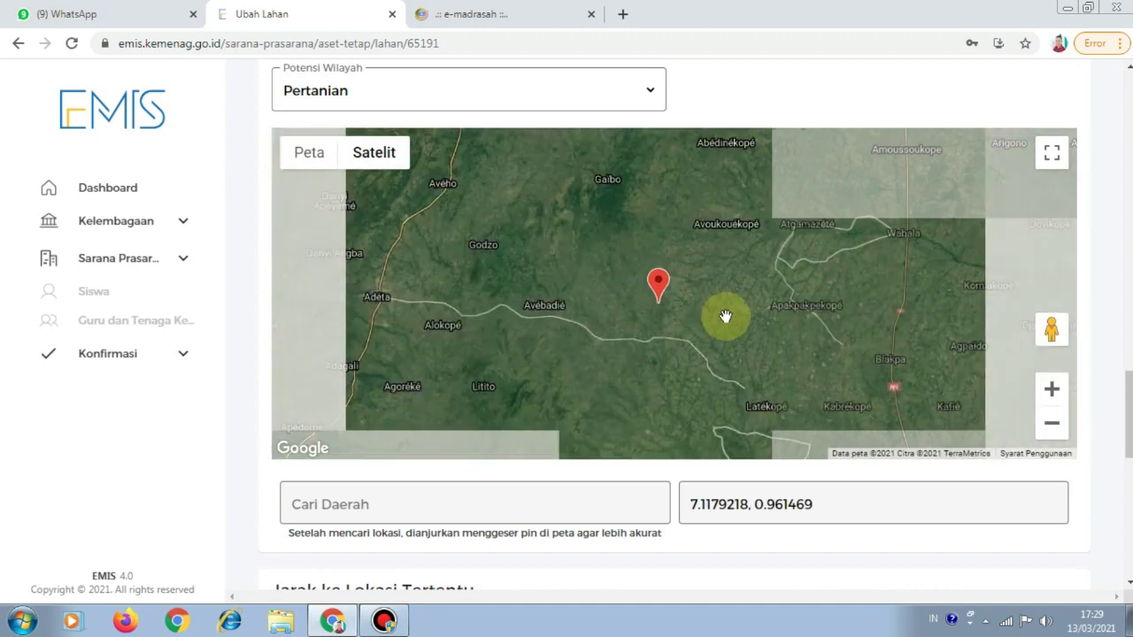
left_click_drag(742, 323, 559, 329)
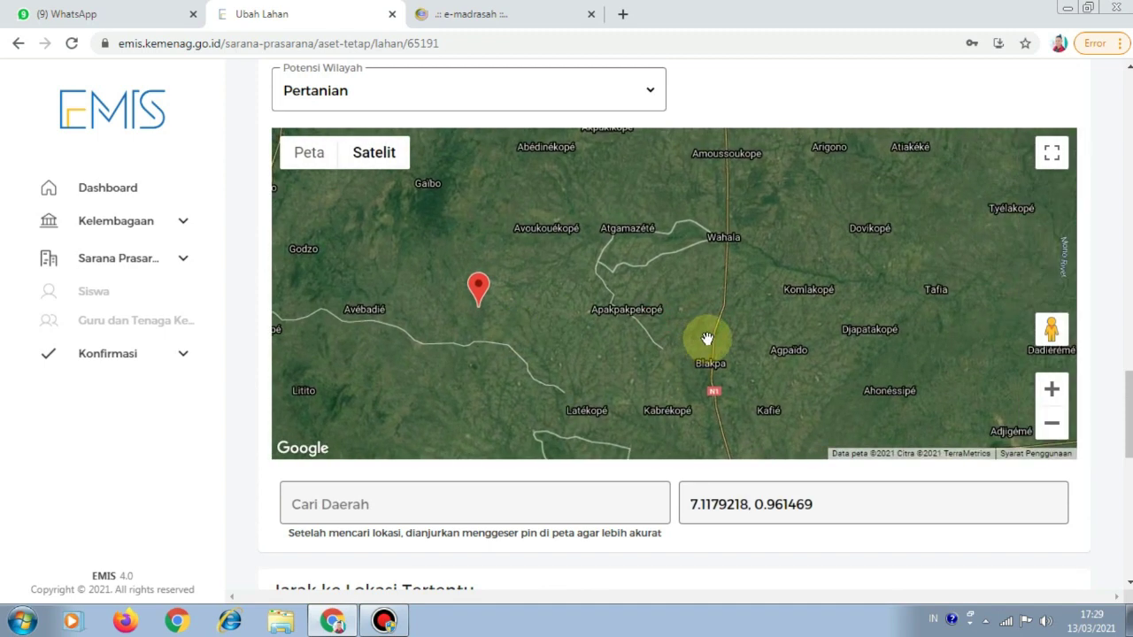
scroll(710, 339, "up", 2)
scroll(710, 341, "down", 1)
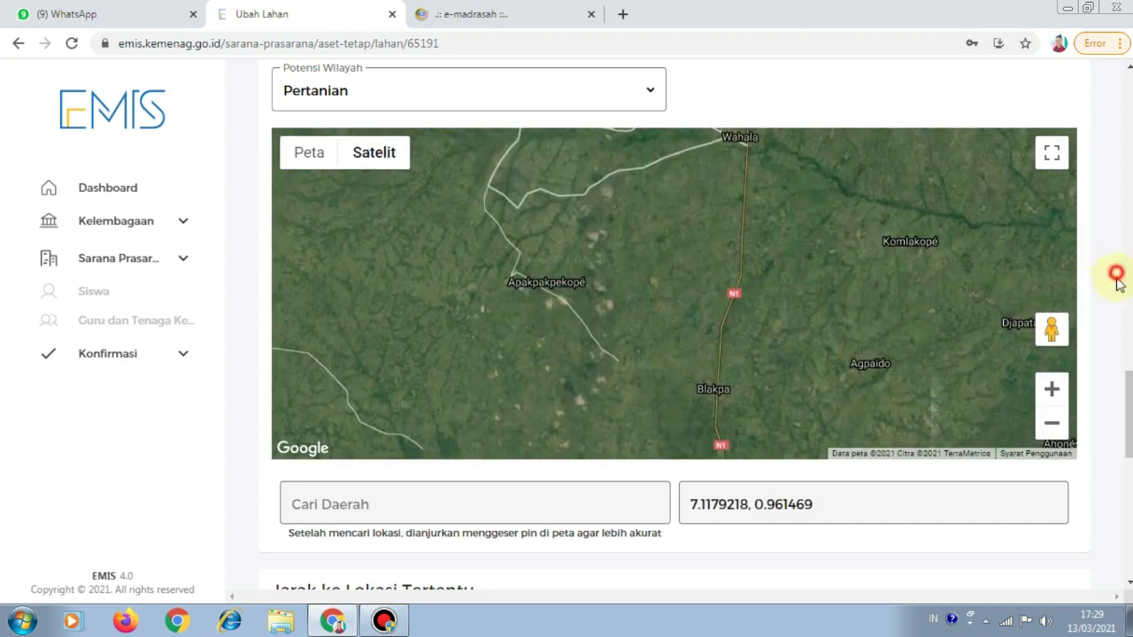
scroll(1115, 279, "down", 3)
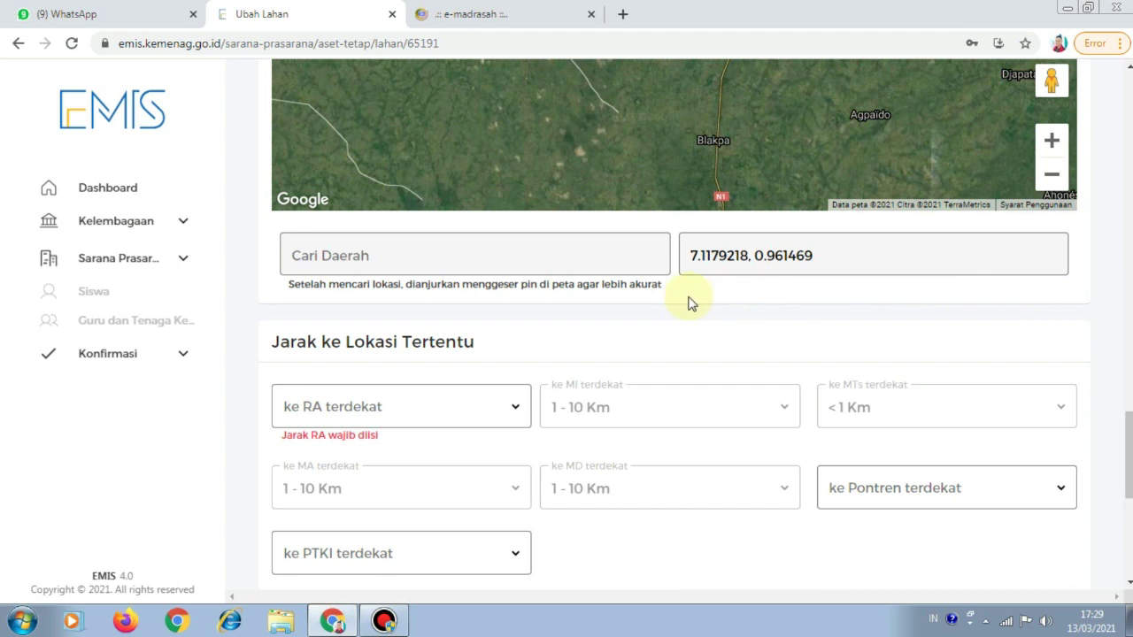
Search 'google maps' in a new tab and open the Google Maps website
left_click(622, 14)
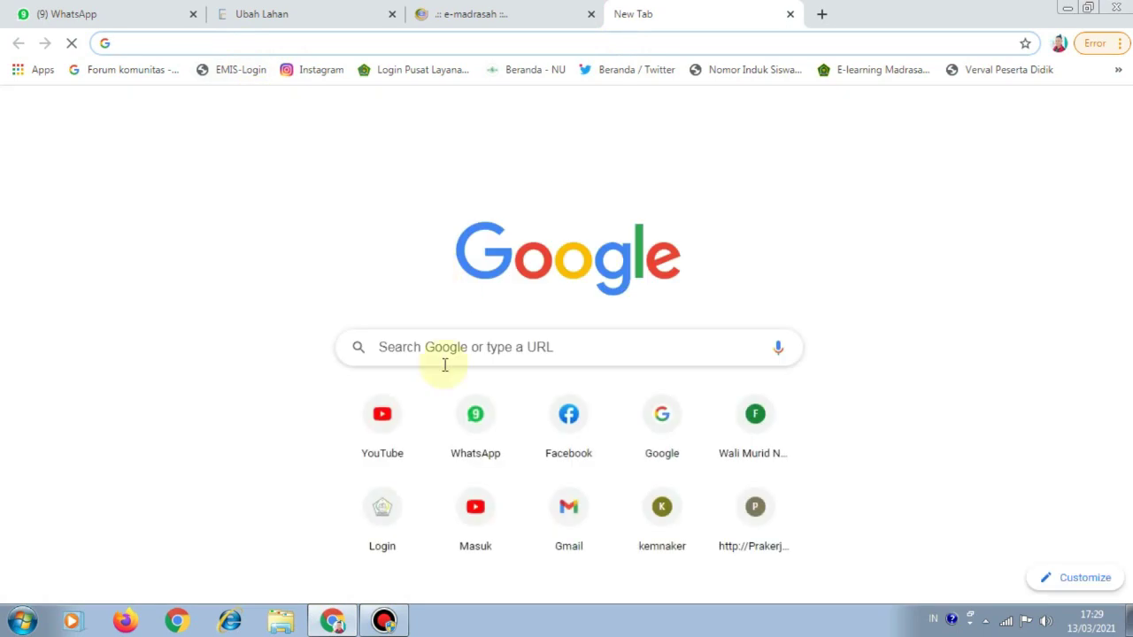
left_click(445, 354)
type("goo")
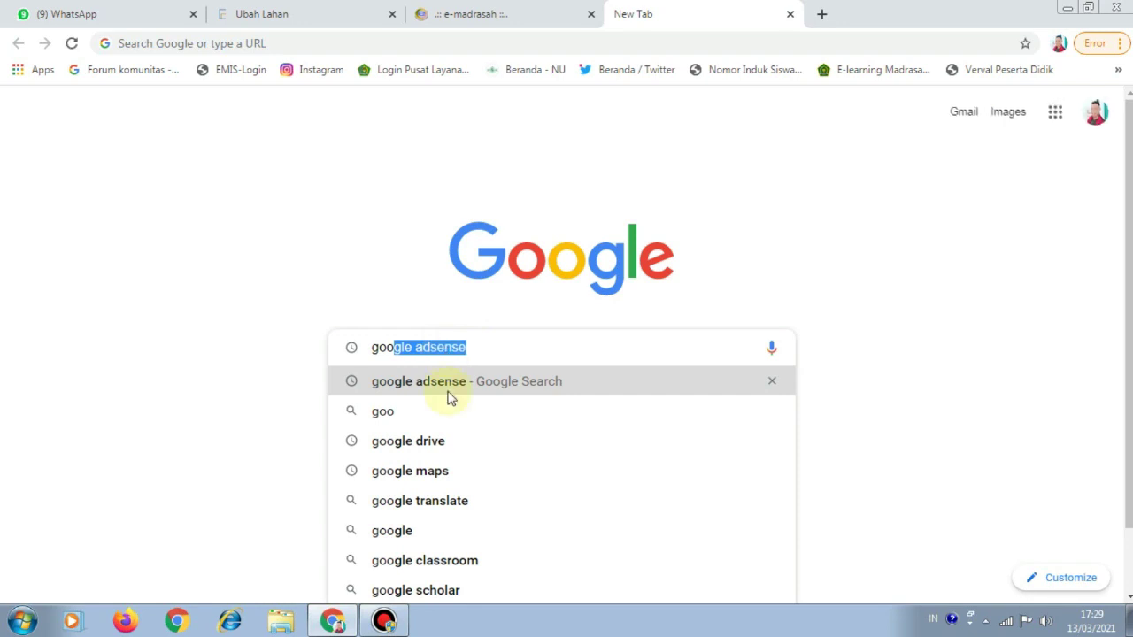
left_click(451, 478)
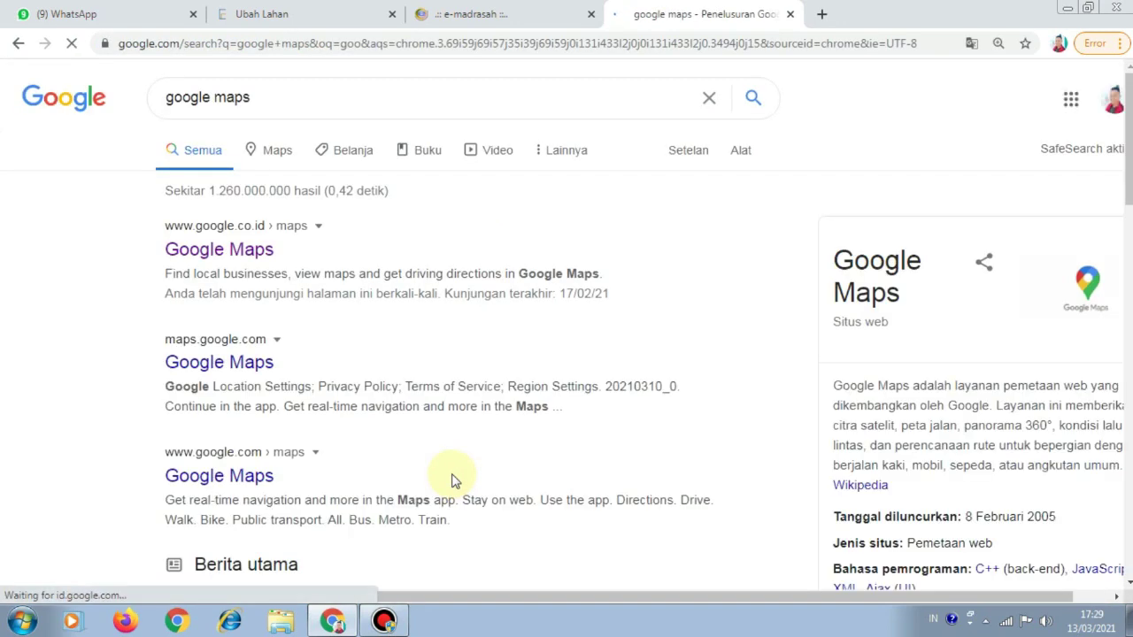
left_click(226, 250)
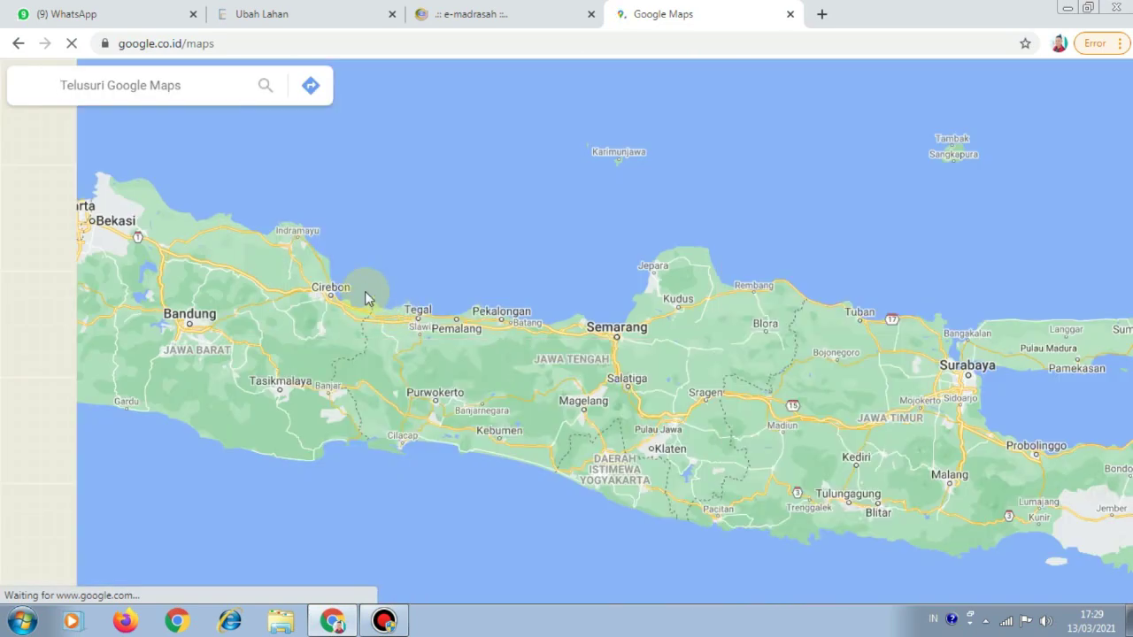
Zoom the map into central Java toward the Purwodadi area below Djambon
double_click(428, 480)
double_click(741, 355)
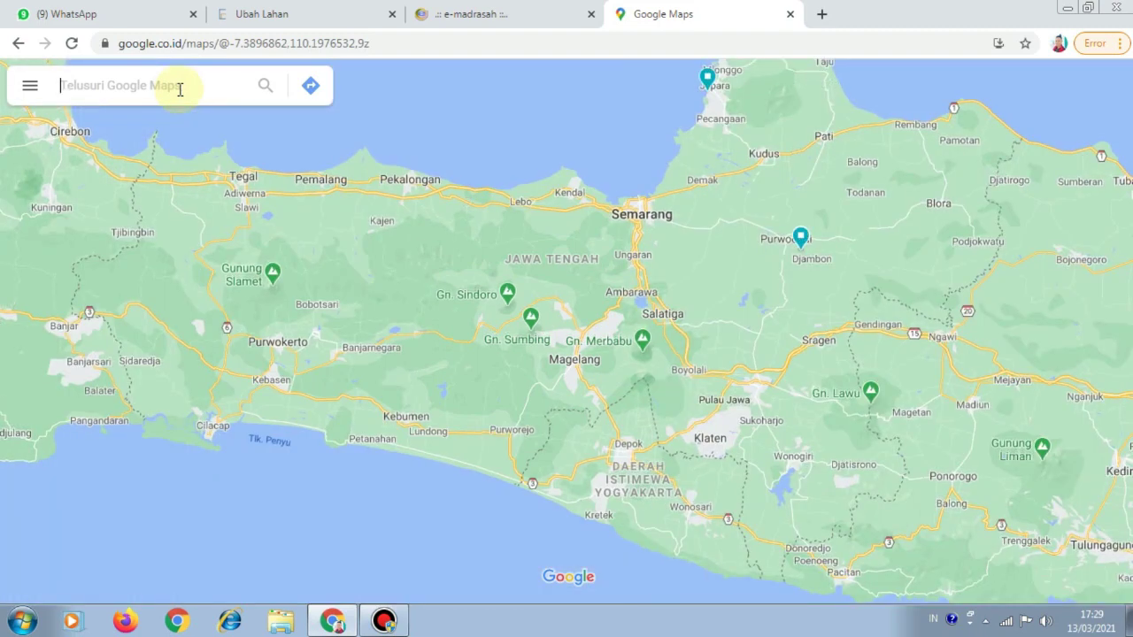
scroll(810, 471, "up", 5)
left_click_drag(715, 416, 645, 505)
left_click_drag(549, 328, 622, 470)
left_click_drag(580, 296, 602, 336)
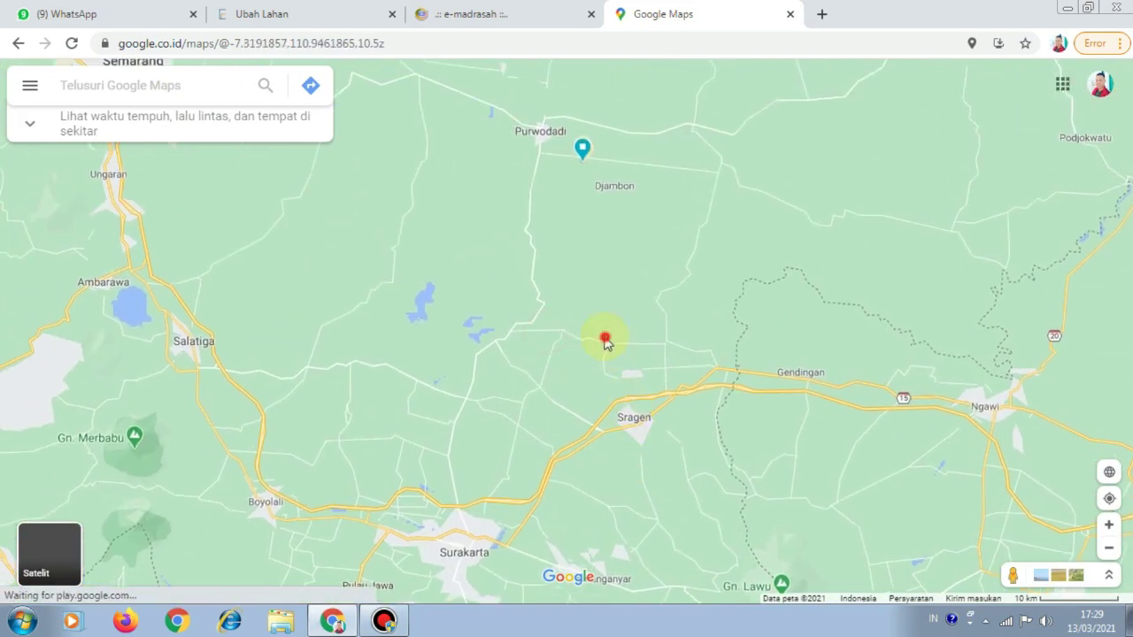
scroll(625, 379, "up", 2)
left_click_drag(593, 289, 594, 411)
left_click_drag(585, 361, 582, 540)
scroll(562, 227, "up", 5)
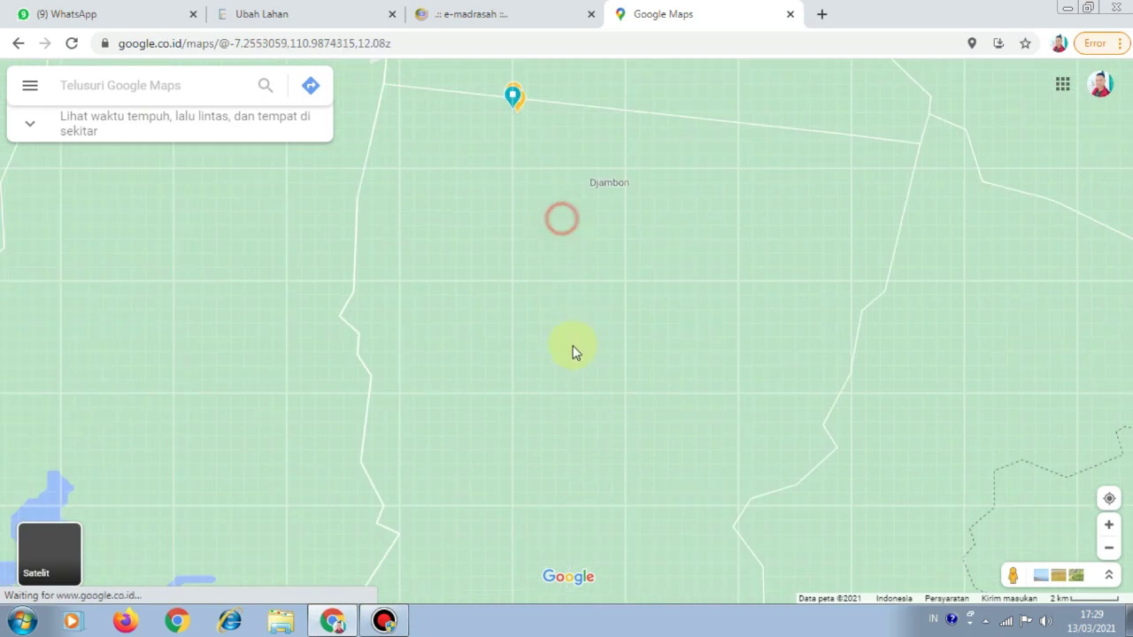
scroll(585, 267, "up", 2)
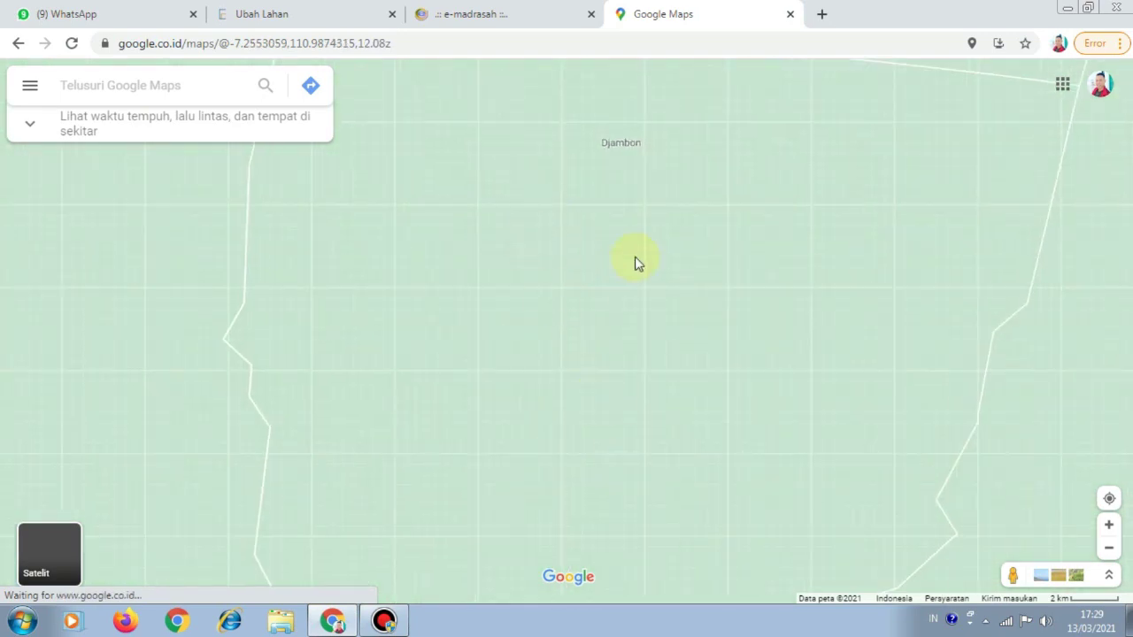
scroll(637, 263, "up", 2)
scroll(685, 291, "up", 1)
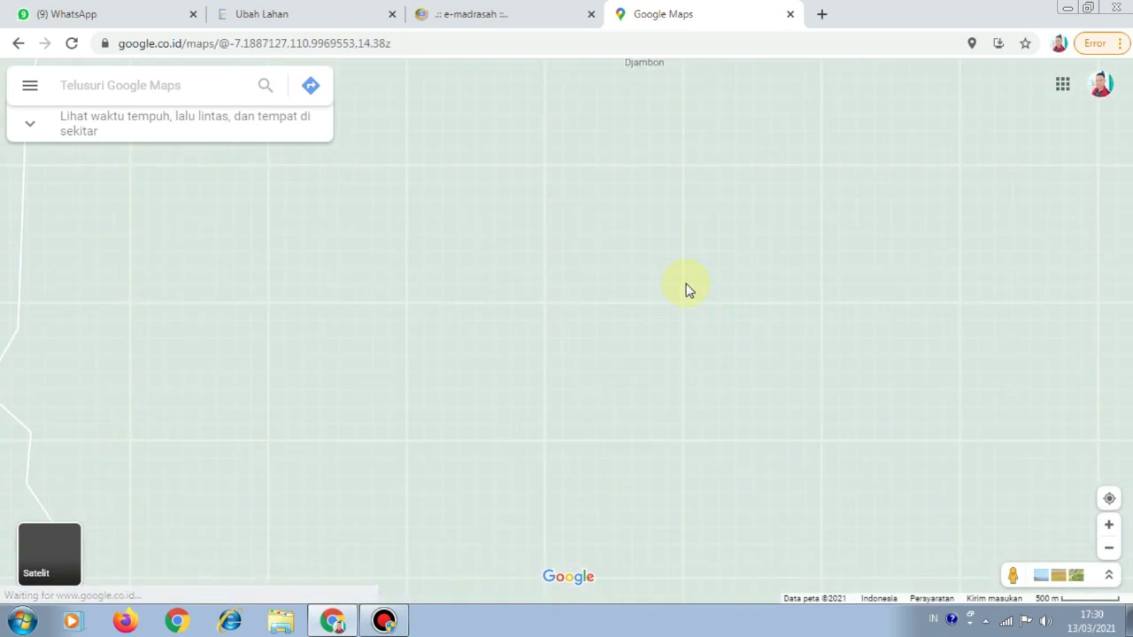
scroll(691, 289, "down", 3)
scroll(687, 301, "up", 1)
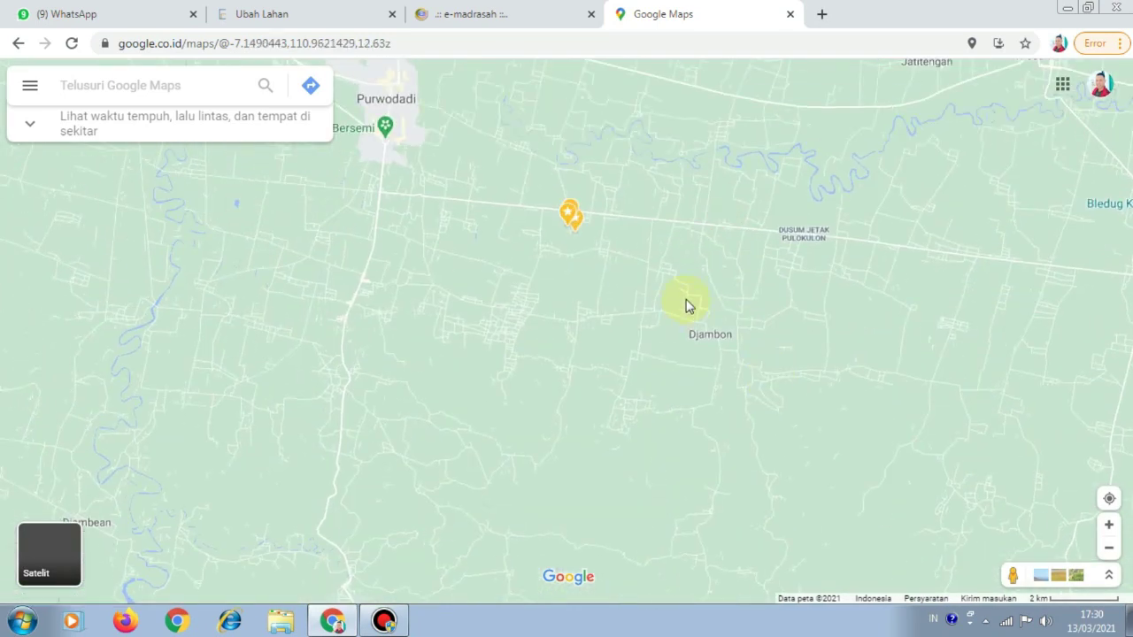
scroll(689, 305, "up", 3)
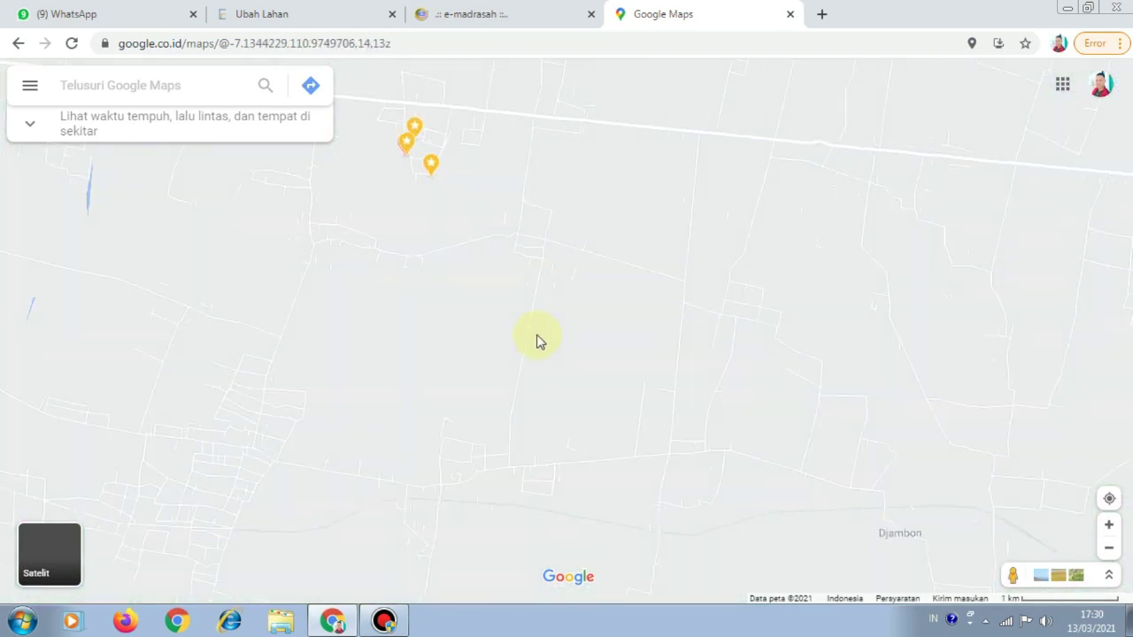
scroll(468, 261, "up", 2)
Centre on Jl. Koripan and open Madrasah Ibtidaiyah Miftahul Huda's place details
left_click_drag(468, 260, 620, 430)
scroll(620, 428, "up", 3)
scroll(619, 428, "up", 2)
left_click_drag(473, 290, 627, 405)
scroll(620, 393, "up", 2)
left_click_drag(518, 302, 626, 470)
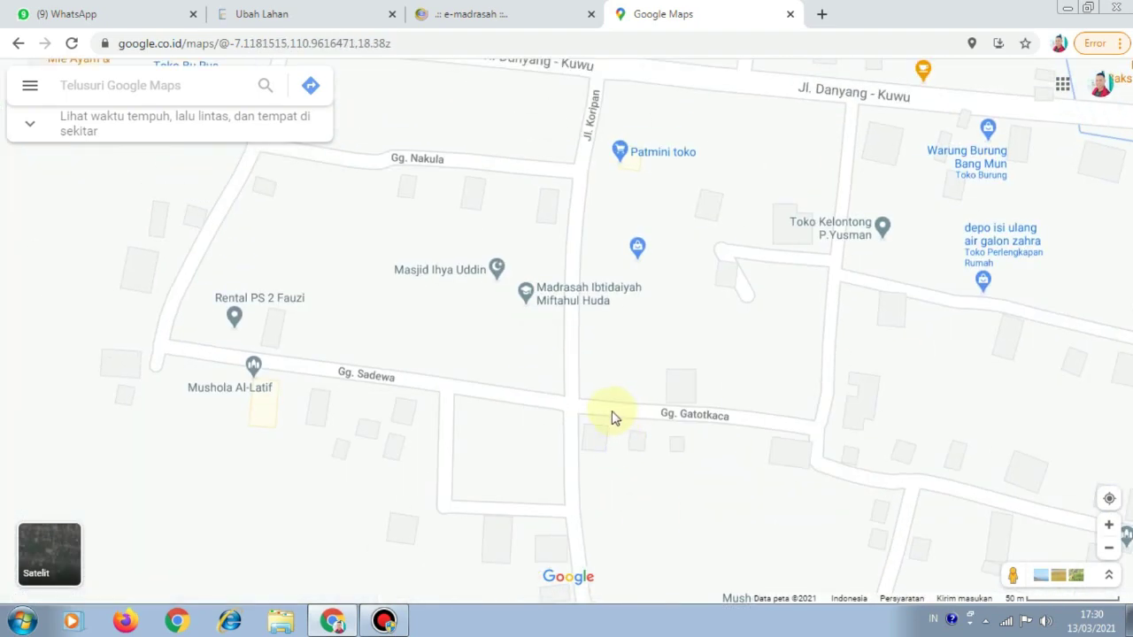
scroll(613, 416, "up", 2)
left_click_drag(519, 299, 526, 367)
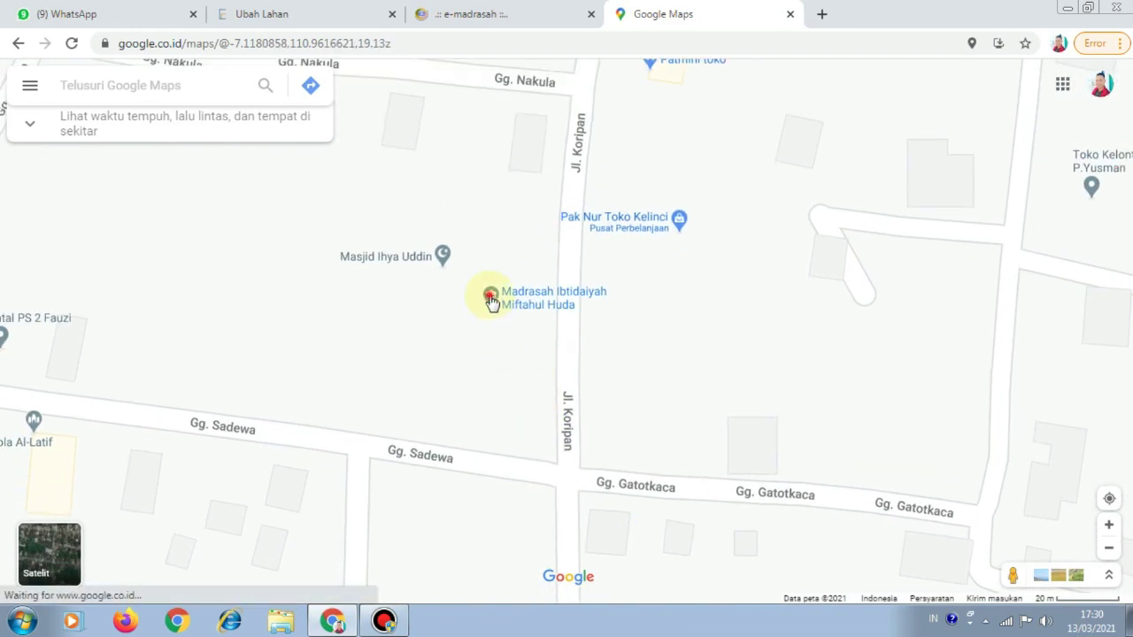
left_click(491, 296)
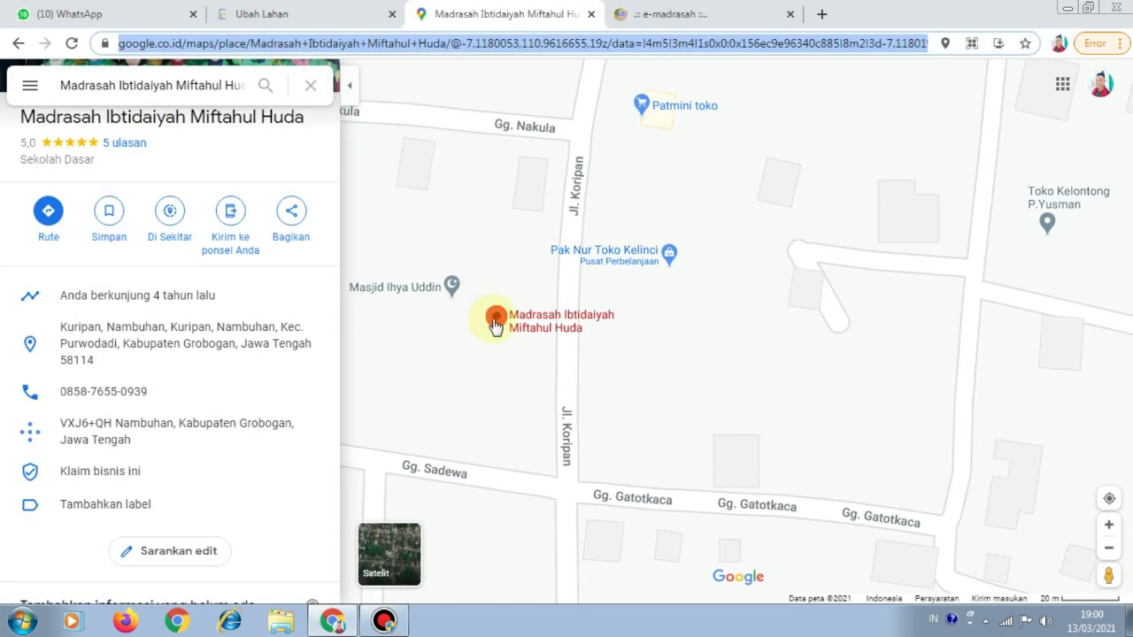
Copy the madrasah pin's coordinates -7.11796, 110.96142 from its context menu
right_click(495, 326)
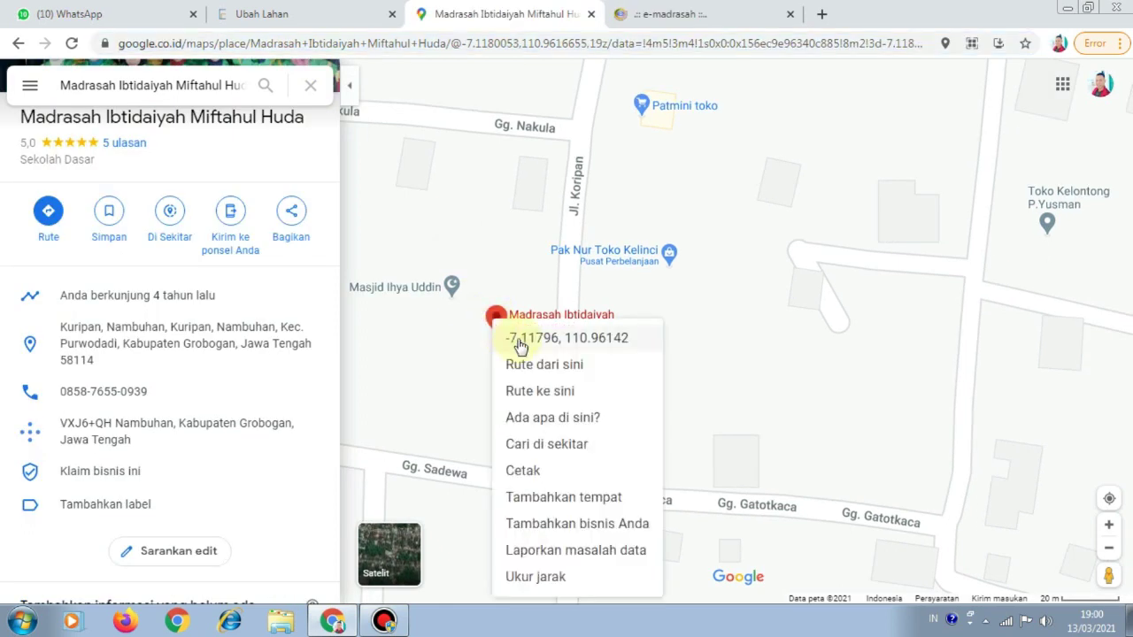
left_click(518, 344)
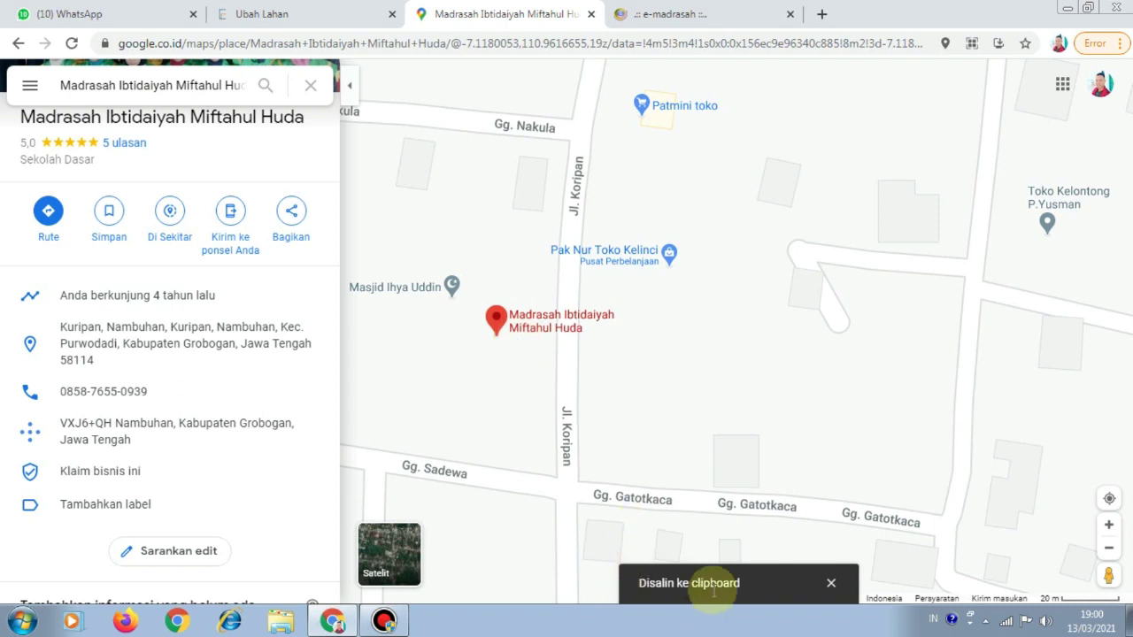
left_click(272, 14)
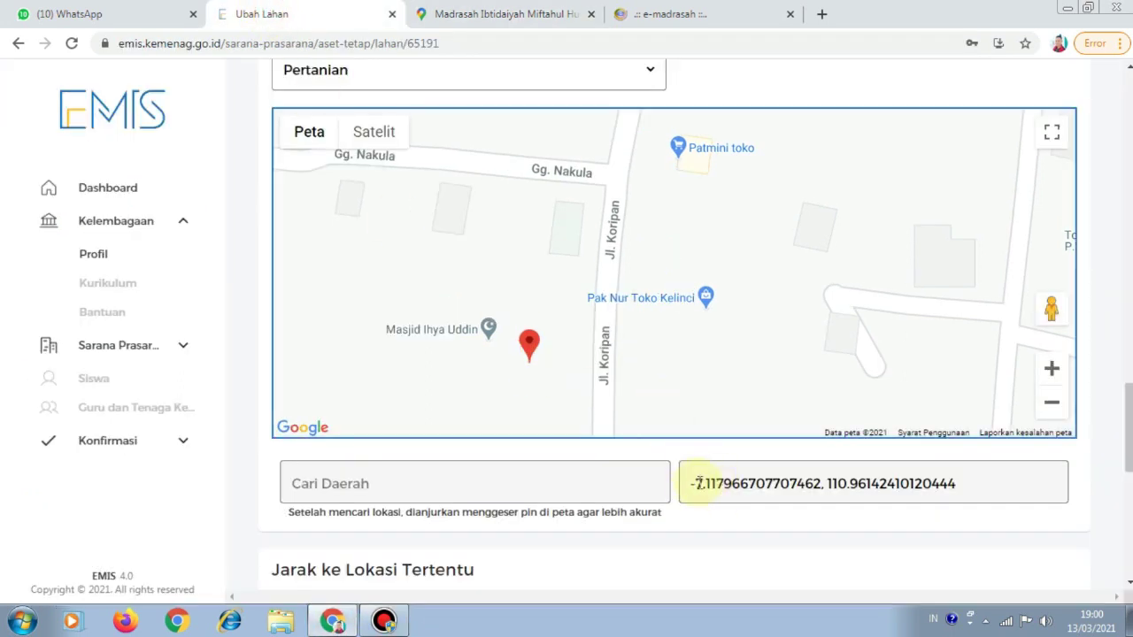
Replace the land's coordinates with -7.11796, 110.96142 and check the pin beside Masjid Ihya Uddin
left_click_drag(972, 490, 706, 512)
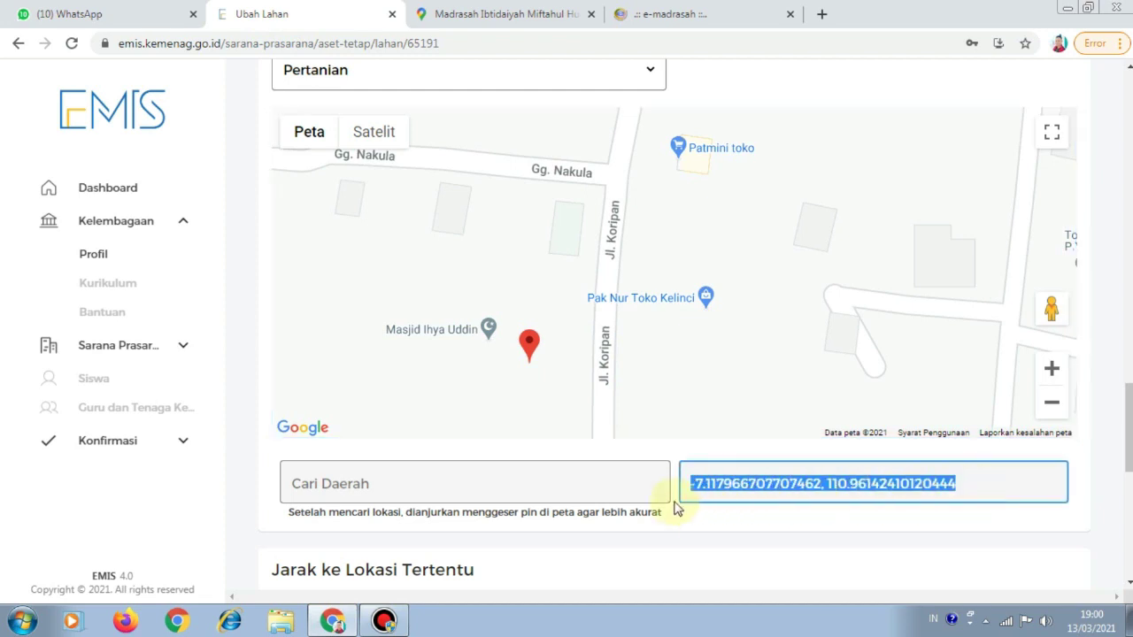
type("-7.1179640461699165, 110.96141873678675")
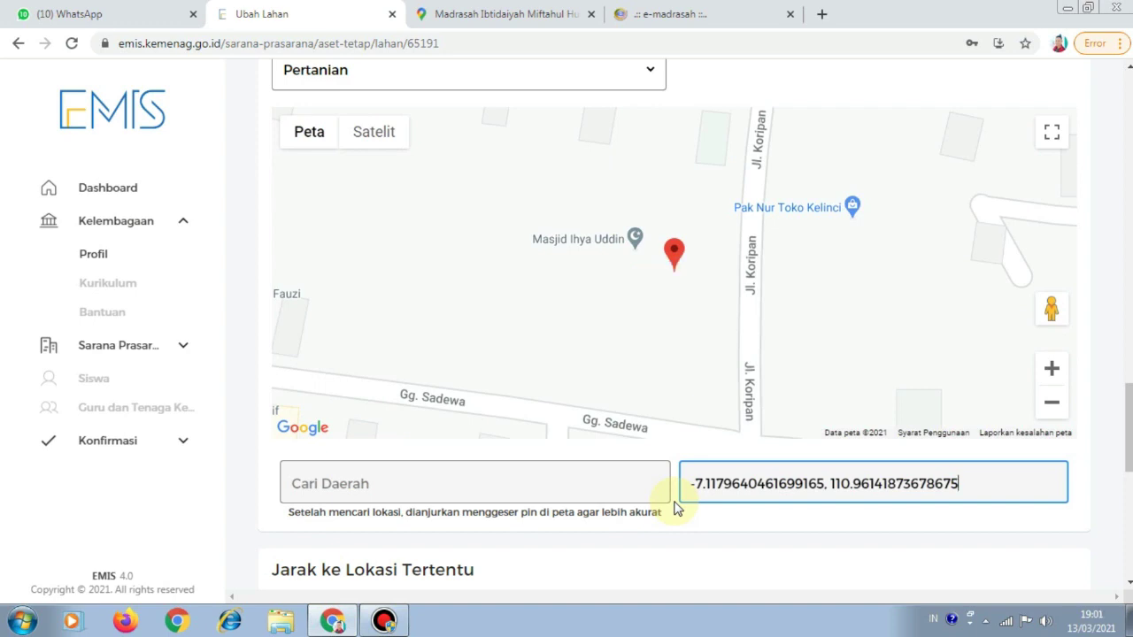
scroll(712, 277, "up", 5)
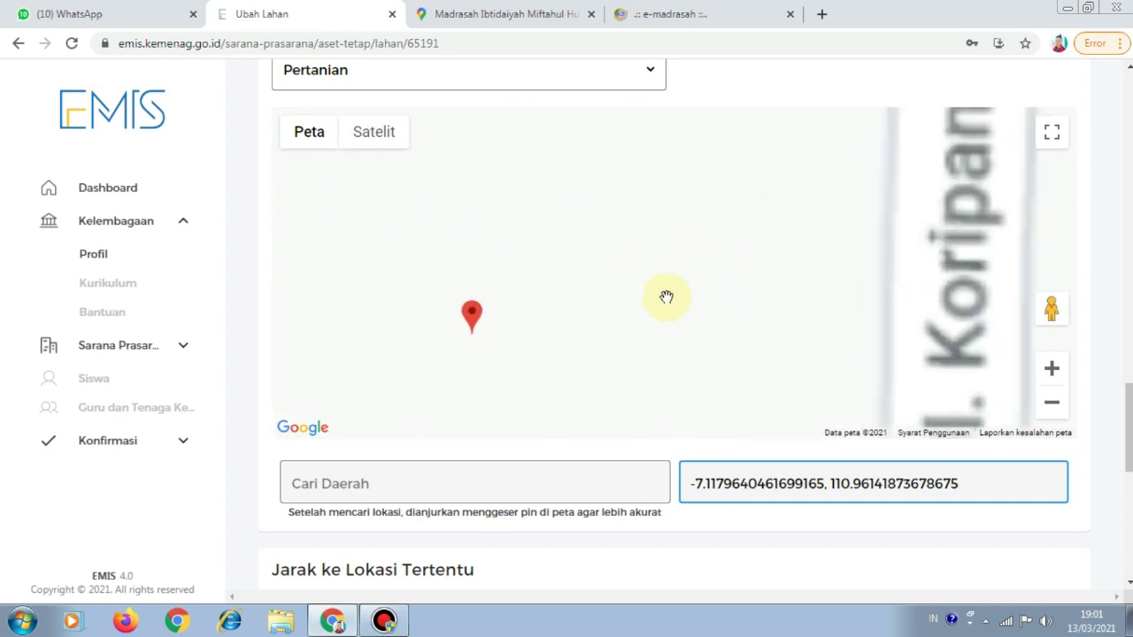
scroll(703, 346, "down", 3)
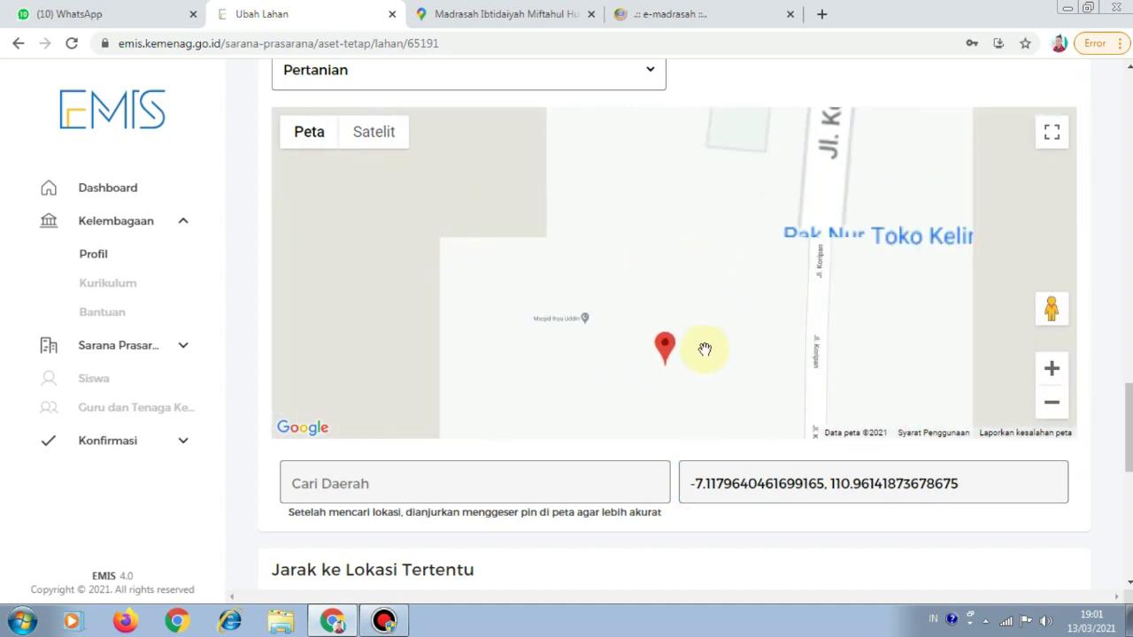
left_click_drag(706, 346, 746, 354)
scroll(743, 355, "down", 2)
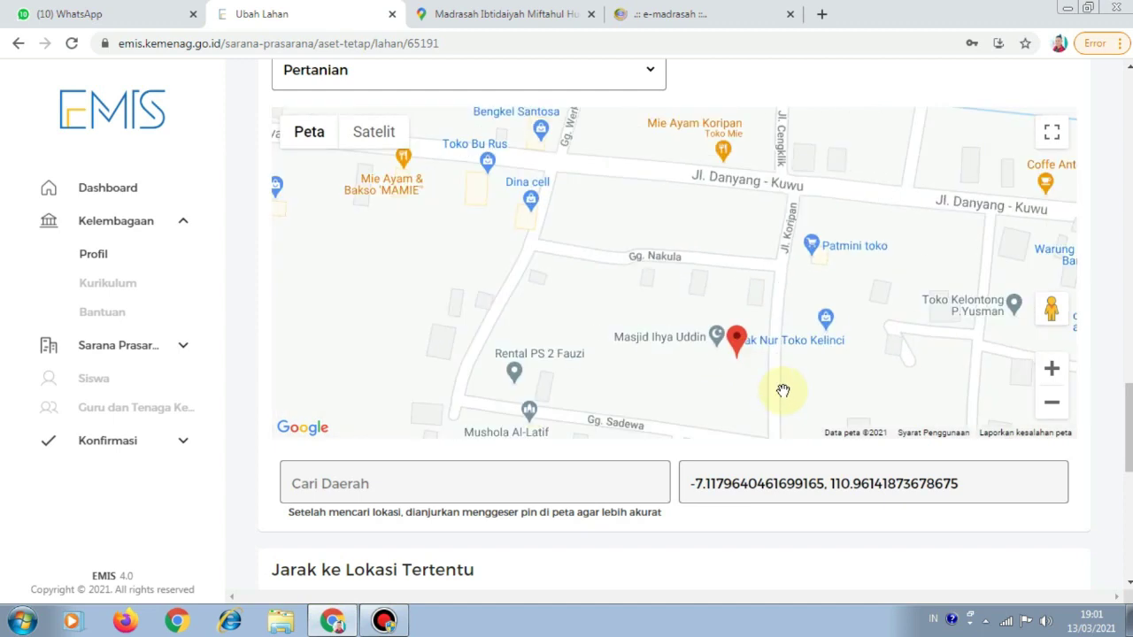
left_click(553, 481)
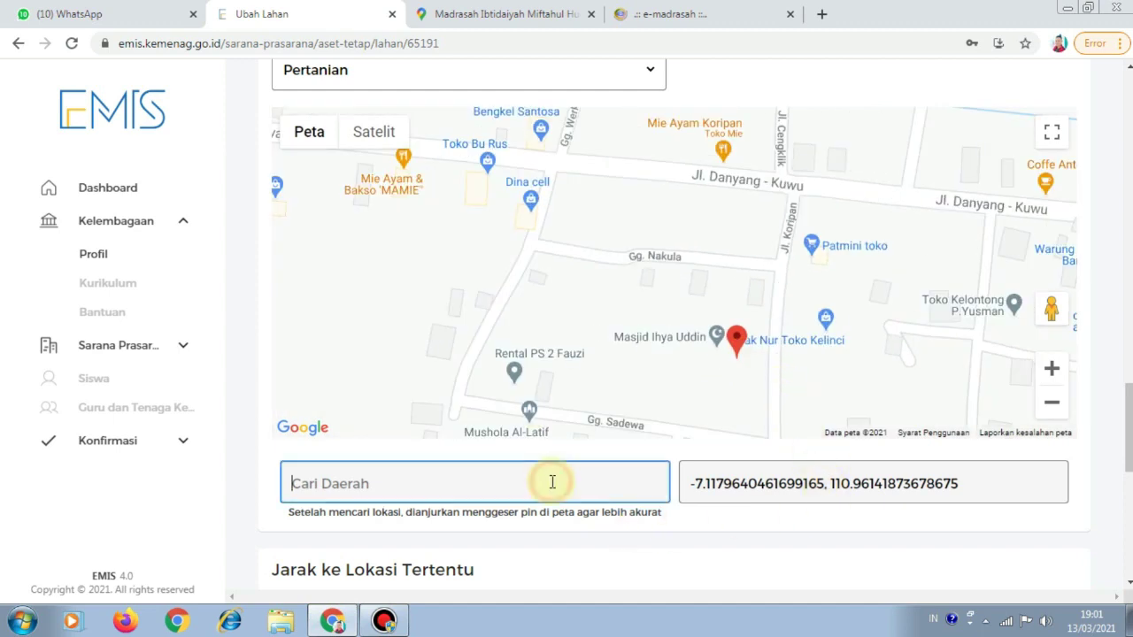
Paste the madrasah's address from Google Maps into Cari Daerah and review the form
left_click(514, 15)
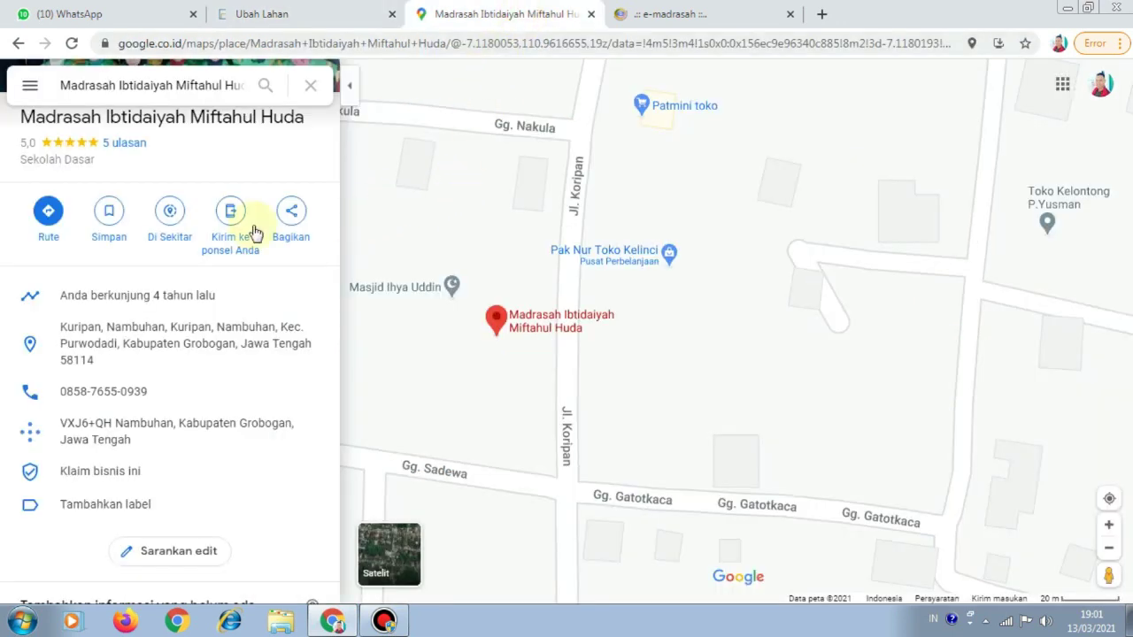
left_click(313, 352)
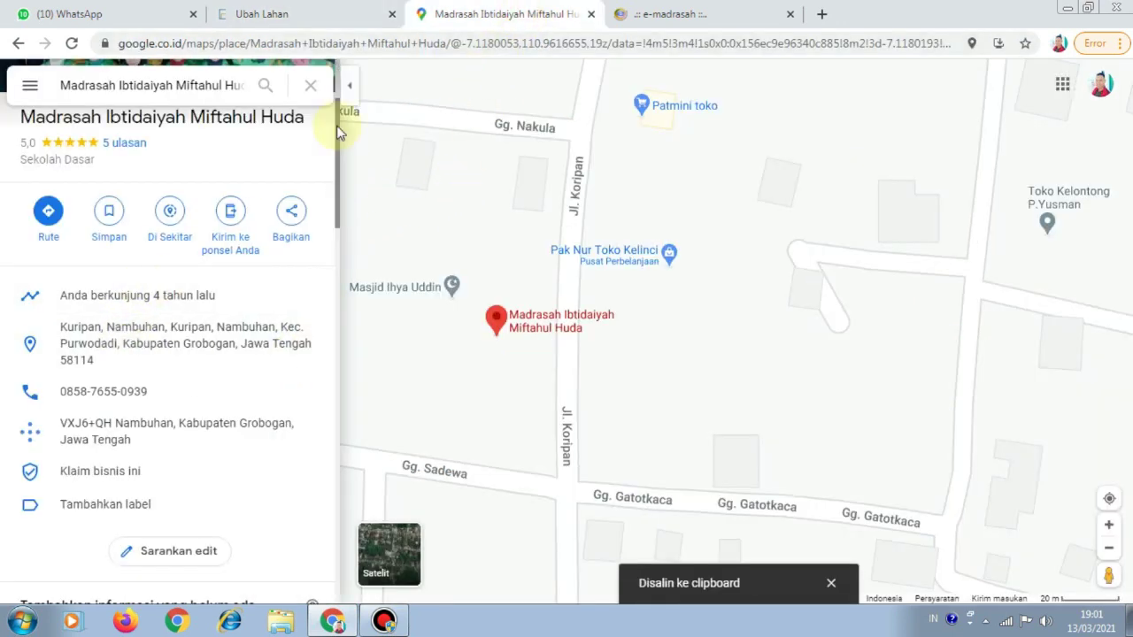
left_click(326, 16)
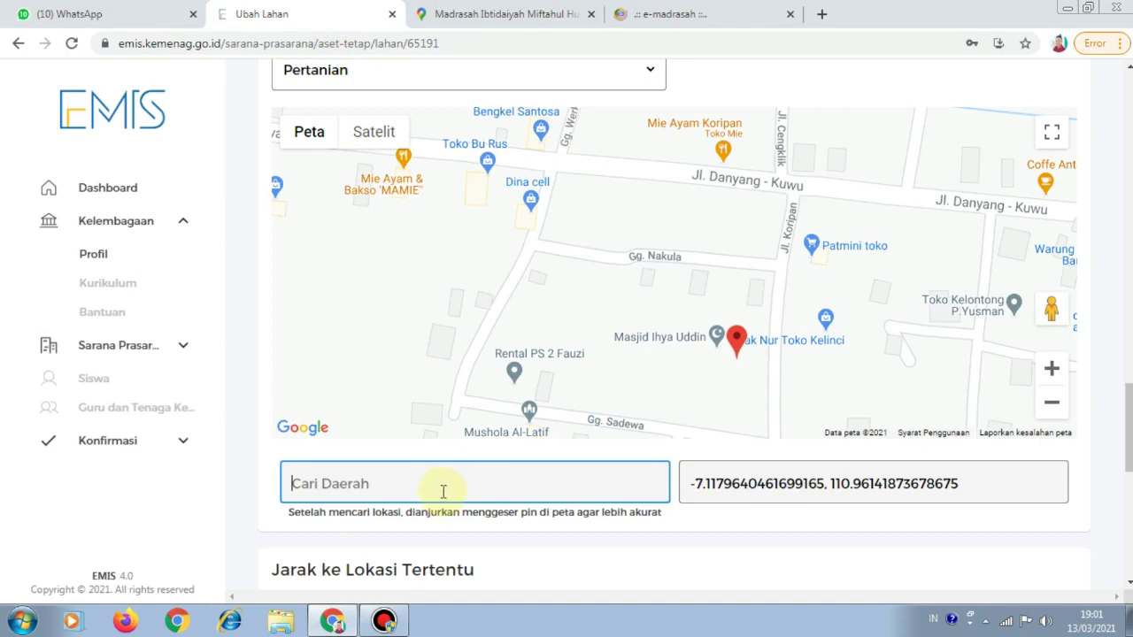
key("ctrl+v")
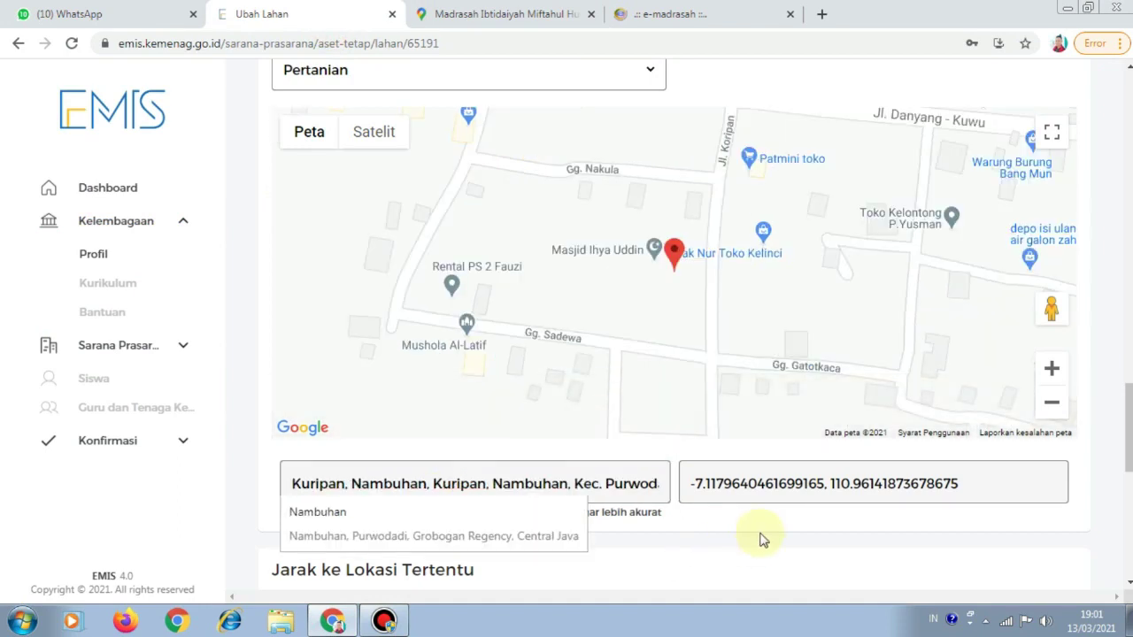
scroll(779, 538, "down", 3)
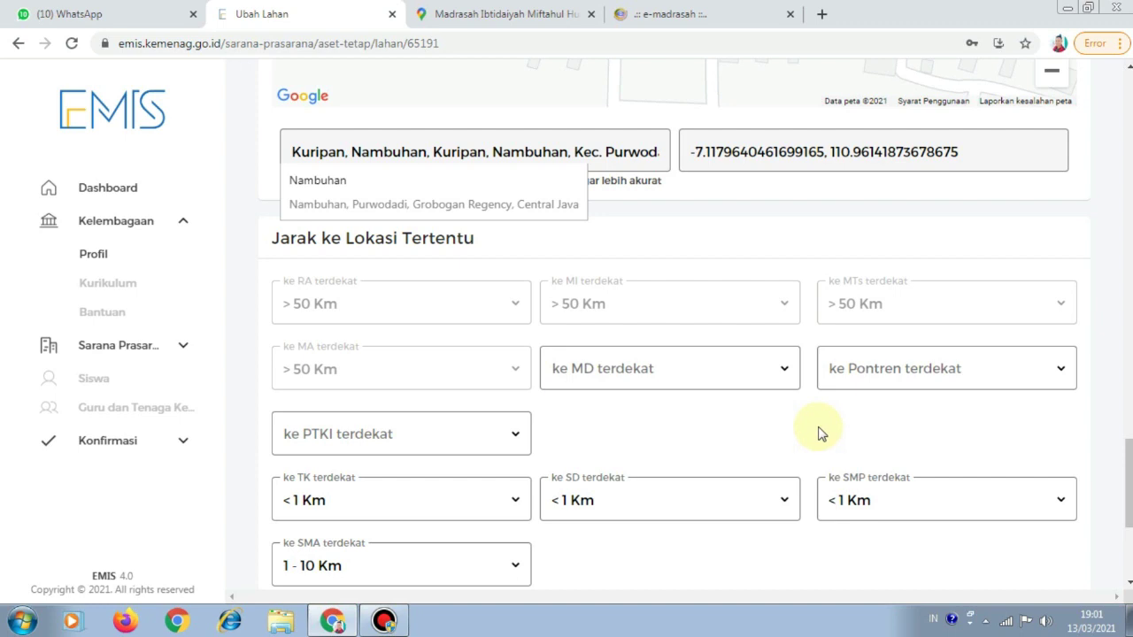
scroll(819, 432, "down", 3)
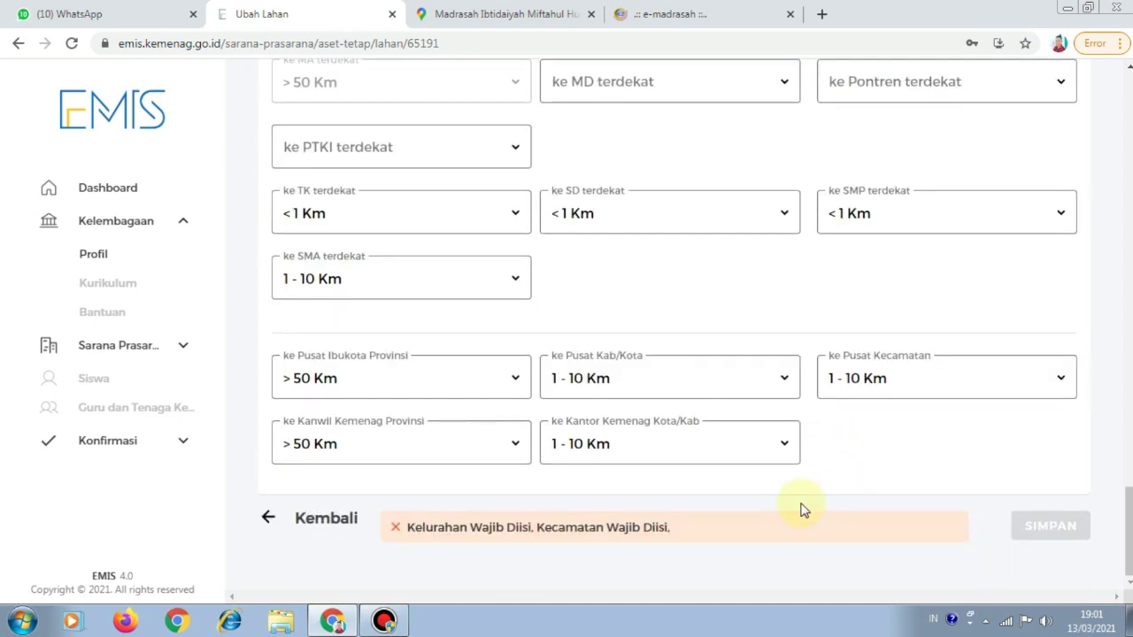
scroll(809, 470, "up", 10)
scroll(806, 433, "up", 2)
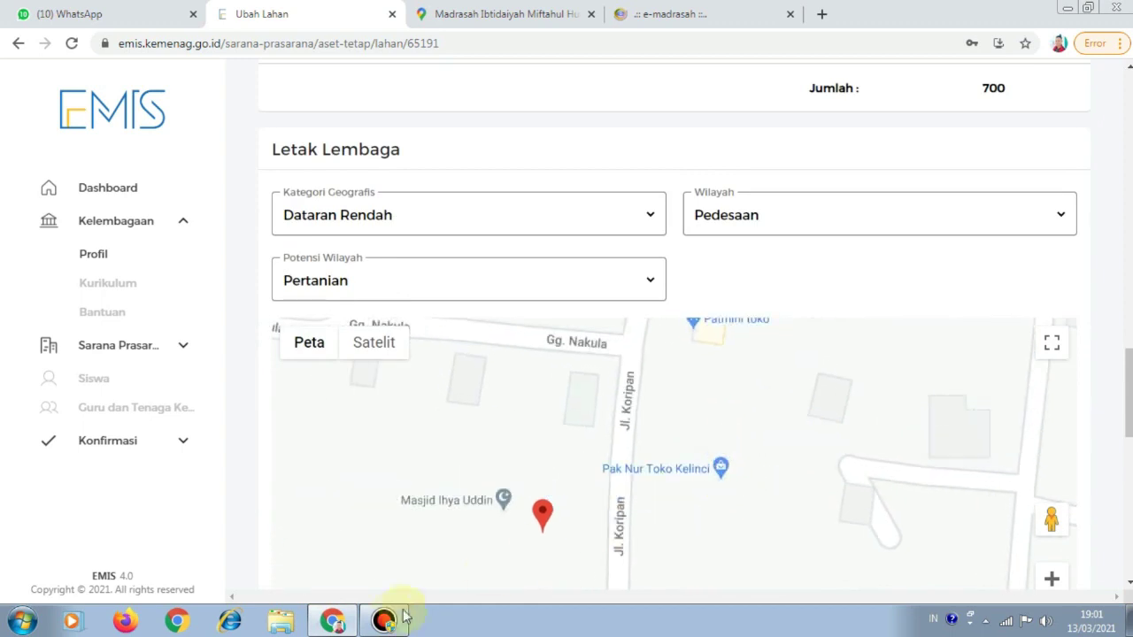
scroll(799, 502, "down", 10)
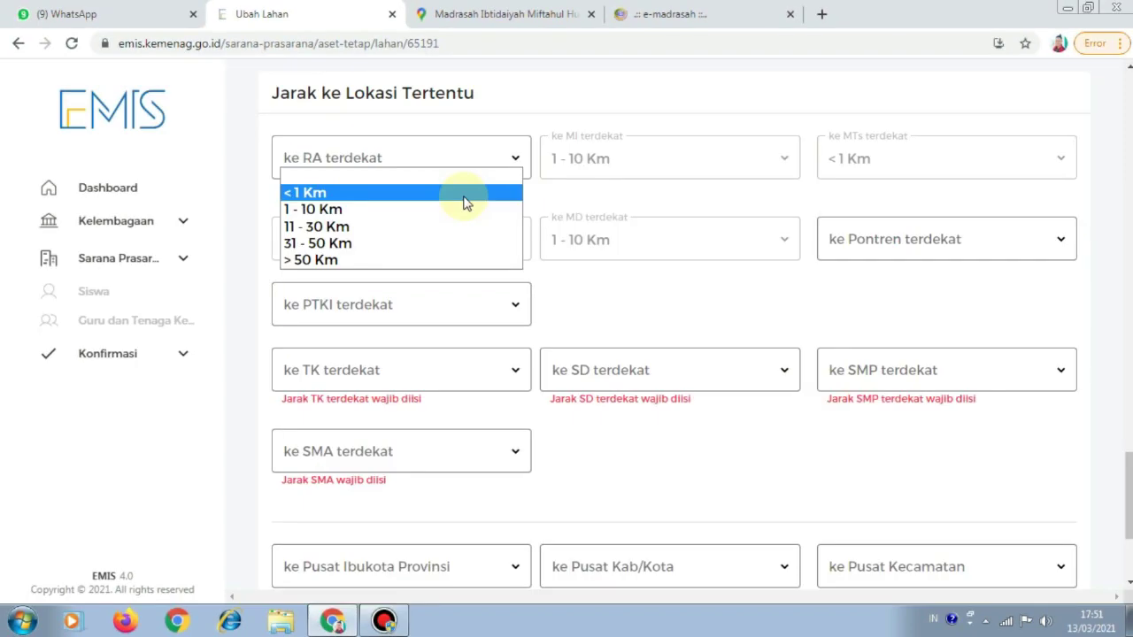
Set the nearest RA distance to <1 Km and PTKI to 1 - 10 Km, checking the old site
left_click(464, 195)
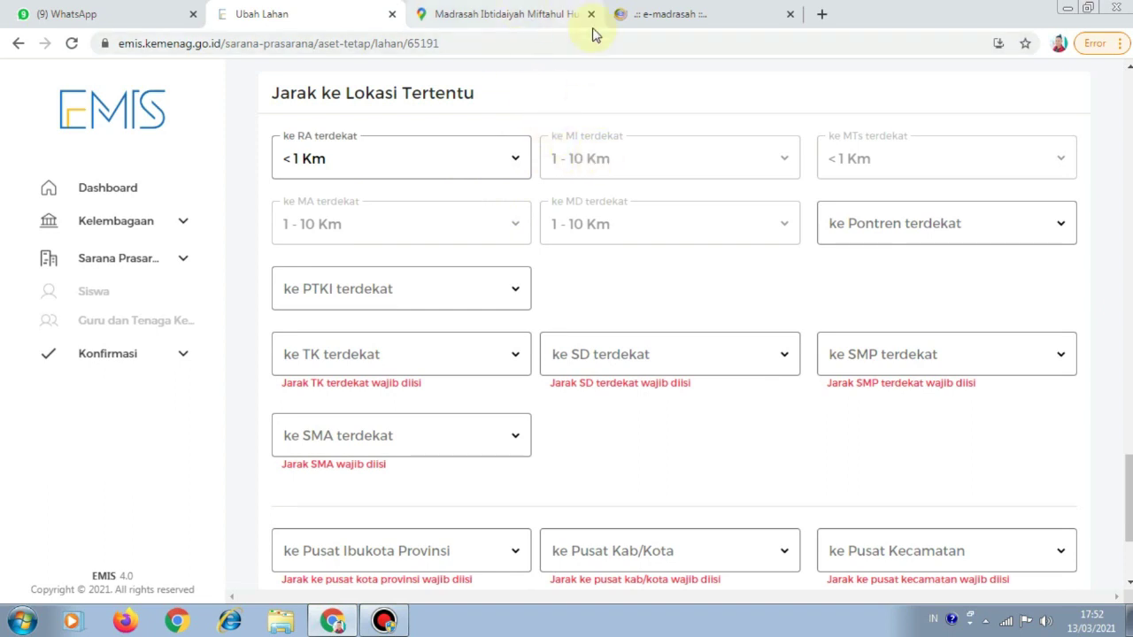
left_click(652, 14)
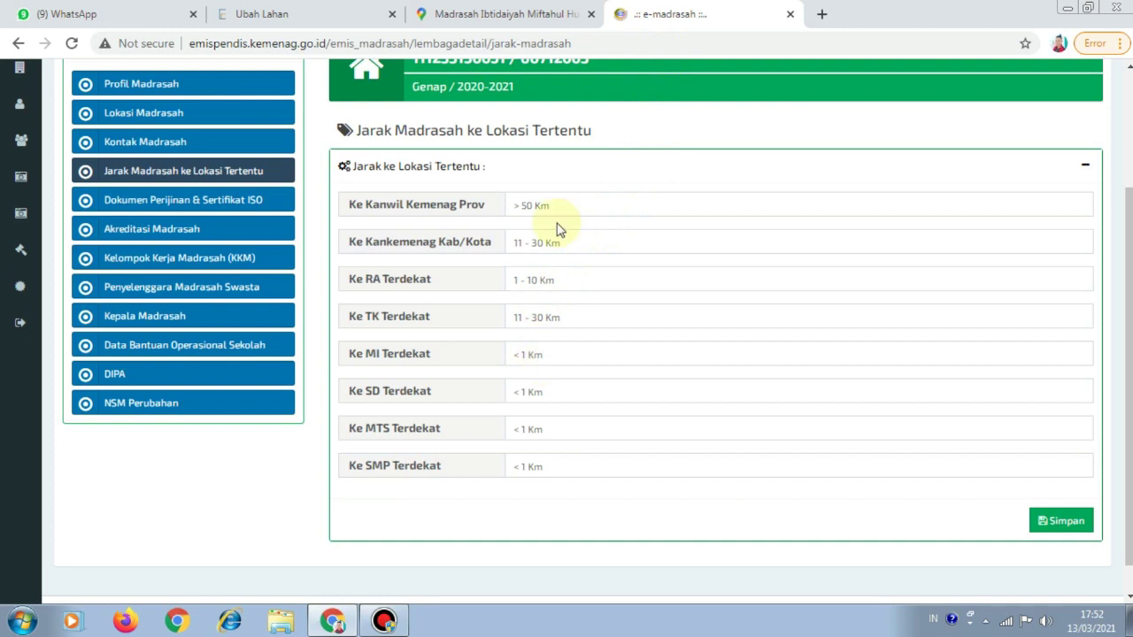
left_click(257, 14)
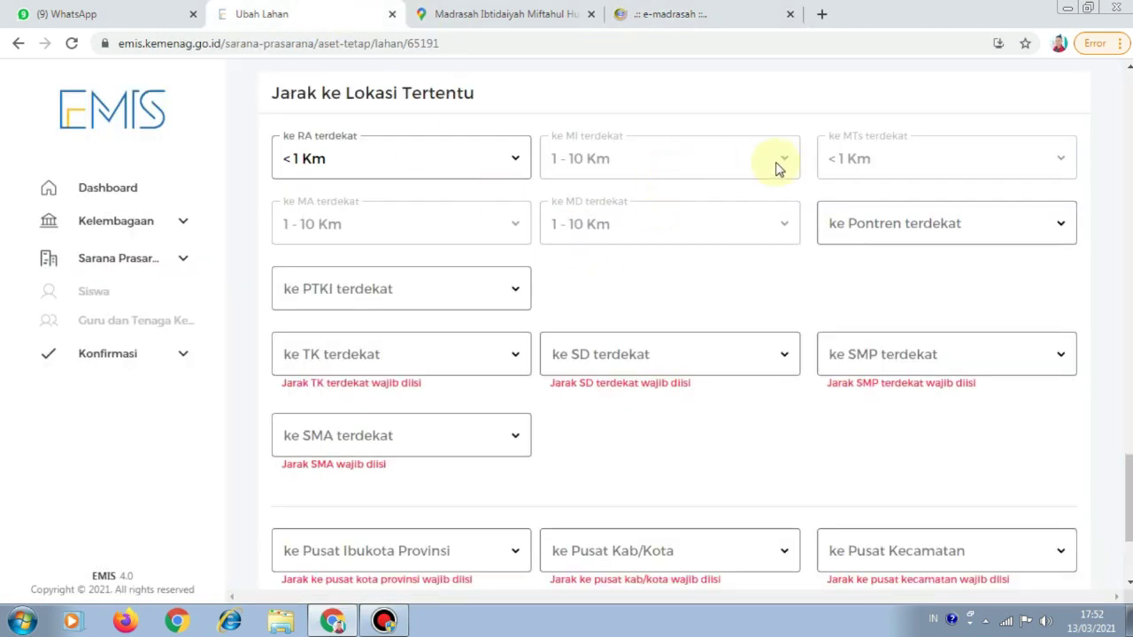
left_click(691, 166)
left_click(515, 224)
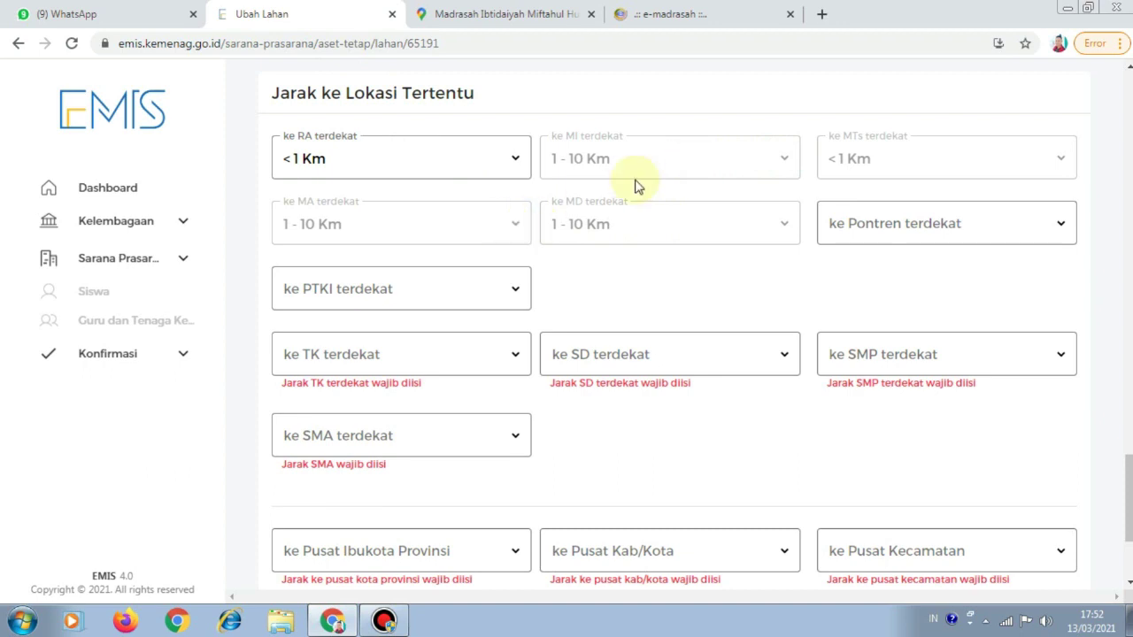
left_click(667, 162)
left_click(632, 222)
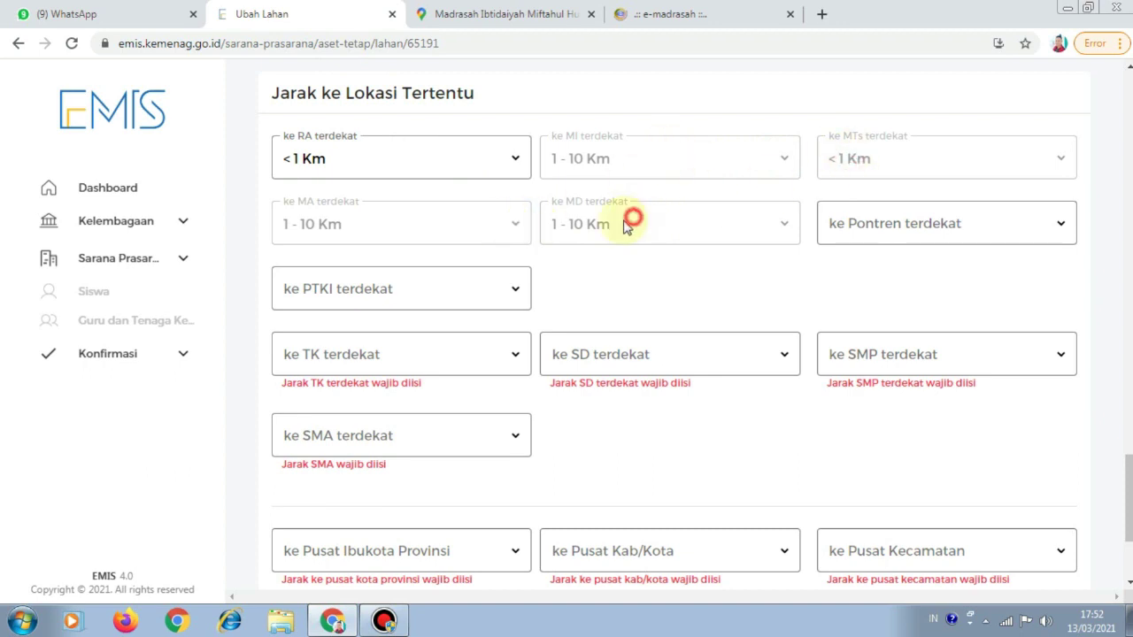
left_click(517, 294)
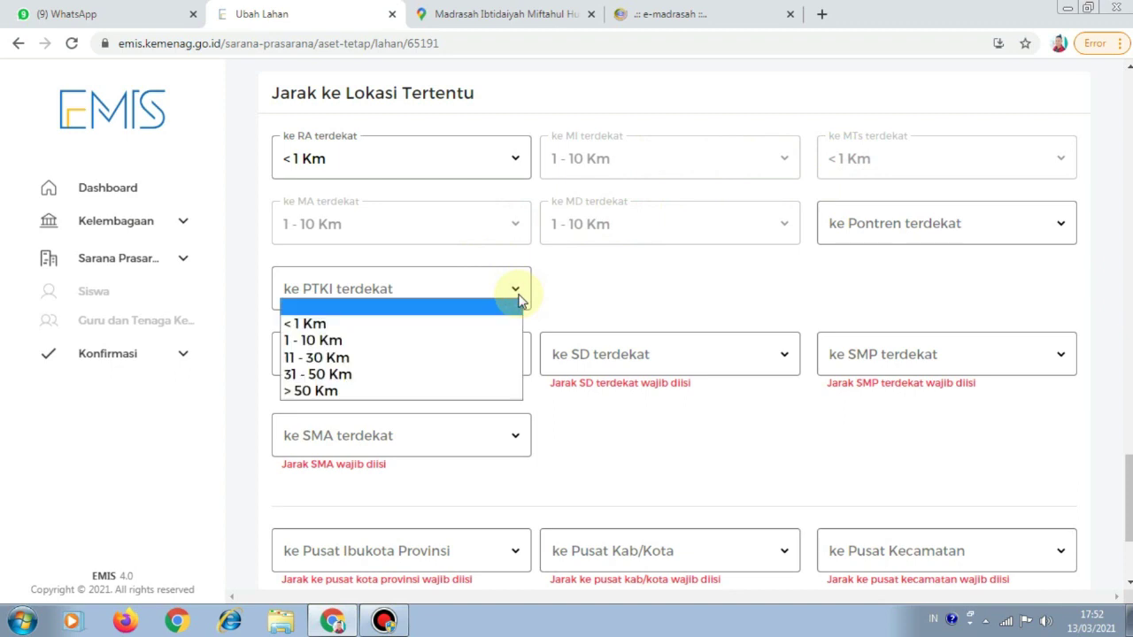
left_click(664, 14)
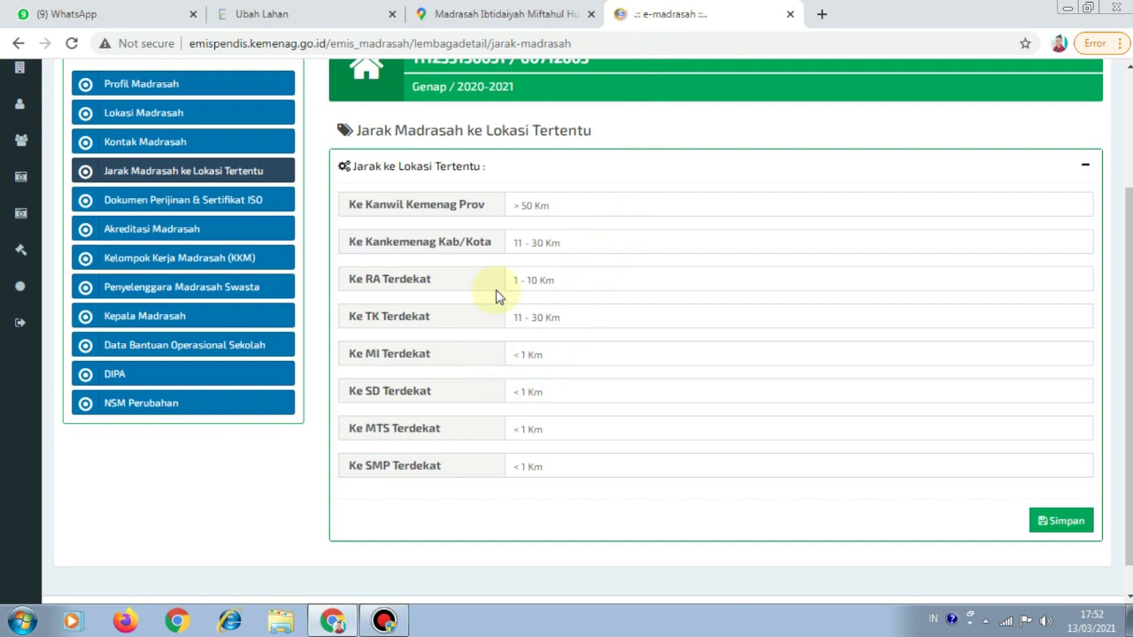
left_click(252, 13)
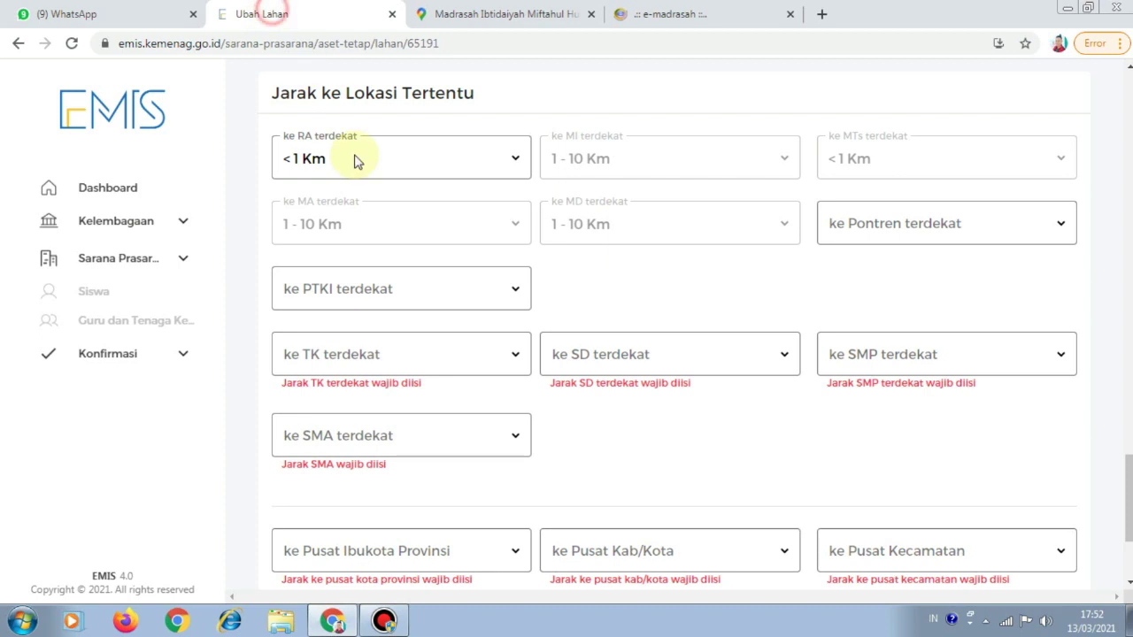
left_click(515, 292)
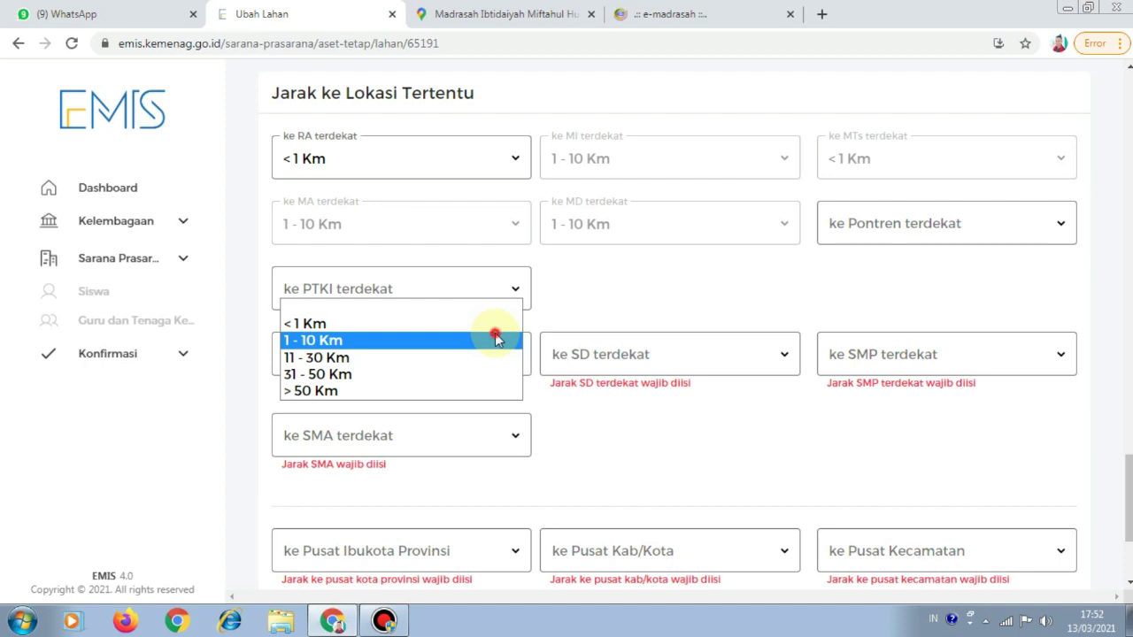
left_click(496, 339)
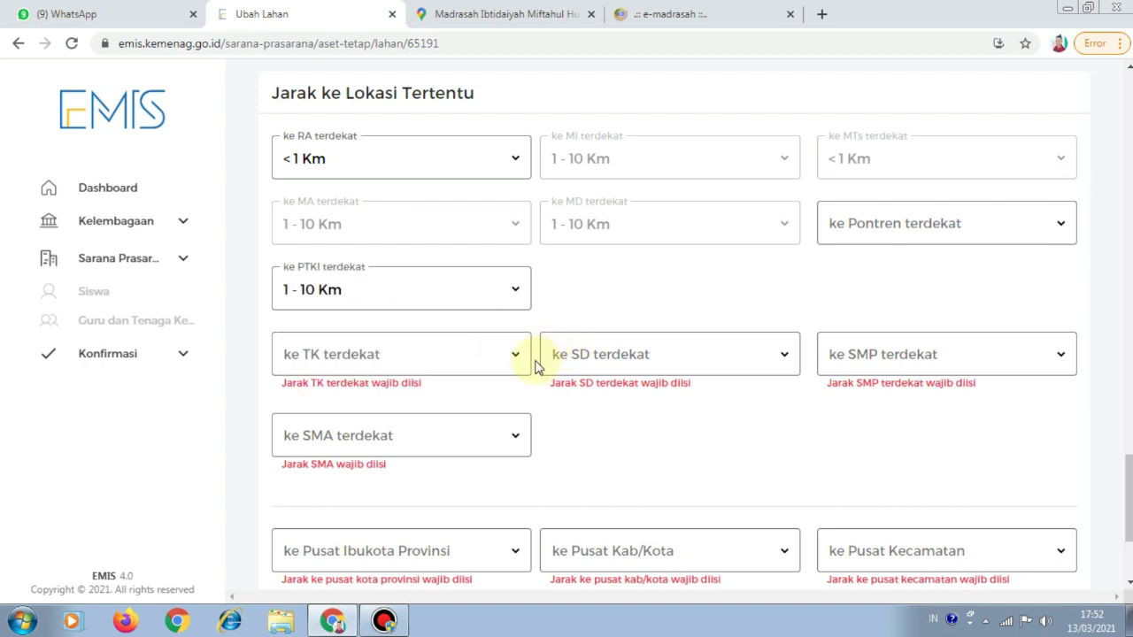
Set nearest TK and SD to <1 Km, and nearest SMP and SMA to 1 - 10 Km
left_click(516, 359)
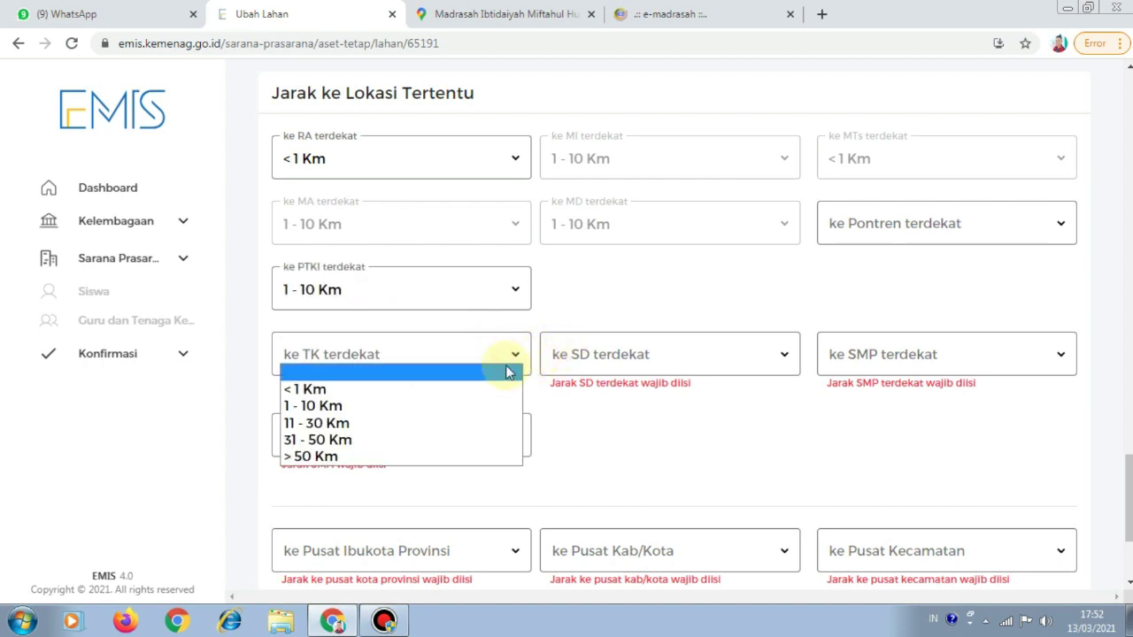
left_click(497, 385)
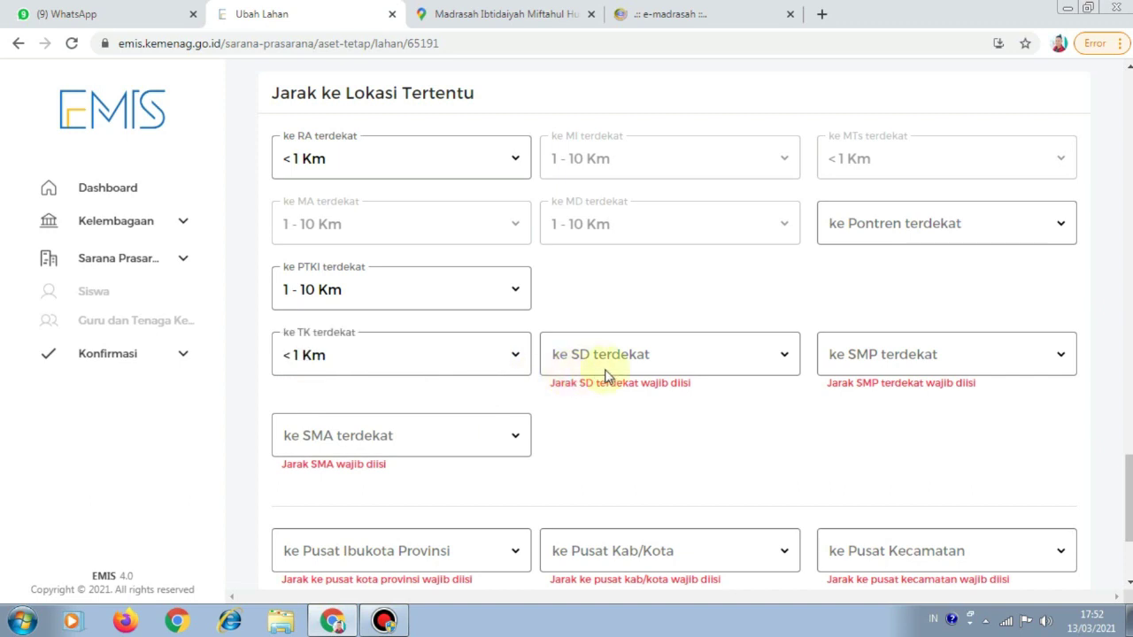
left_click(783, 355)
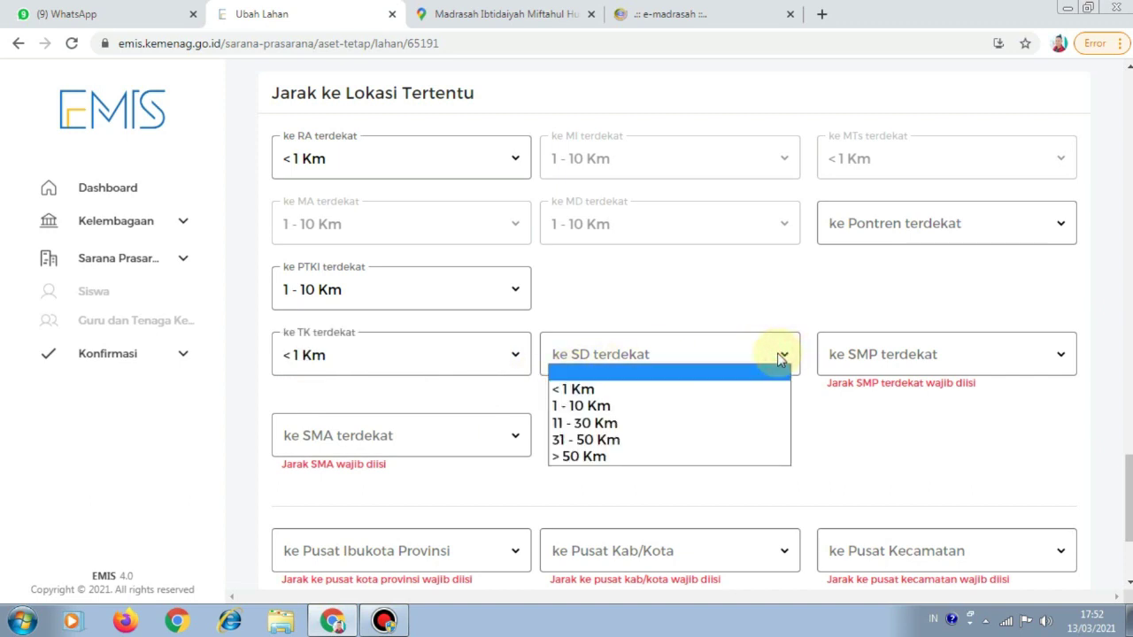
left_click(753, 382)
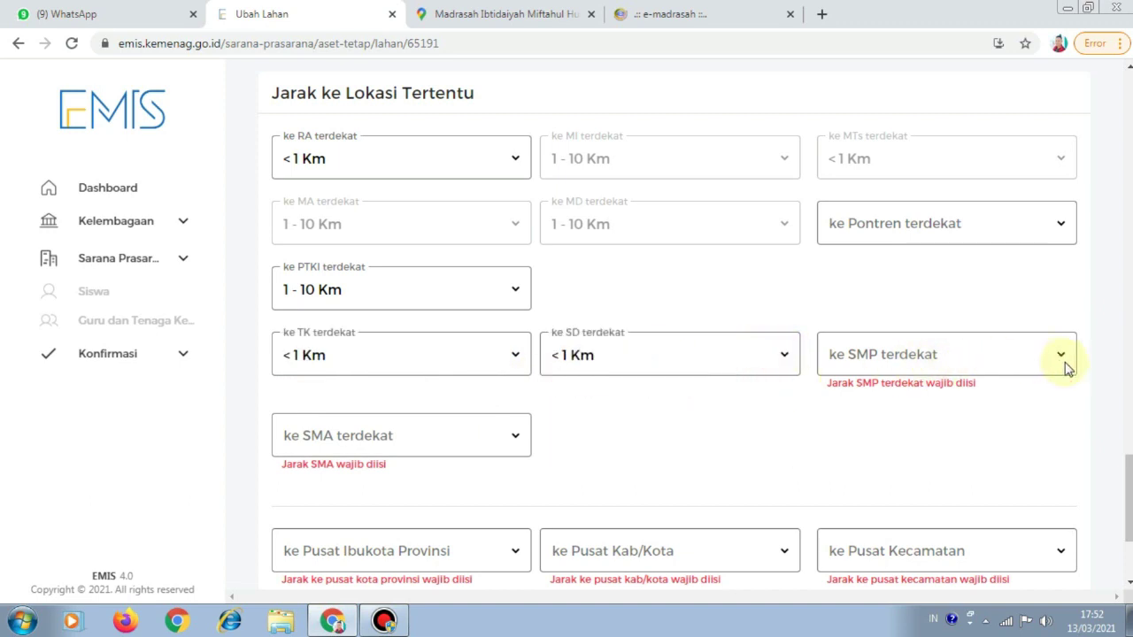
left_click(1066, 361)
left_click(1001, 388)
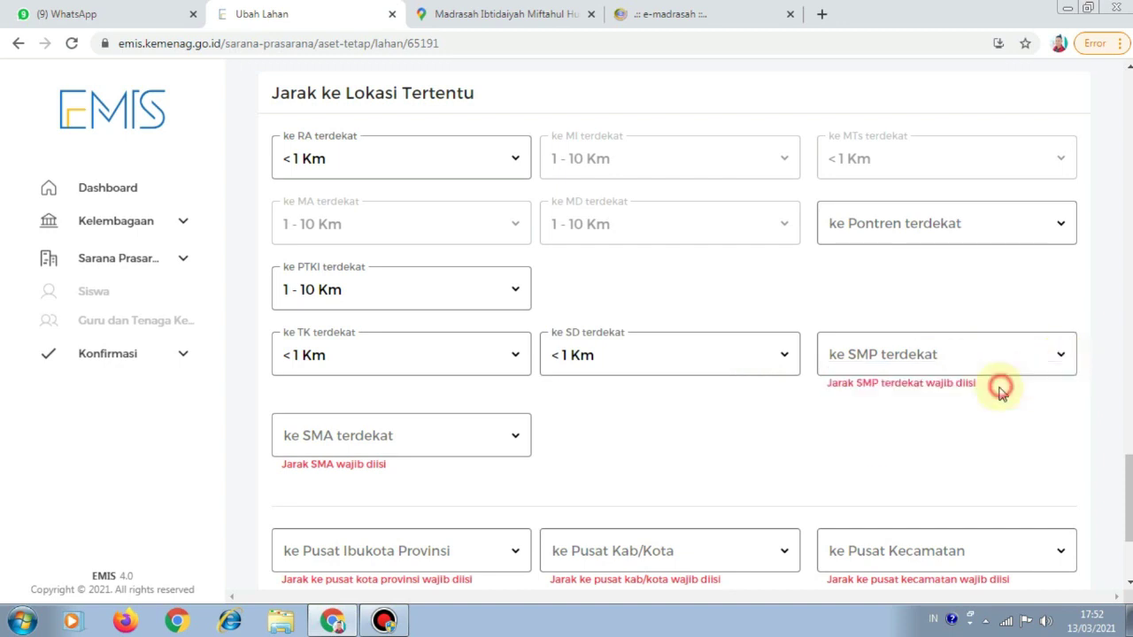
left_click(1045, 364)
left_click(1032, 404)
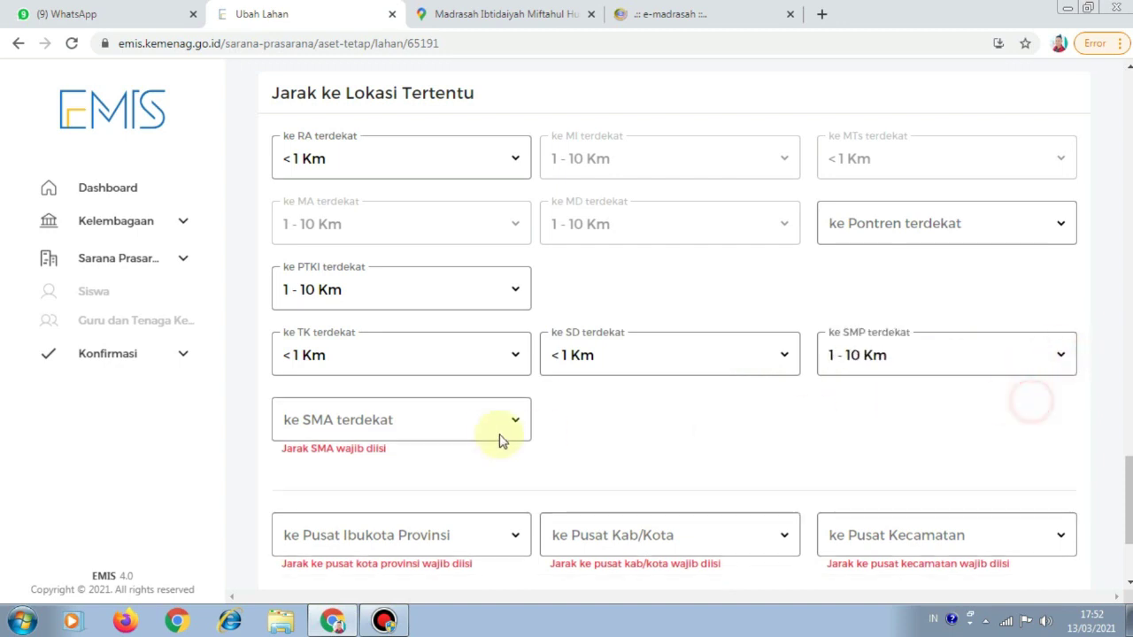
left_click(518, 426)
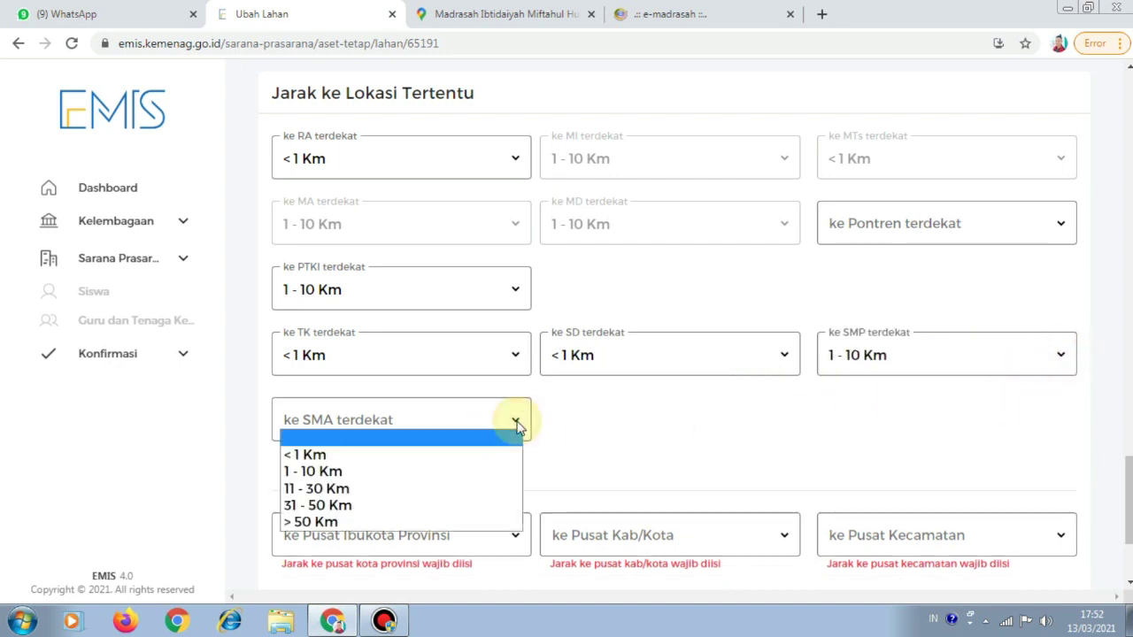
left_click(485, 475)
Check the old e-madrasah distance records, leaving the nearest SMA distance at 1 - 10 Km
scroll(655, 416, "down", 2)
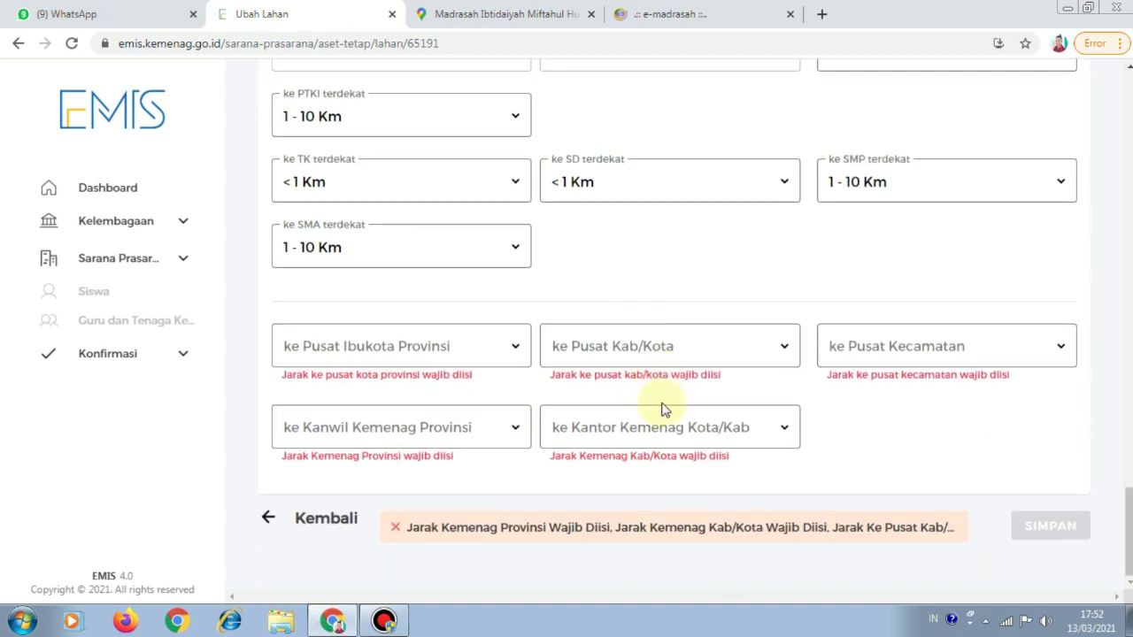
left_click(664, 16)
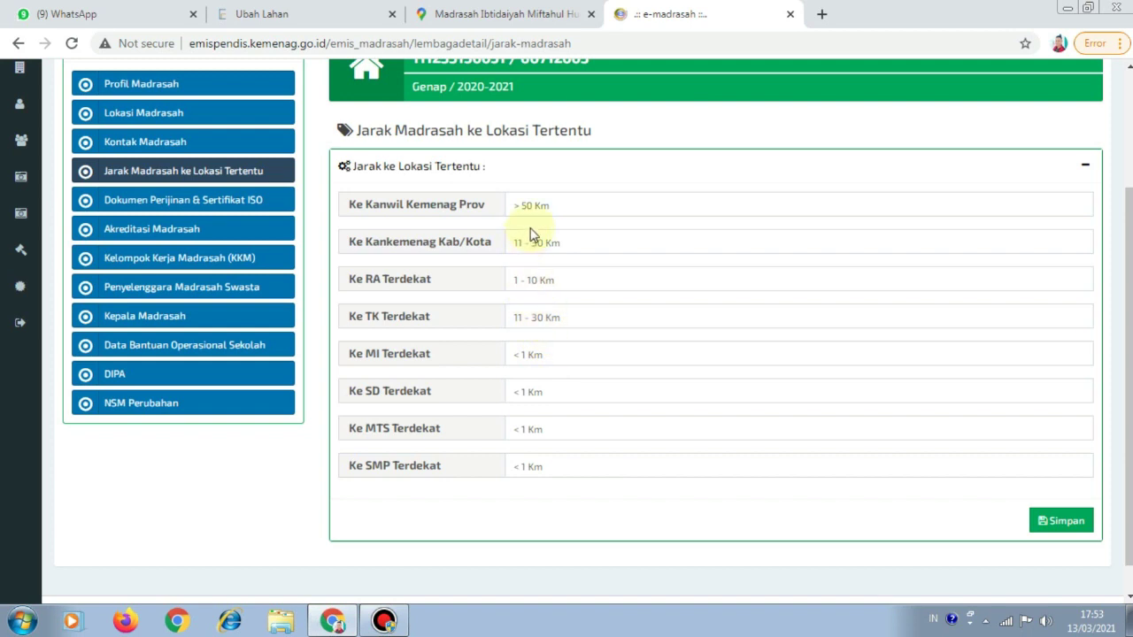
left_click(336, 16)
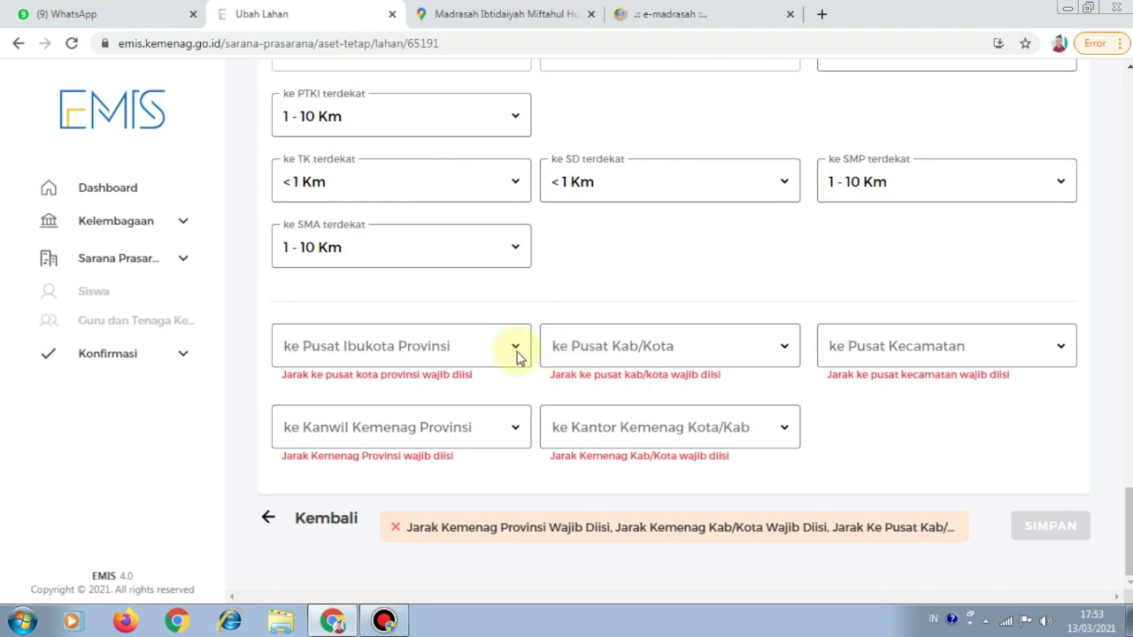
left_click(516, 350)
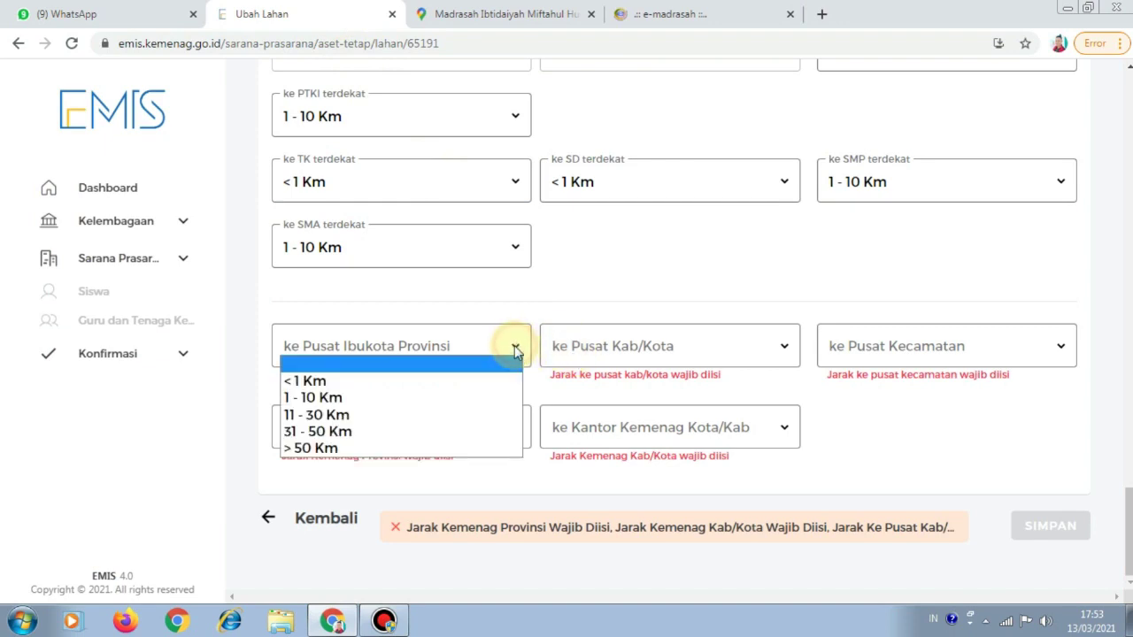
left_click(658, 14)
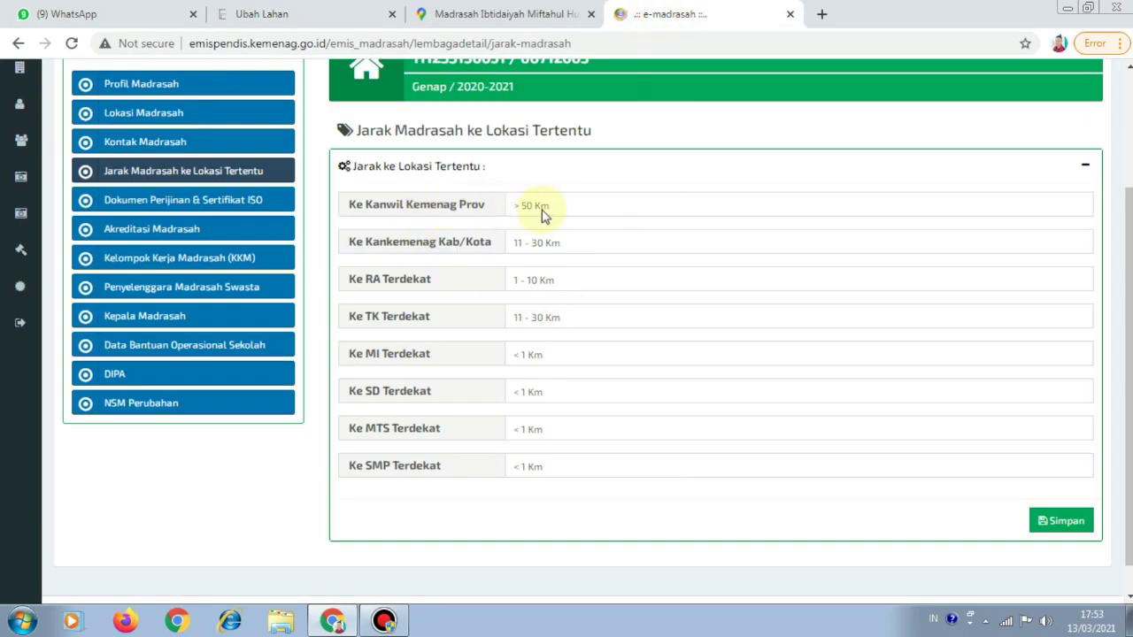
left_click(356, 16)
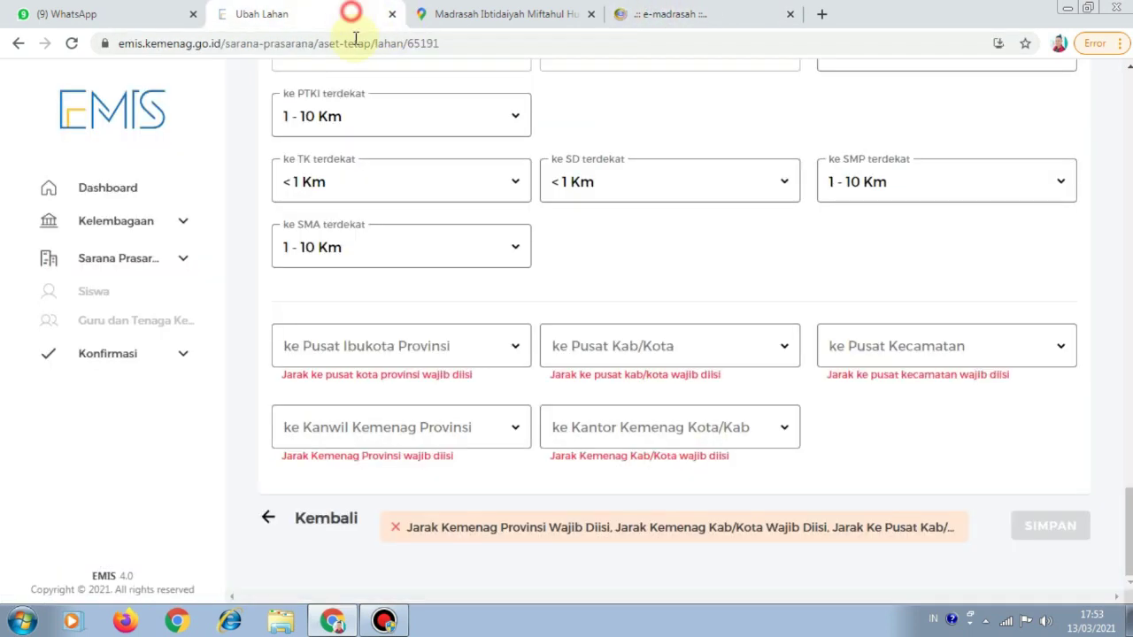
left_click(495, 255)
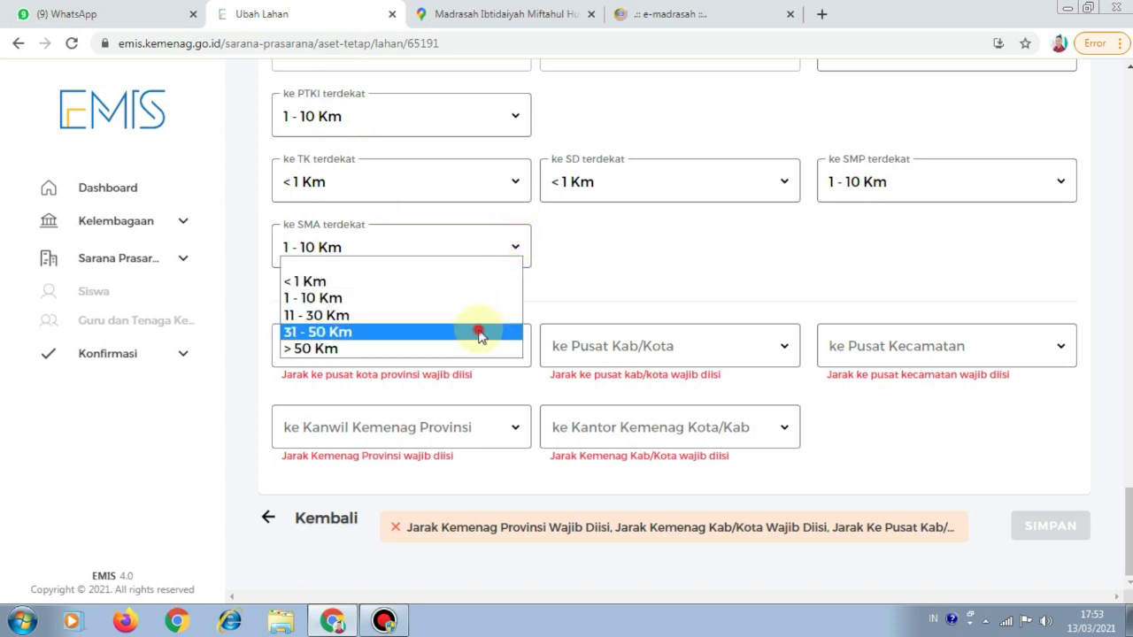
left_click(526, 302)
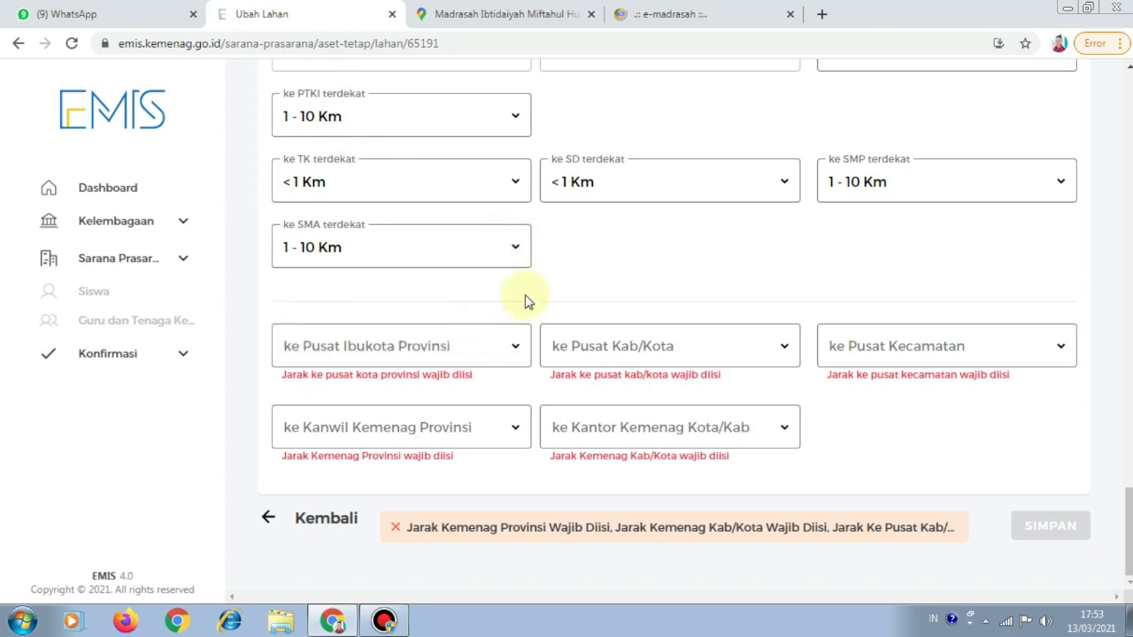
left_click(513, 249)
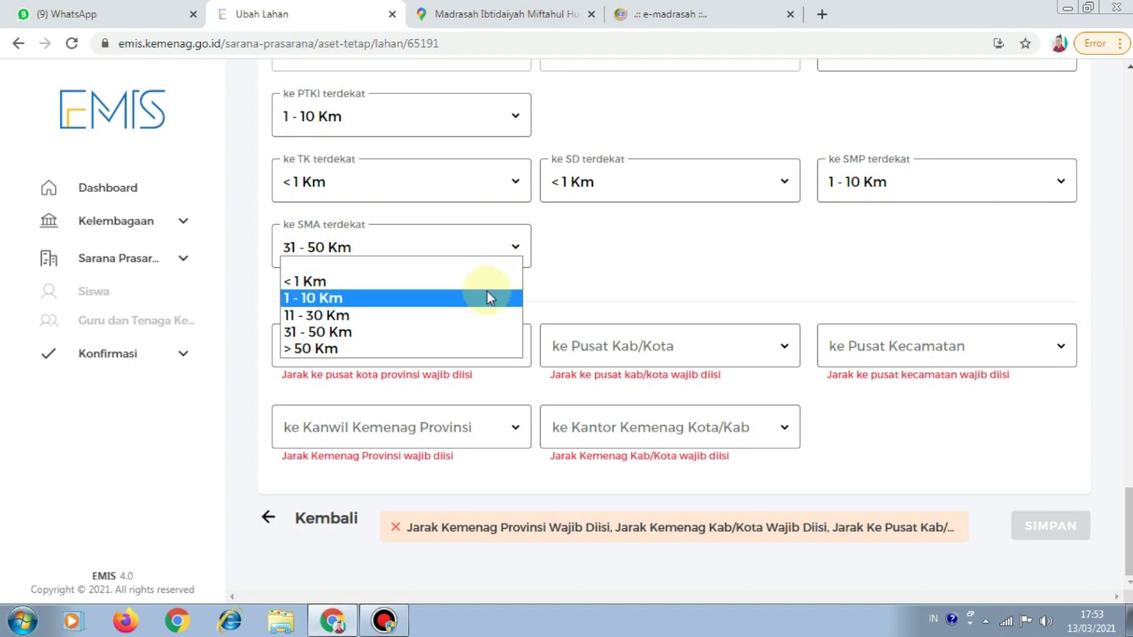
left_click(487, 298)
Set the provincial capital to 31 - 50 Km, and the regency and district centres to 1 - 10 Km
left_click(514, 349)
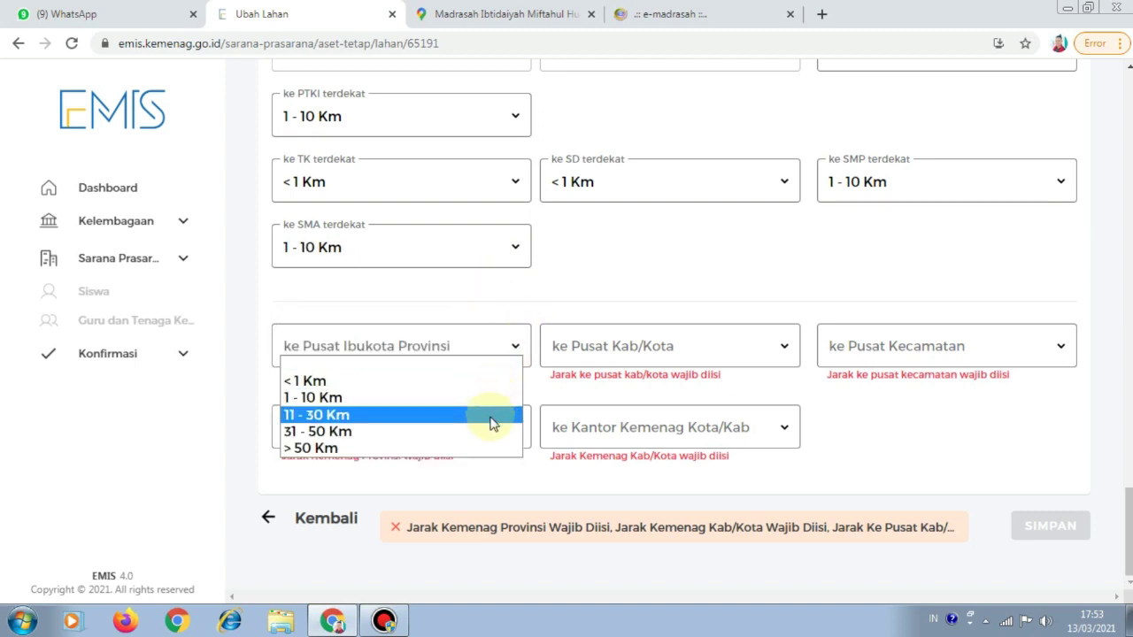
left_click(492, 431)
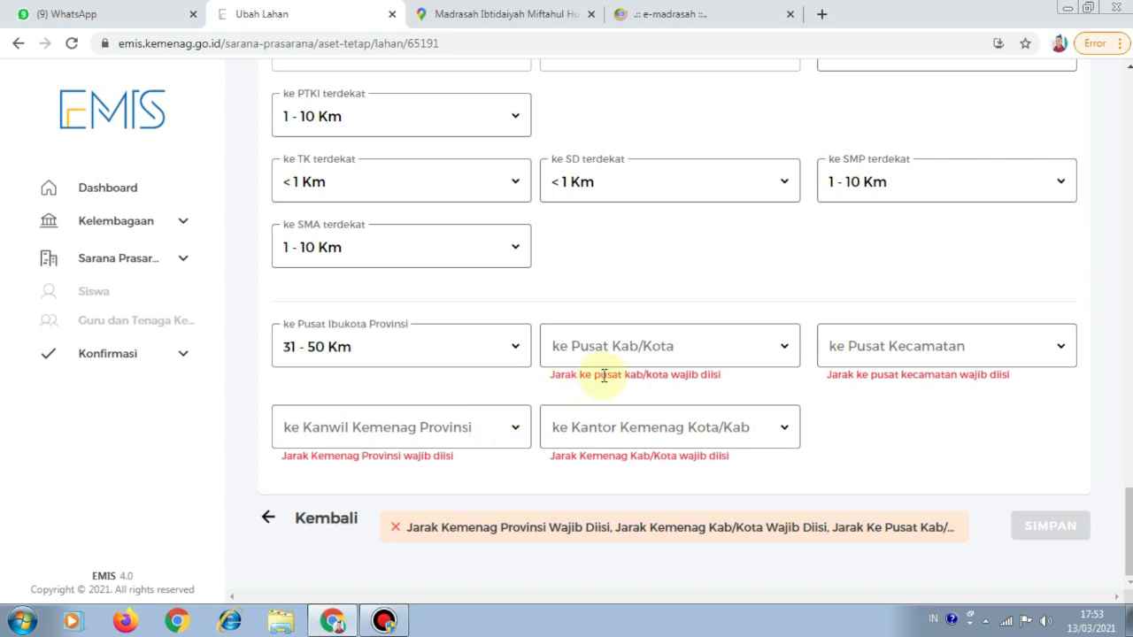
left_click(782, 351)
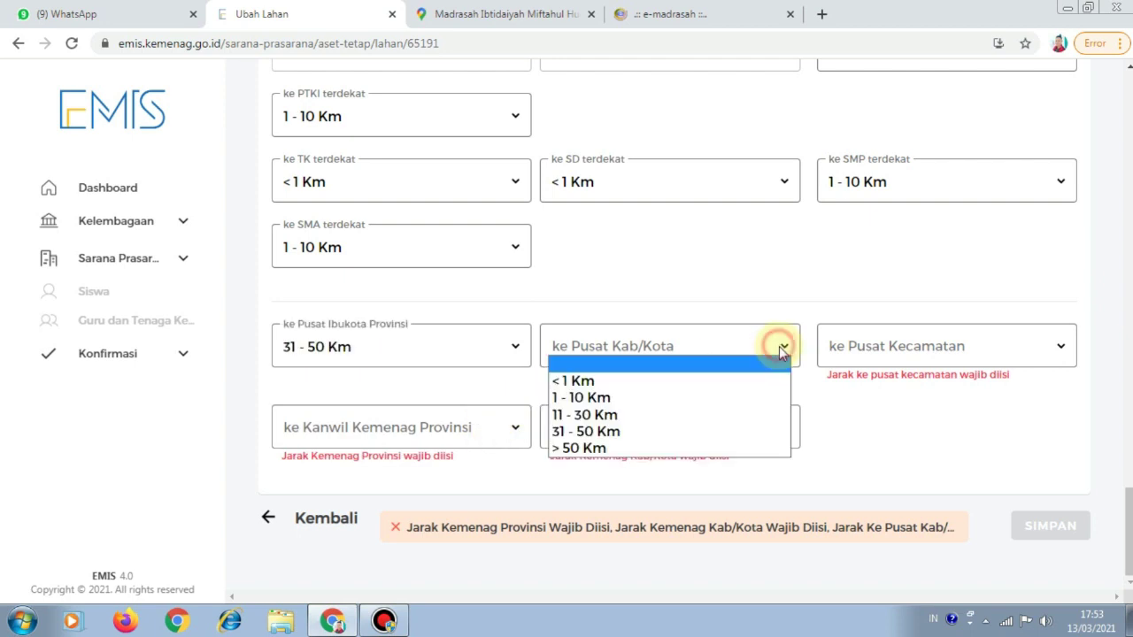
left_click(754, 397)
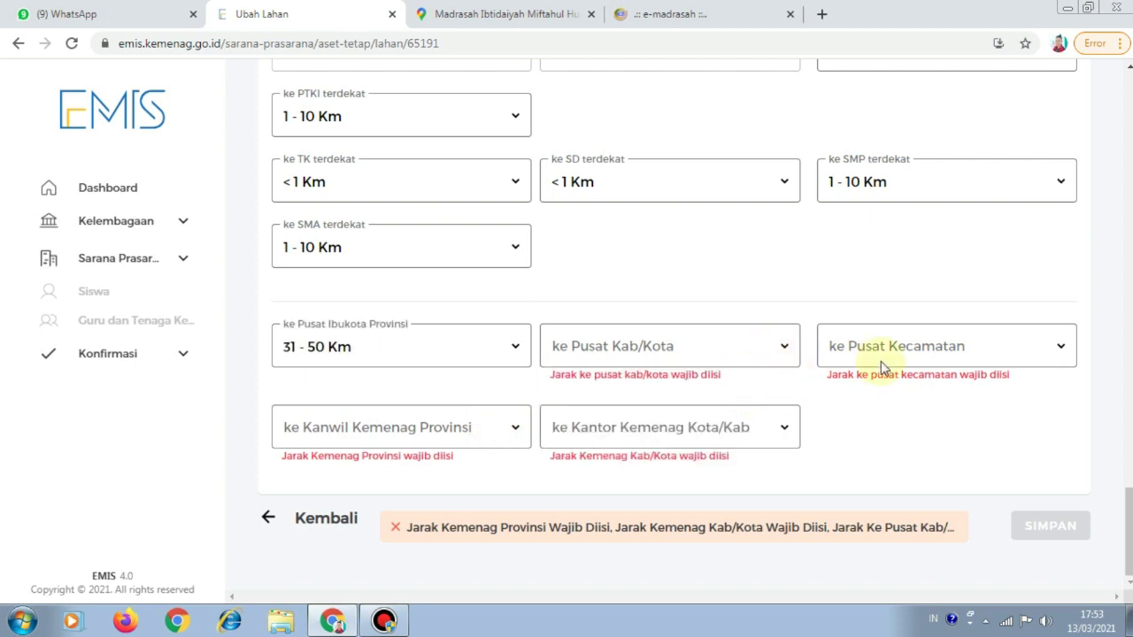
left_click(1052, 348)
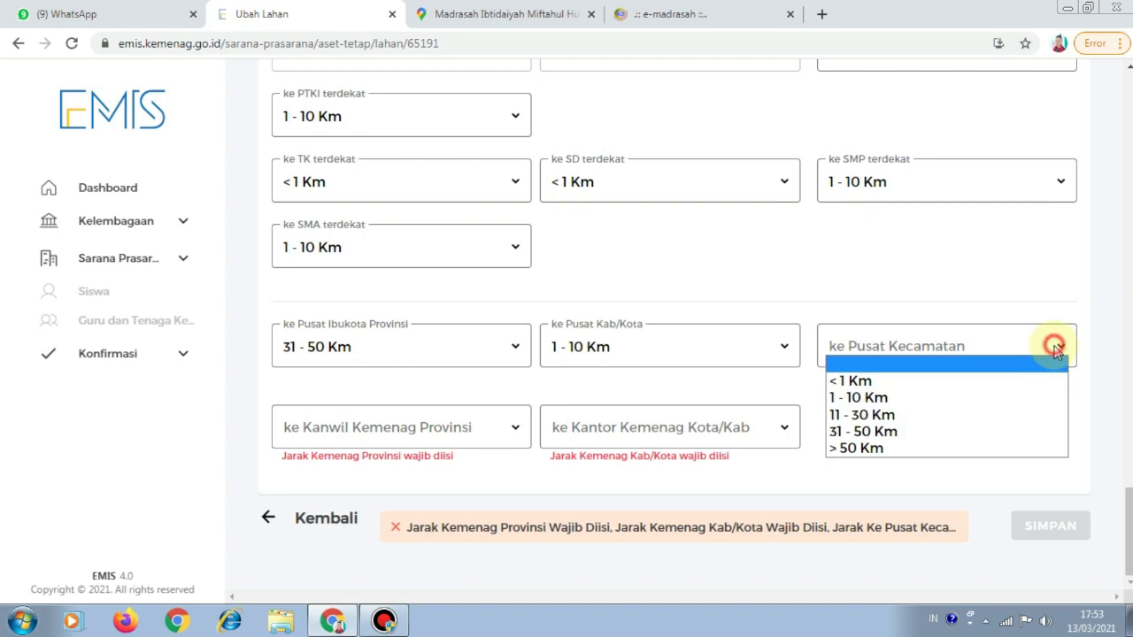
left_click(1031, 398)
Set Kanwil Kemenag Provinsi to 31 - 50 Km and Kantor Kemenag Kota/Kab to 1 - 10 Km, then save
left_click(514, 431)
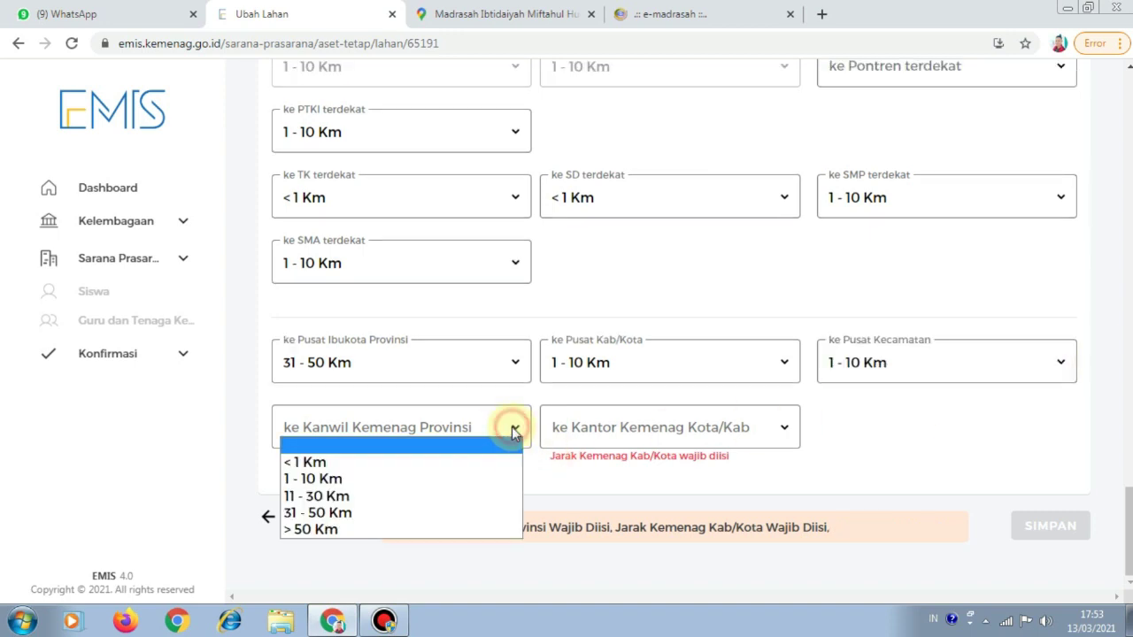
left_click(456, 514)
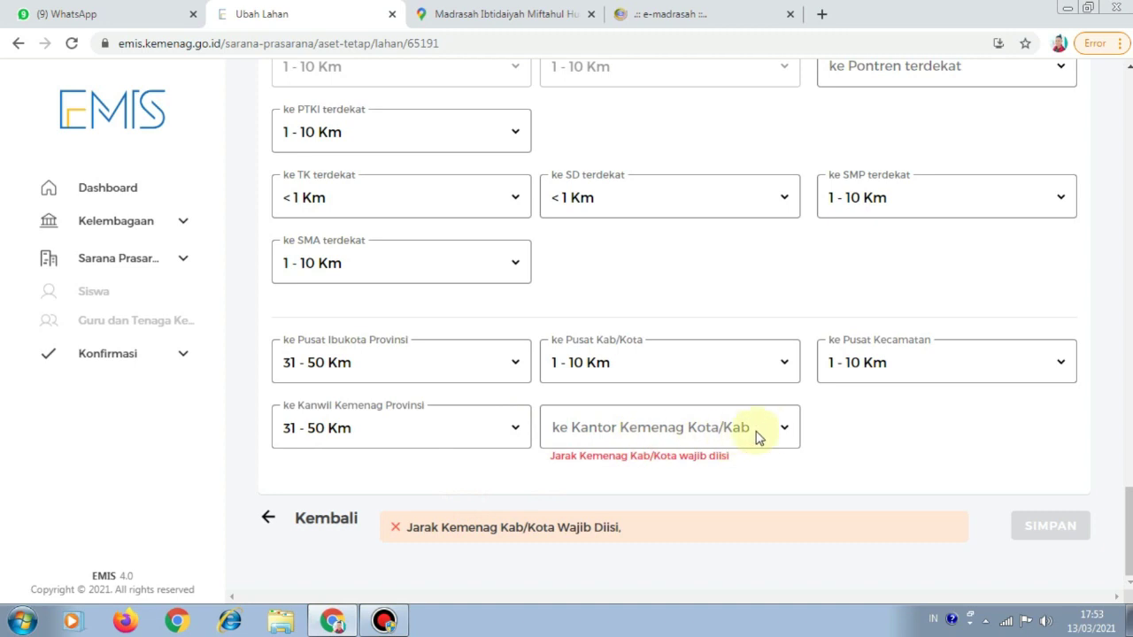
left_click(787, 430)
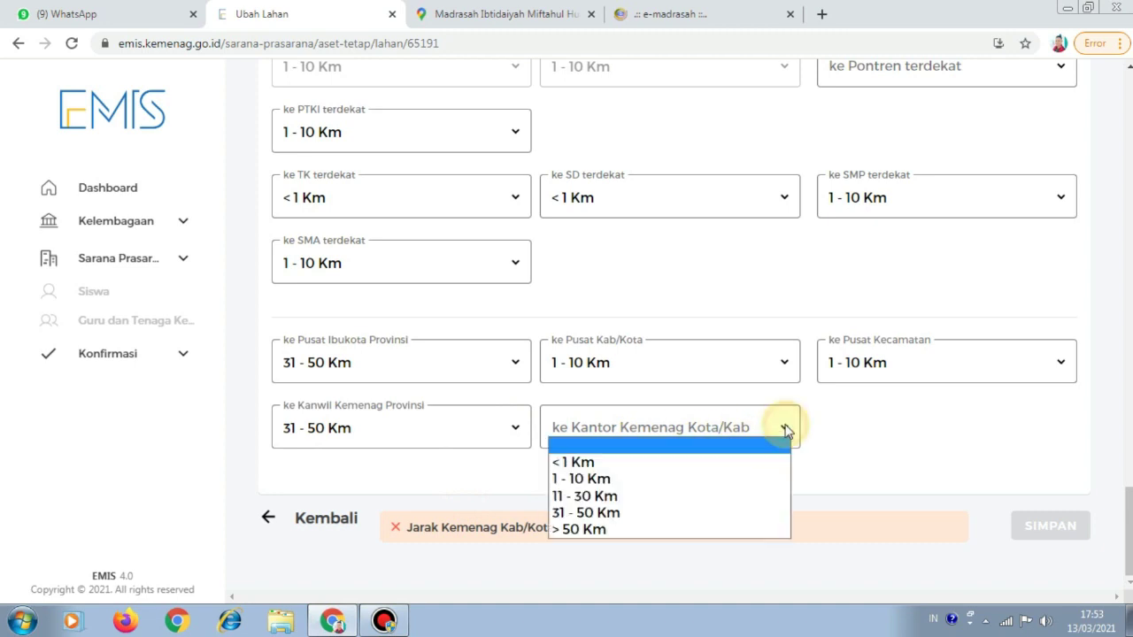
left_click(743, 479)
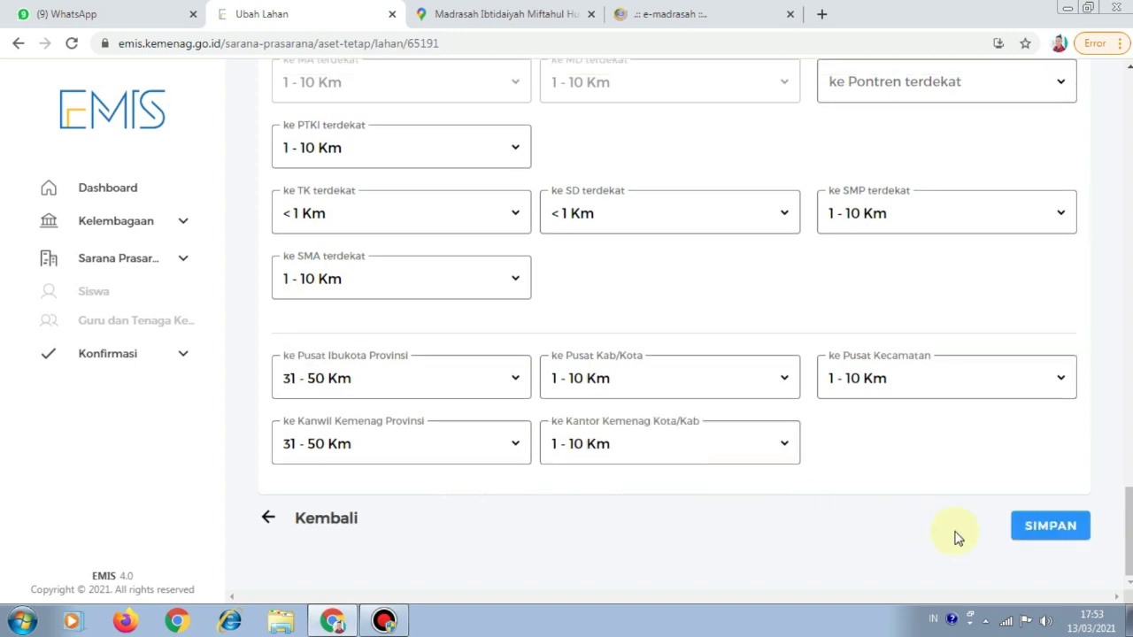
left_click(1036, 530)
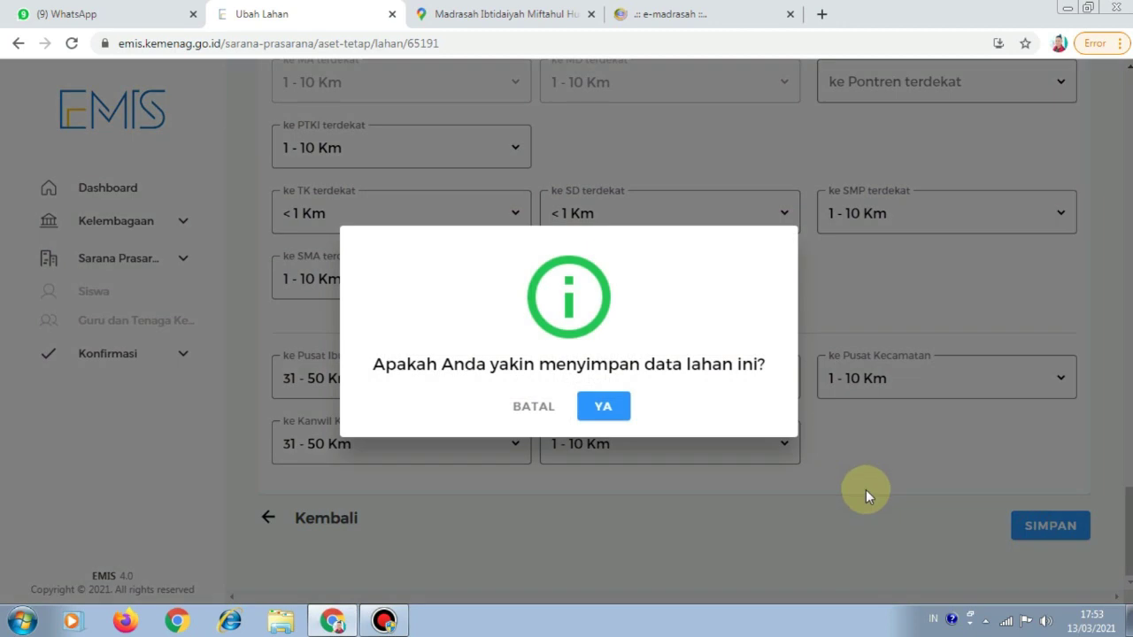
Confirm saving the land data and select both draft change requests in the approval list
left_click(603, 406)
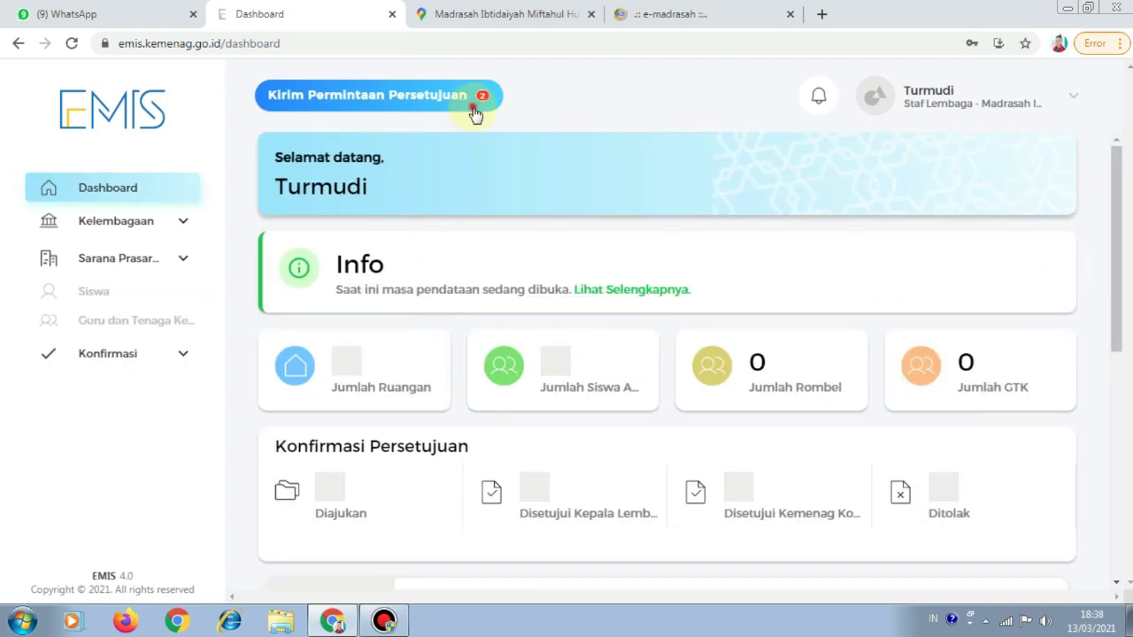
left_click(473, 111)
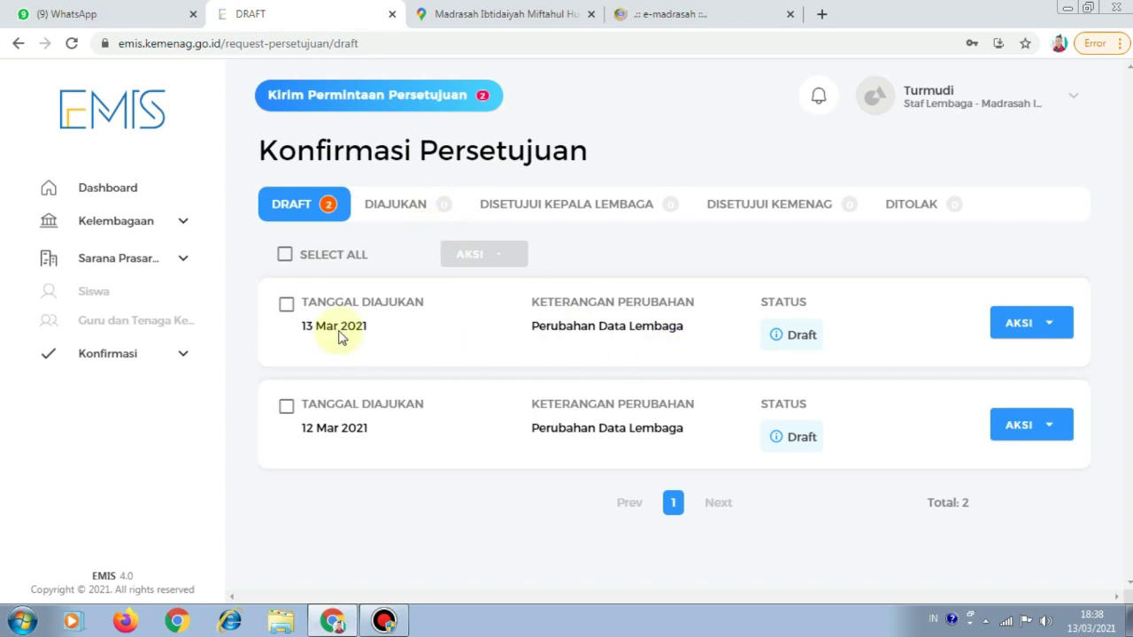
left_click(285, 255)
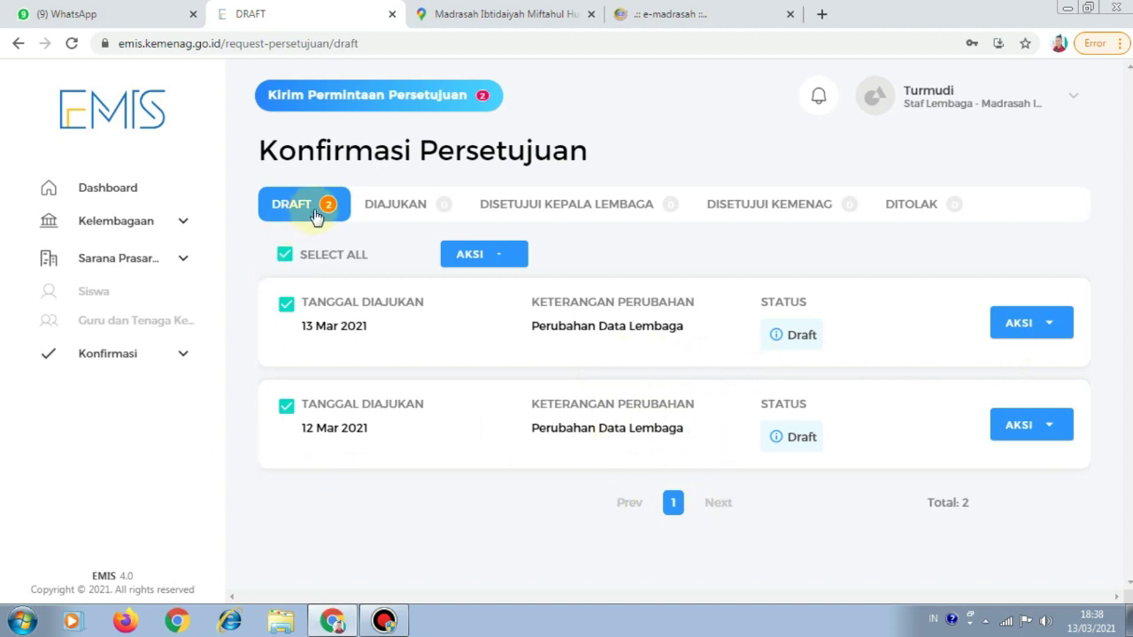
Submit the two selected drafts with Ajukan and confirm with YA
left_click(498, 260)
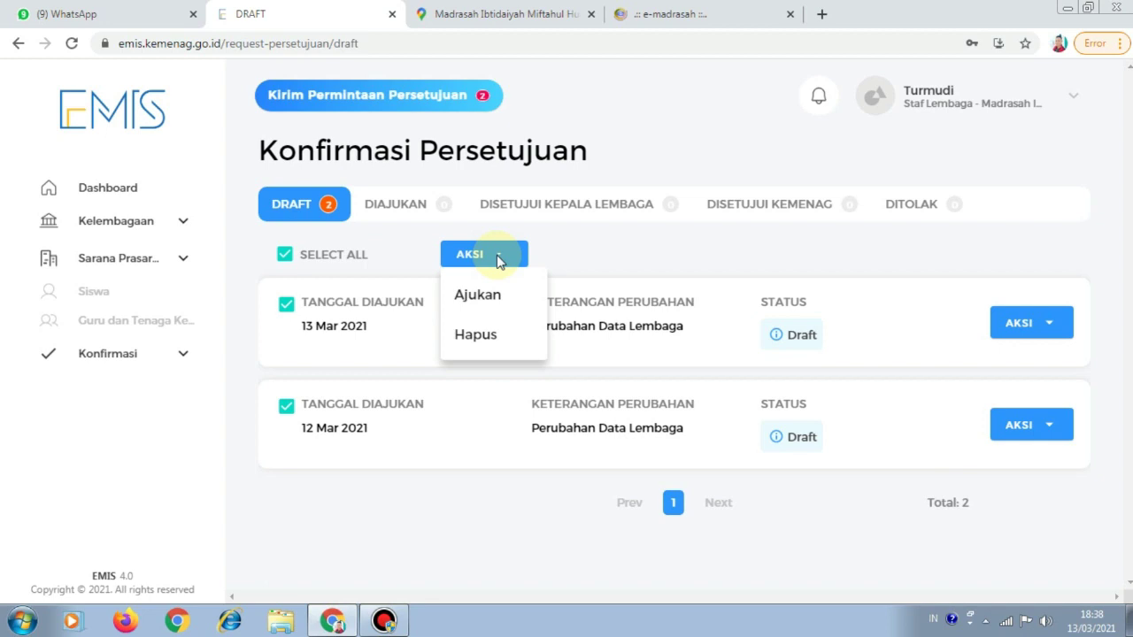
left_click(494, 303)
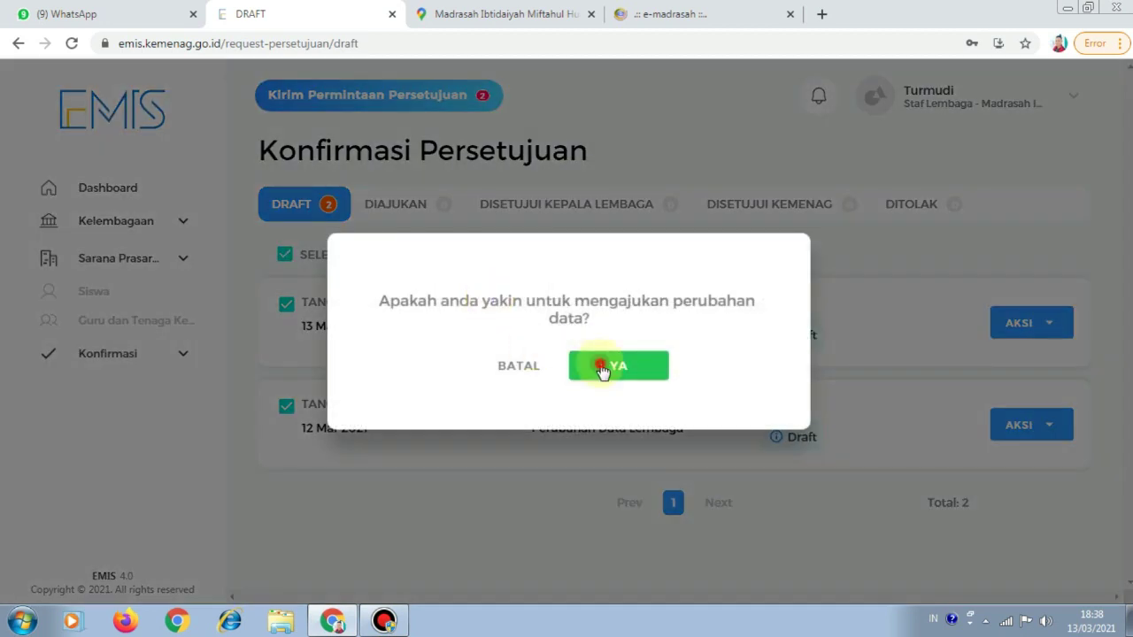
left_click(595, 370)
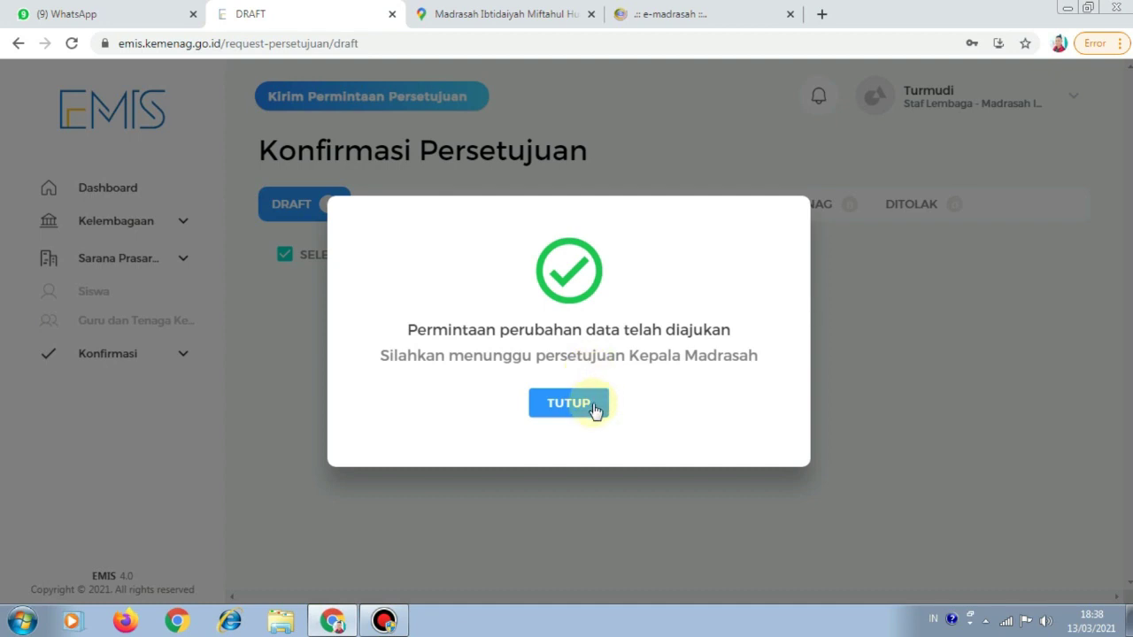
left_click(585, 409)
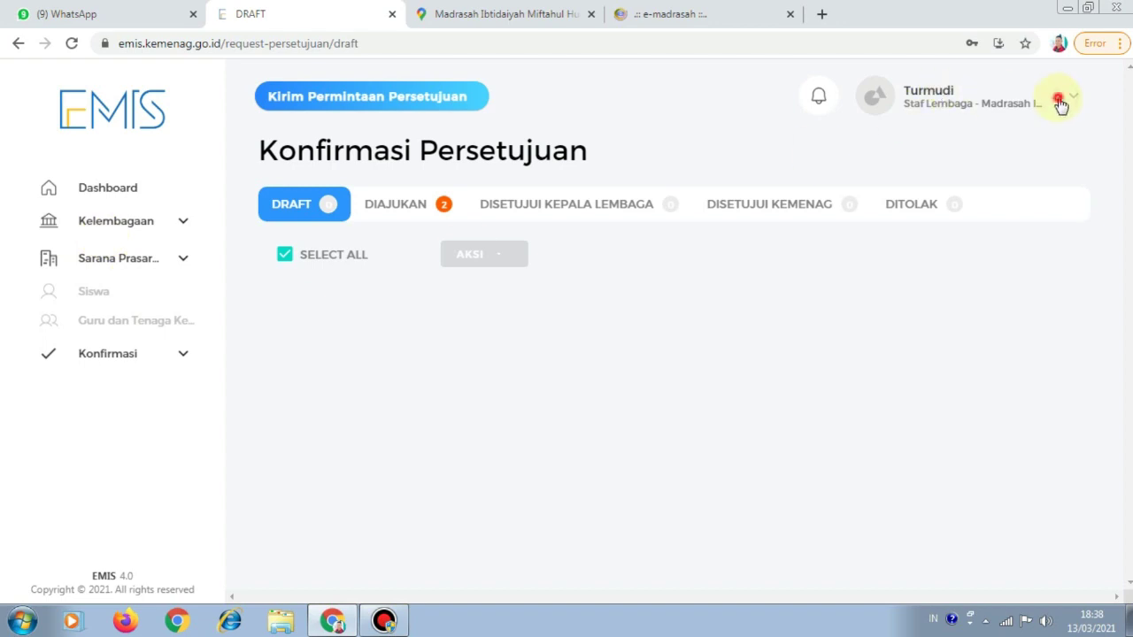
Log out of the staff account from the profile menu
left_click(1060, 101)
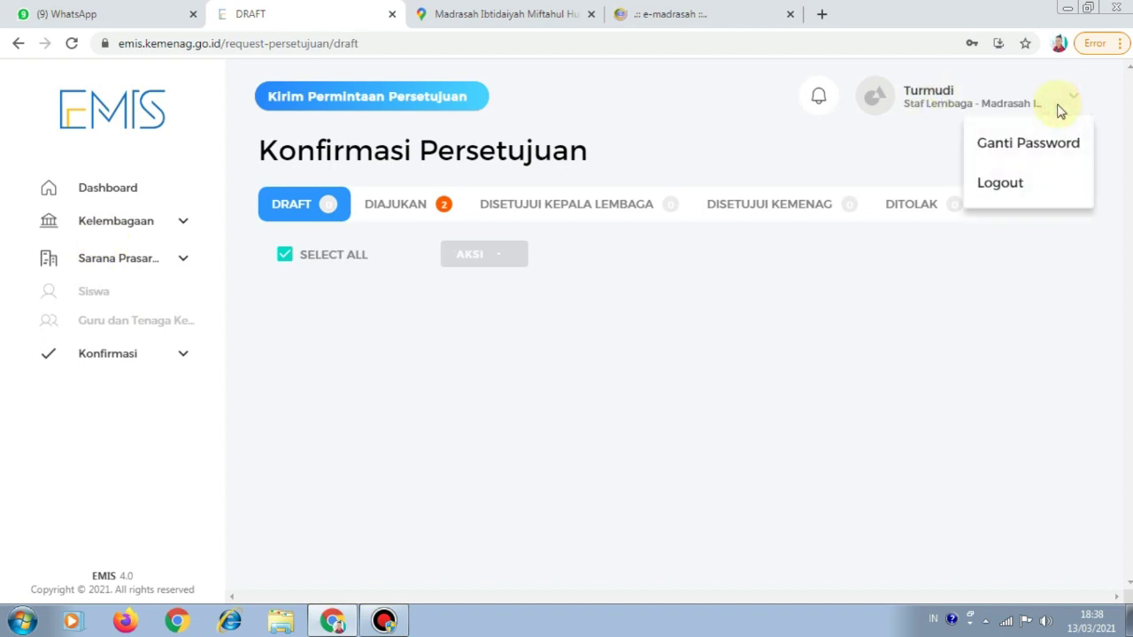
left_click(1016, 192)
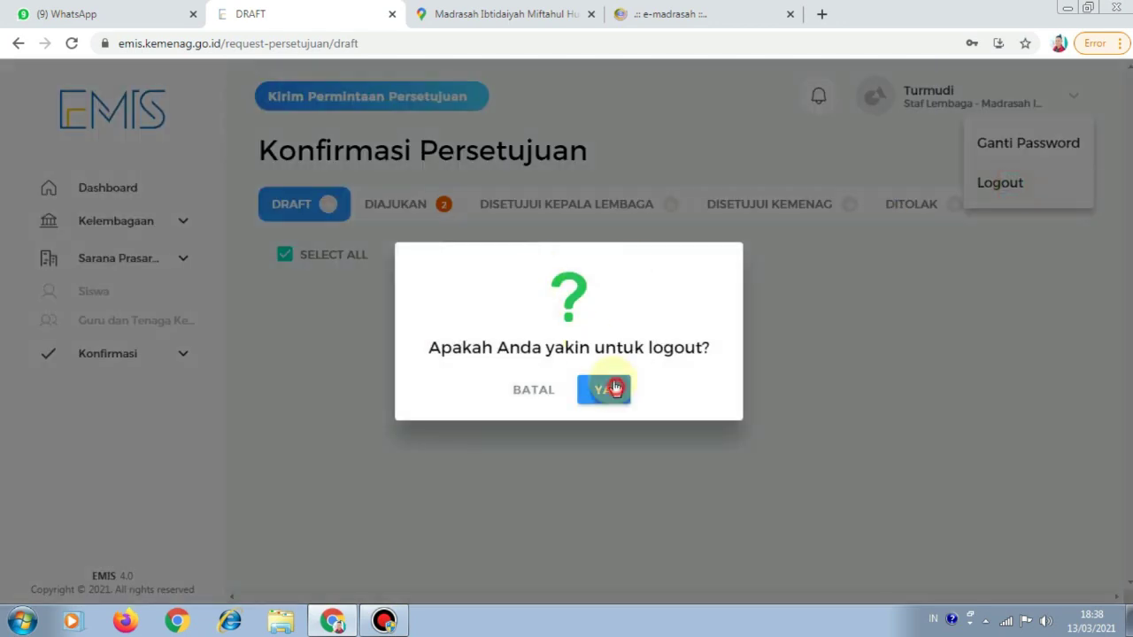
left_click(605, 388)
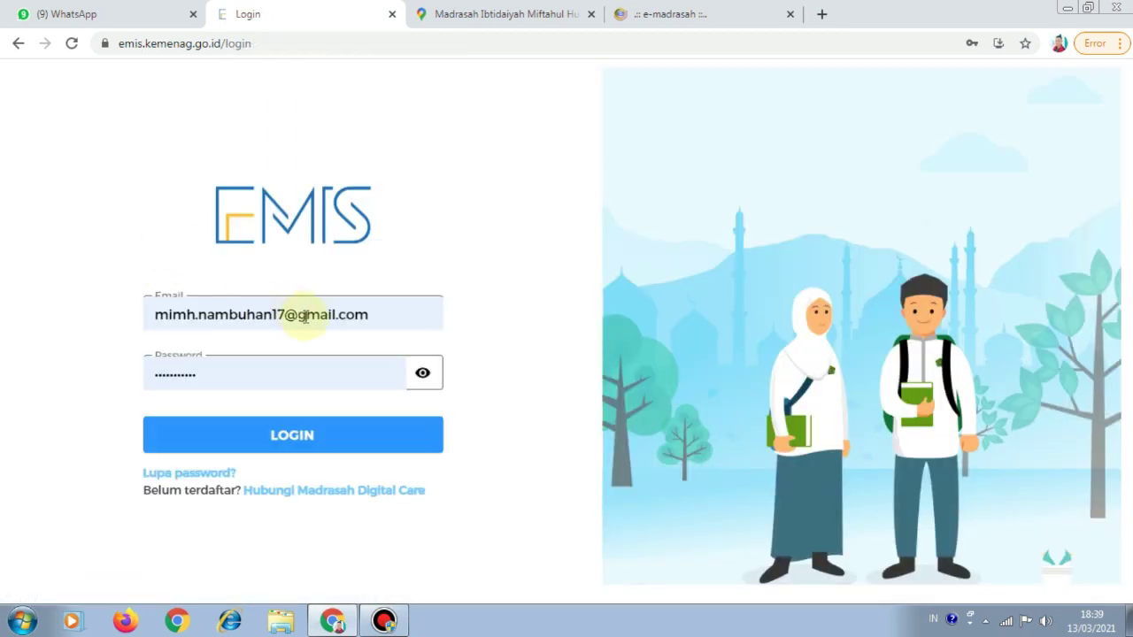
Sign in as the madrasah head using the browser's saved login
left_click(379, 314)
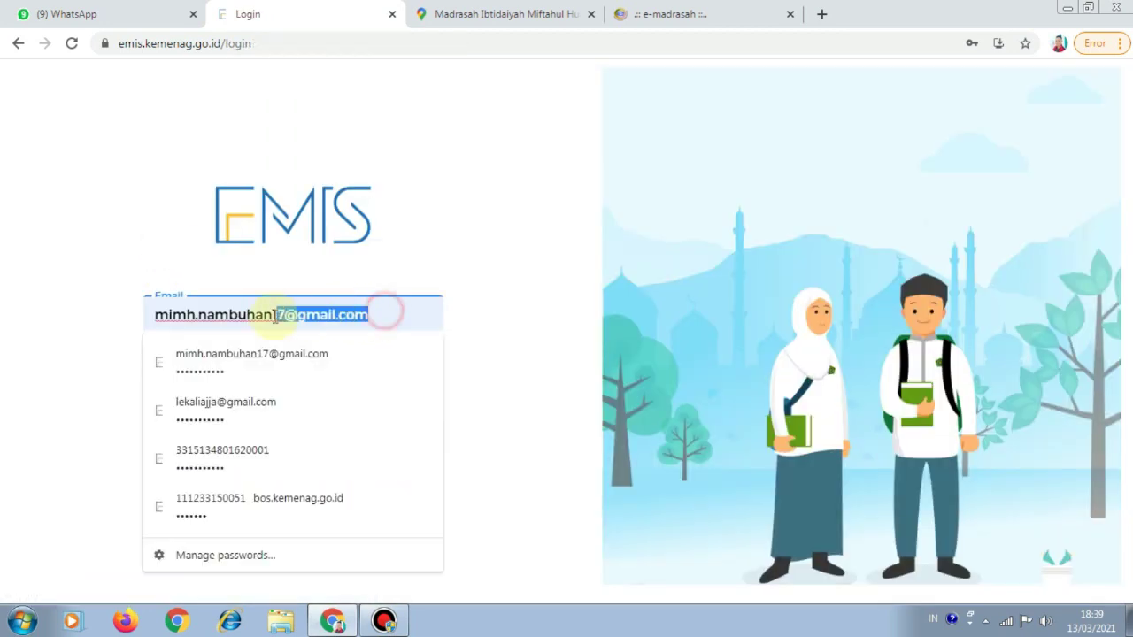
left_click(266, 402)
left_click(363, 447)
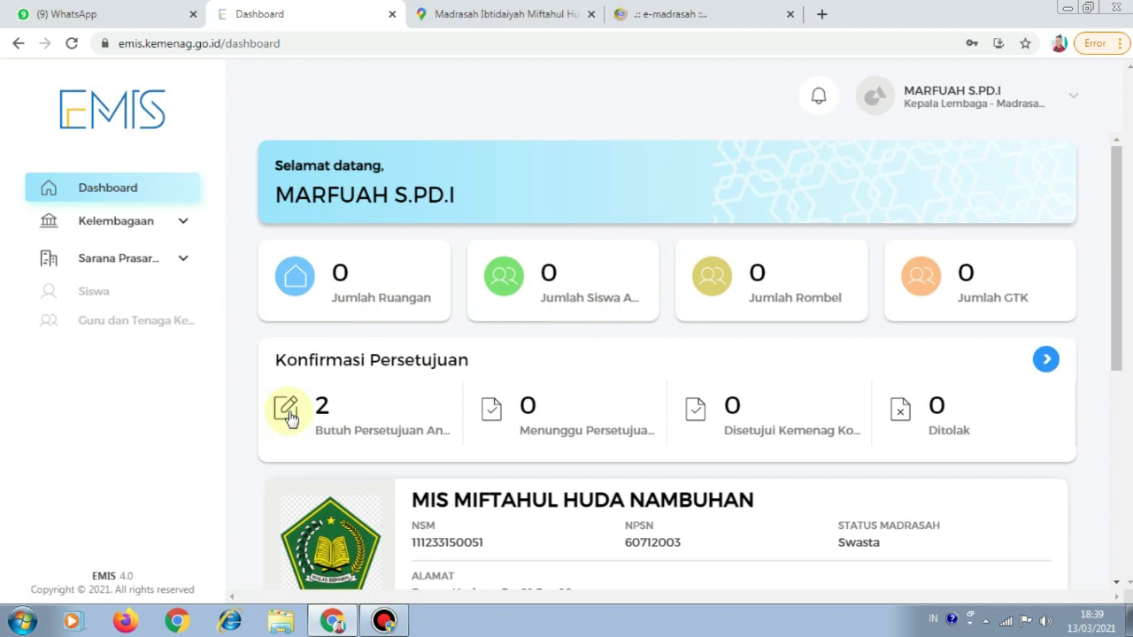
Open the 13 Mar 2021 latitude/longitude request from Konfirmasi Persetujuan and approve it with SETUJU
left_click(1045, 359)
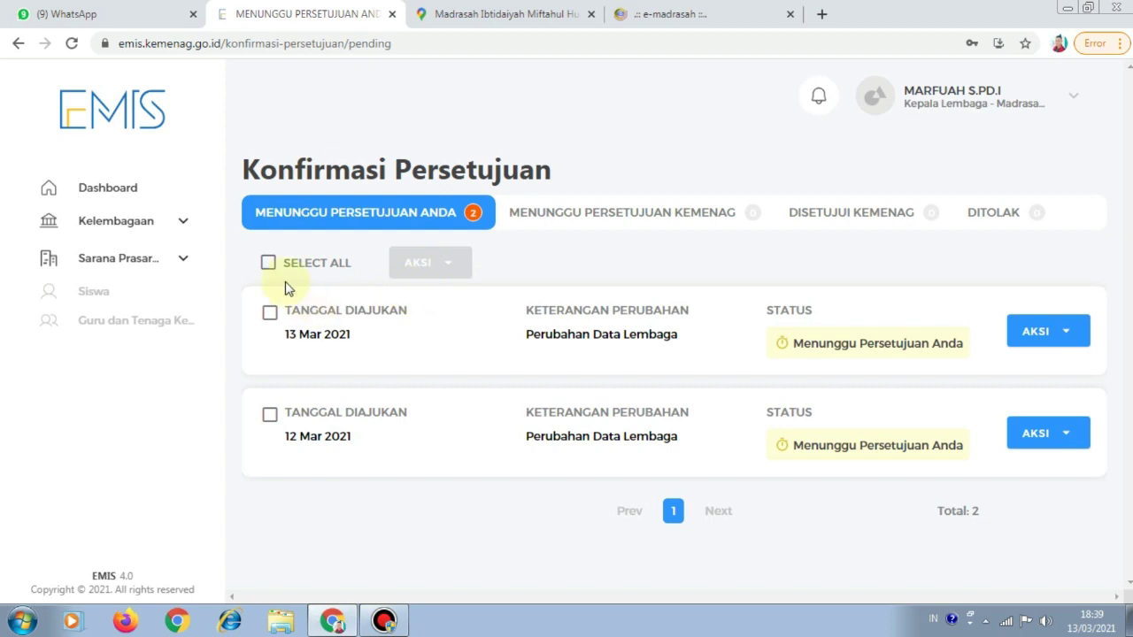
left_click(268, 262)
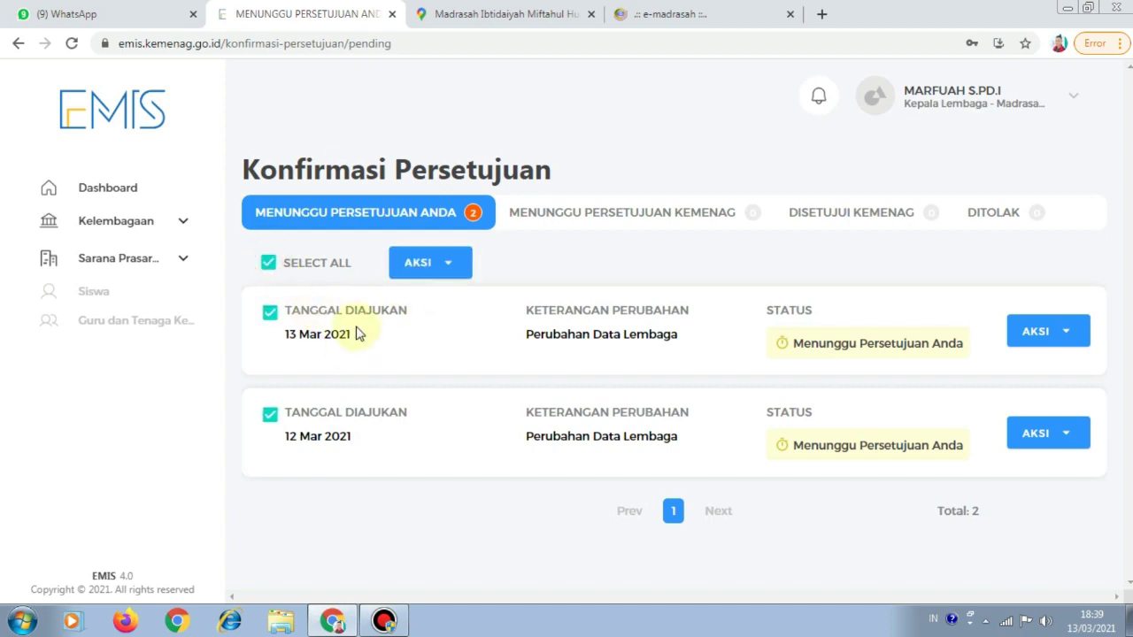
left_click(1080, 346)
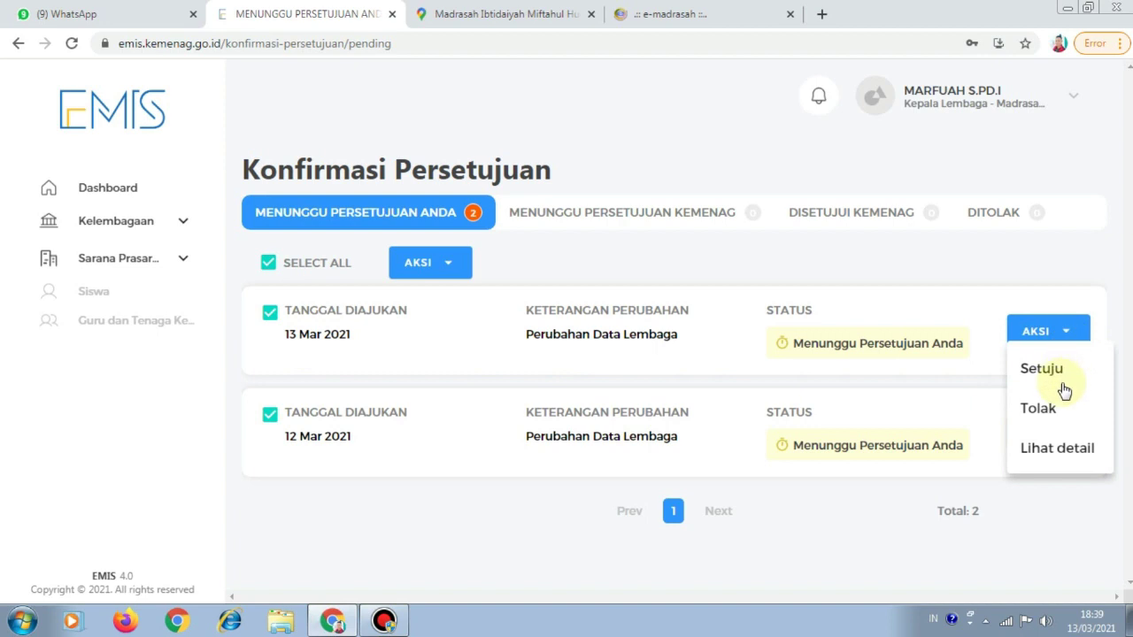
left_click(1066, 448)
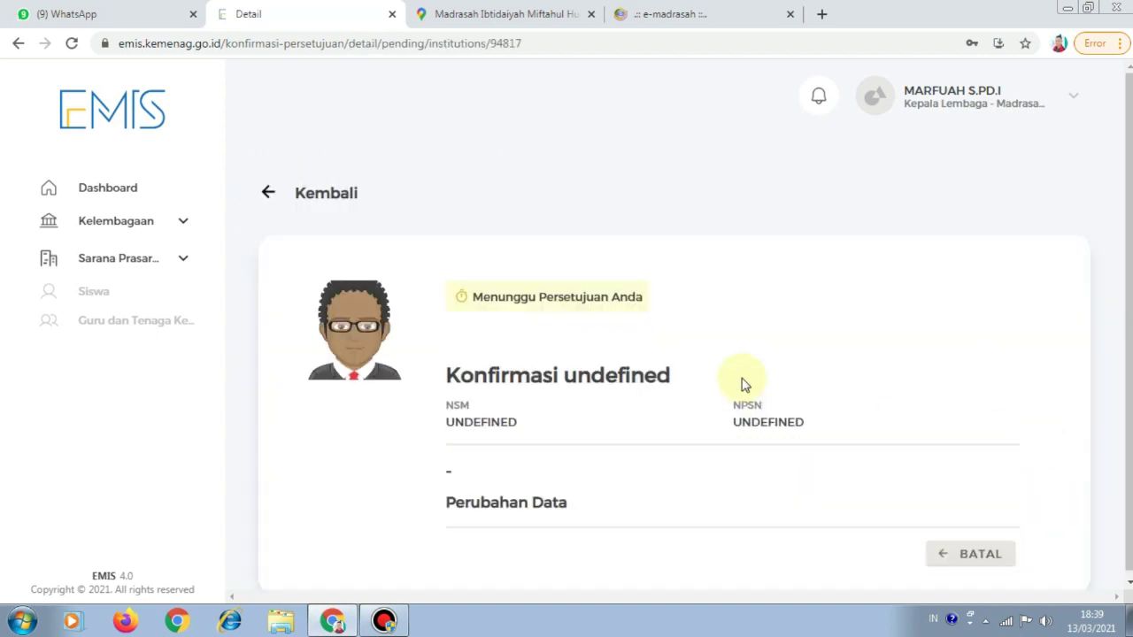
scroll(593, 447, "down", 1)
scroll(602, 452, "down", 1)
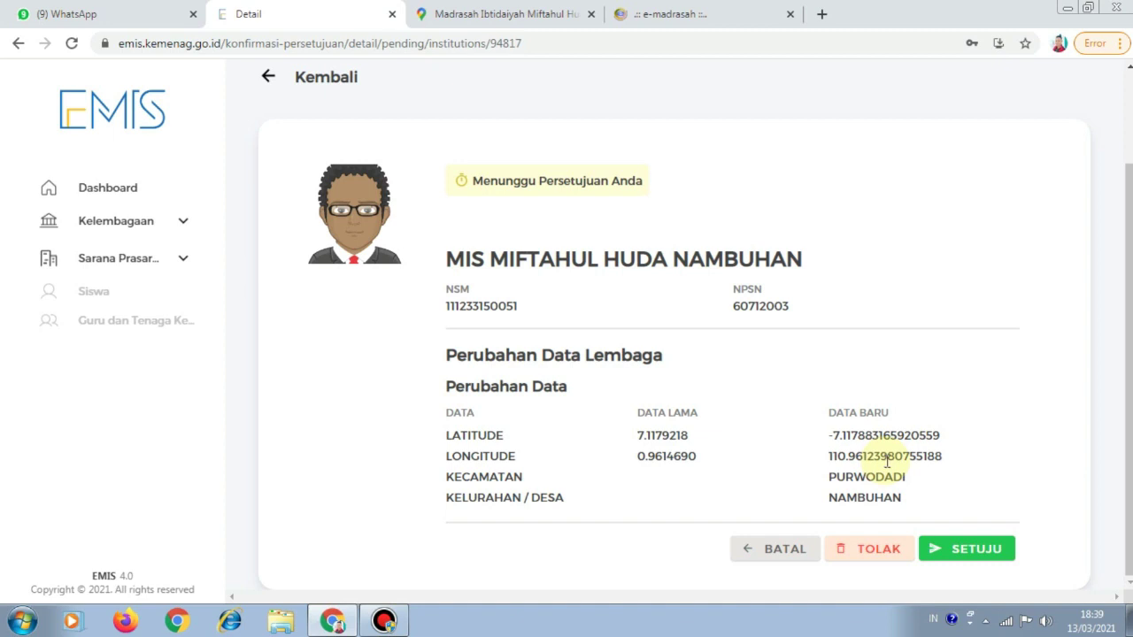
left_click(960, 548)
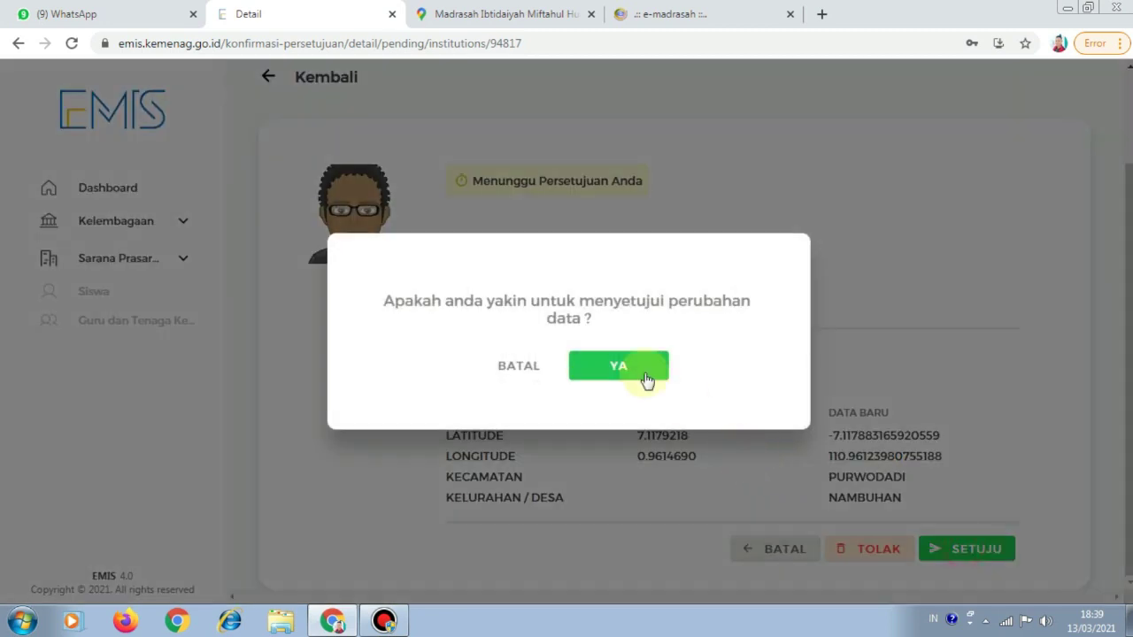
left_click(647, 379)
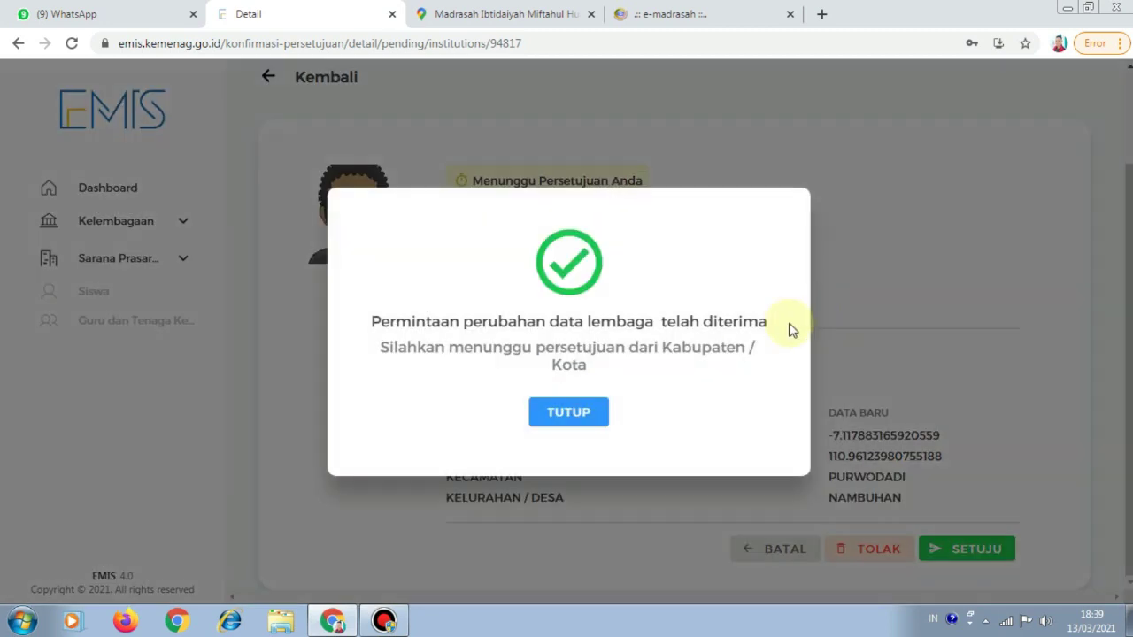
left_click(585, 418)
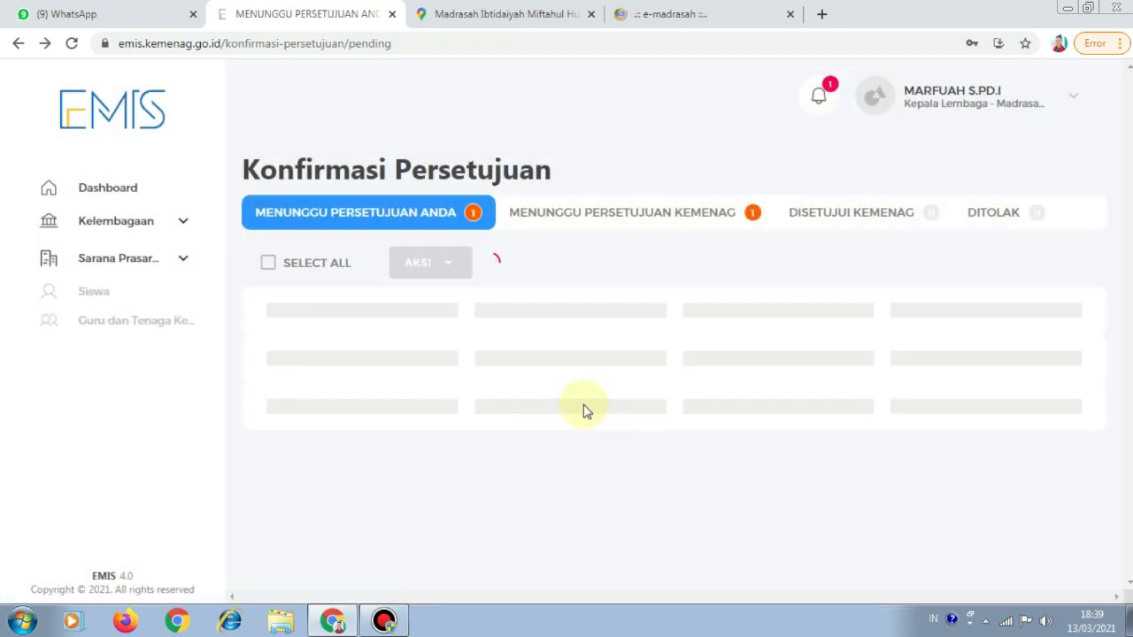
Open the remaining 12 Mar 2021 institution data request's details and approve it with SETUJU
left_click(268, 264)
left_click(1060, 347)
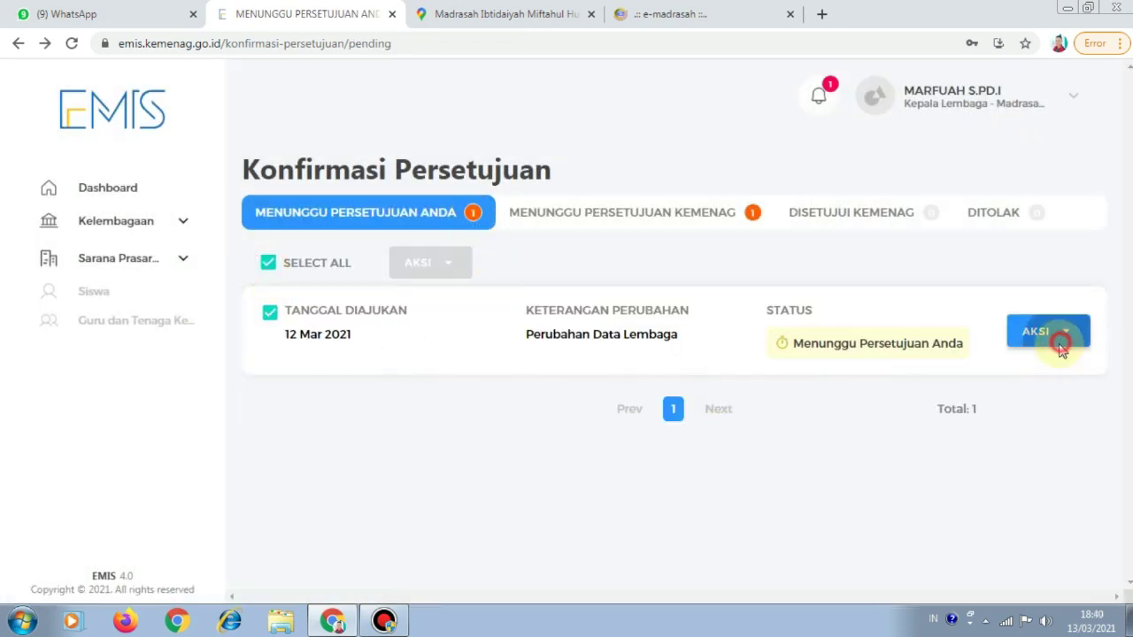
left_click(1069, 449)
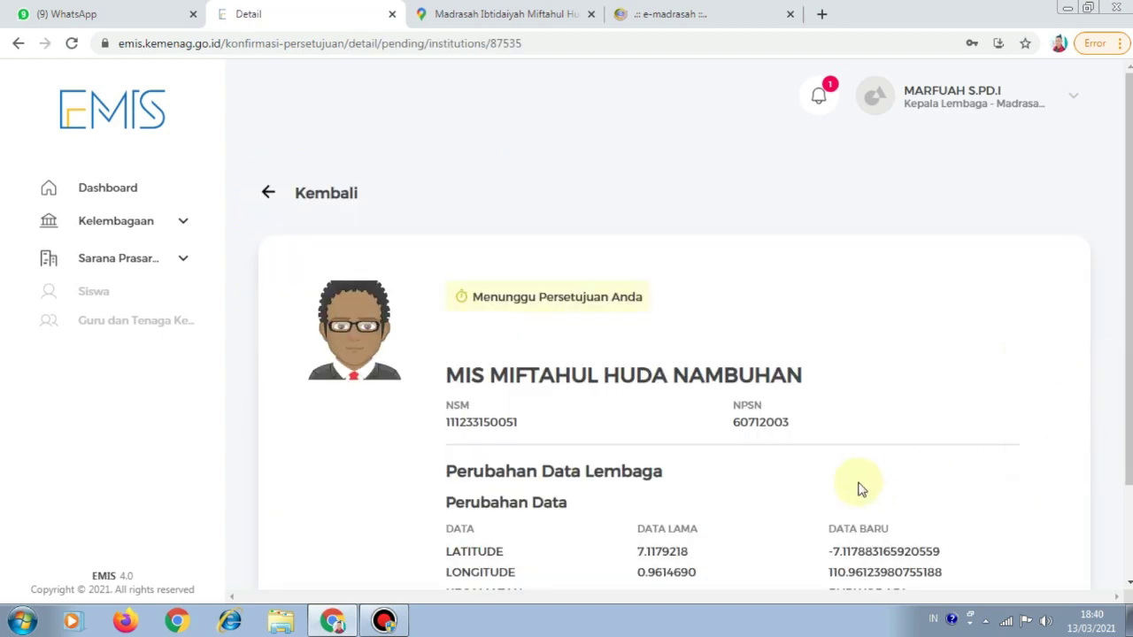
scroll(861, 489, "down", 1)
scroll(837, 493, "down", 1)
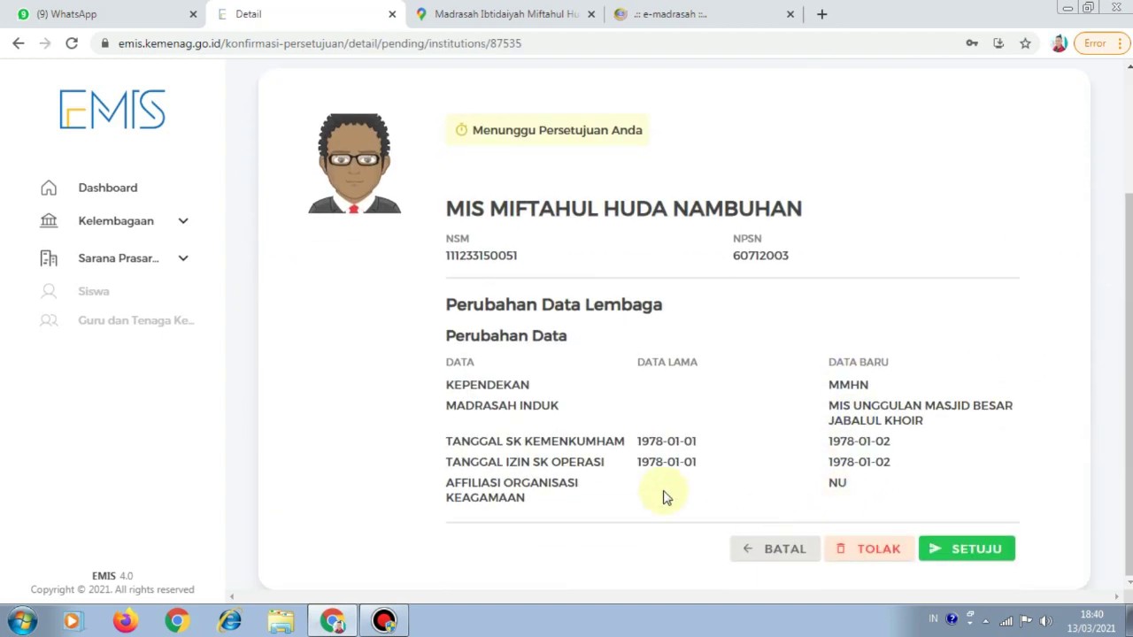
left_click(969, 550)
left_click(611, 372)
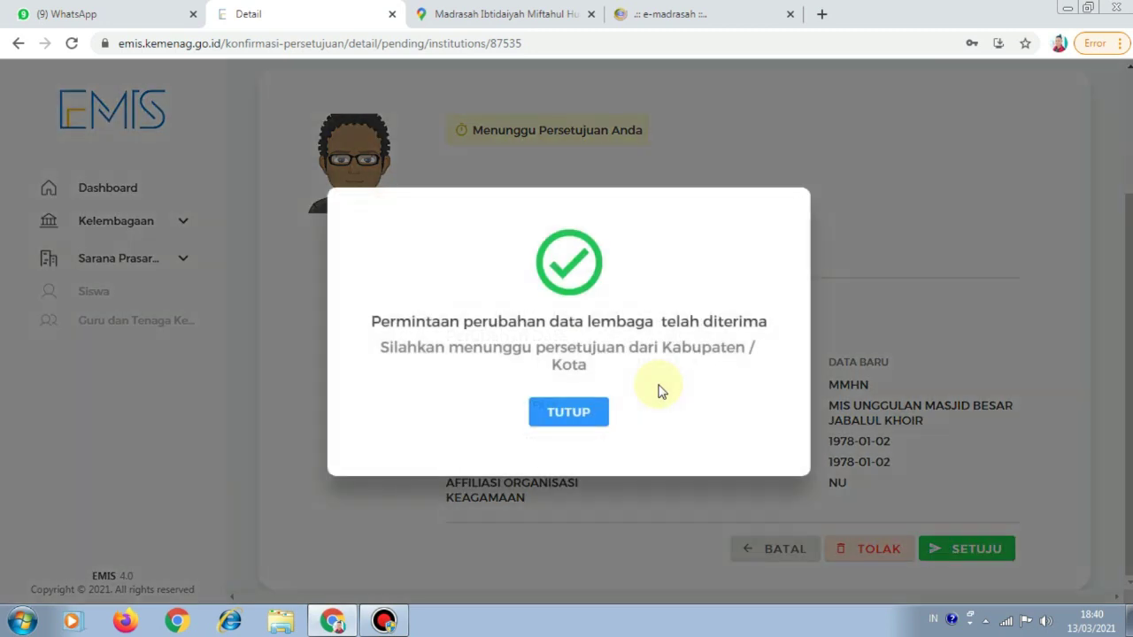
left_click(595, 412)
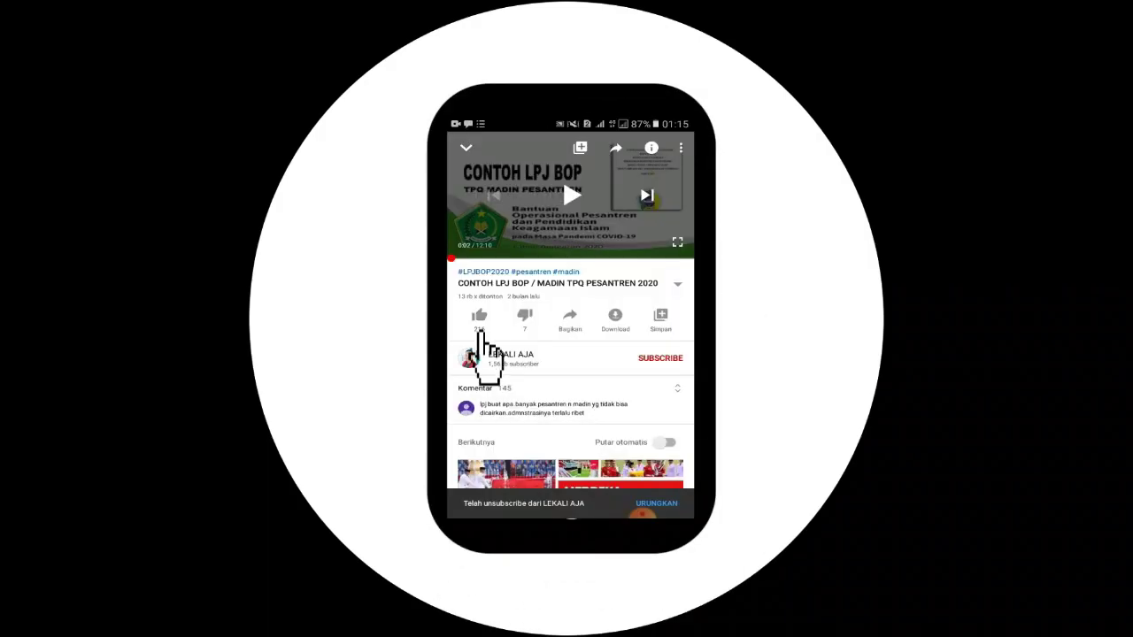
Like the CONTOH LPJ BOP video, subscribe to its channel, and open the notification bell options
left_click(478, 316)
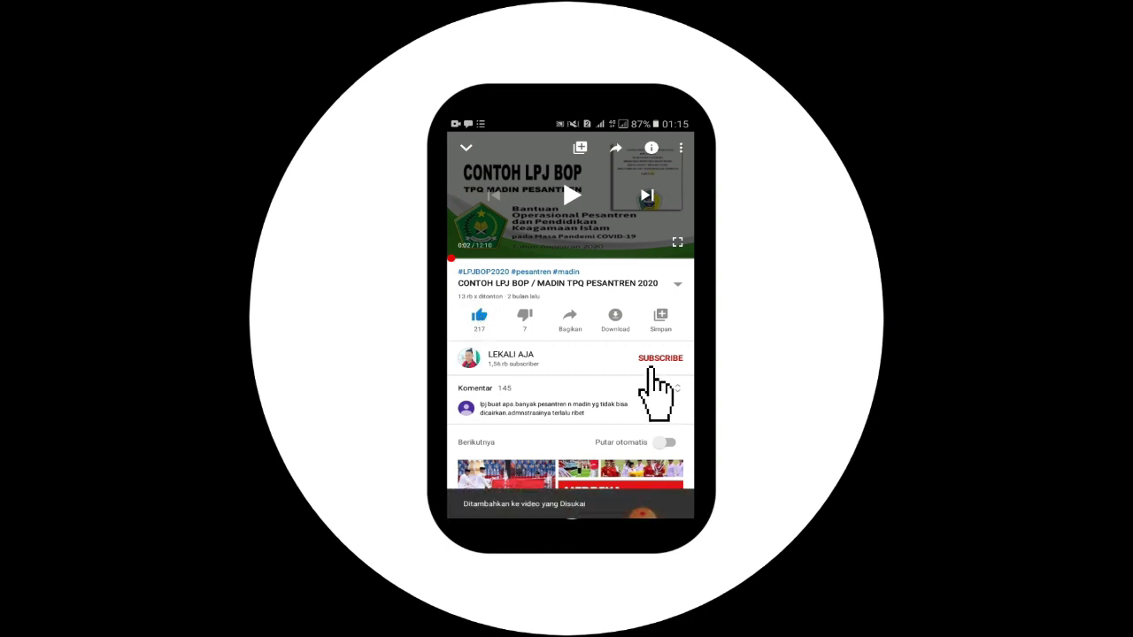
left_click(650, 366)
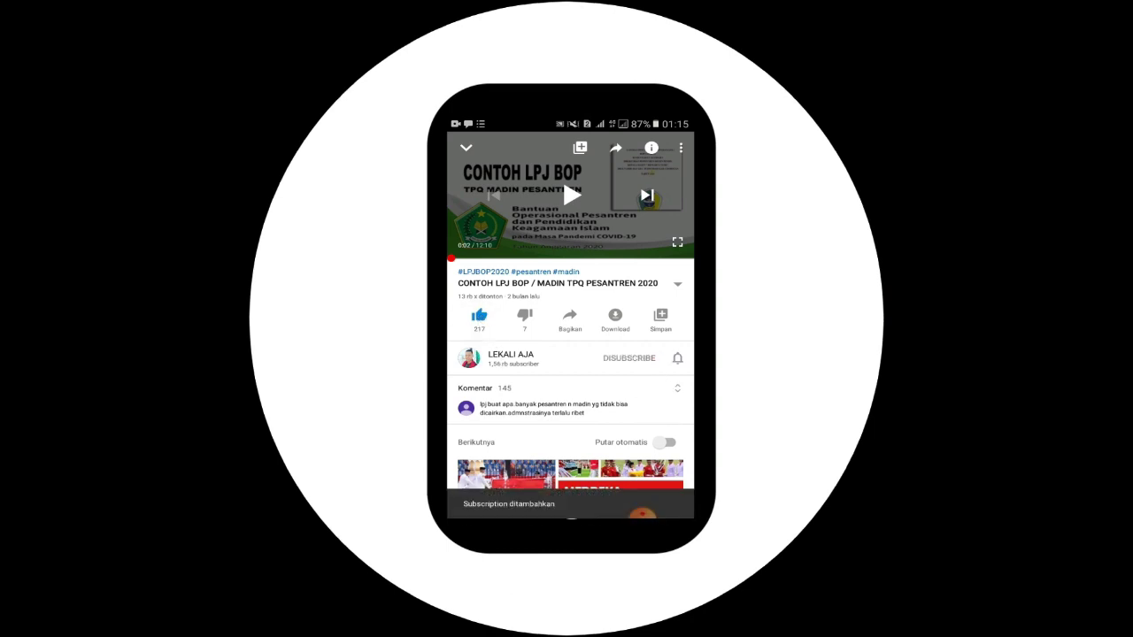
left_click(673, 354)
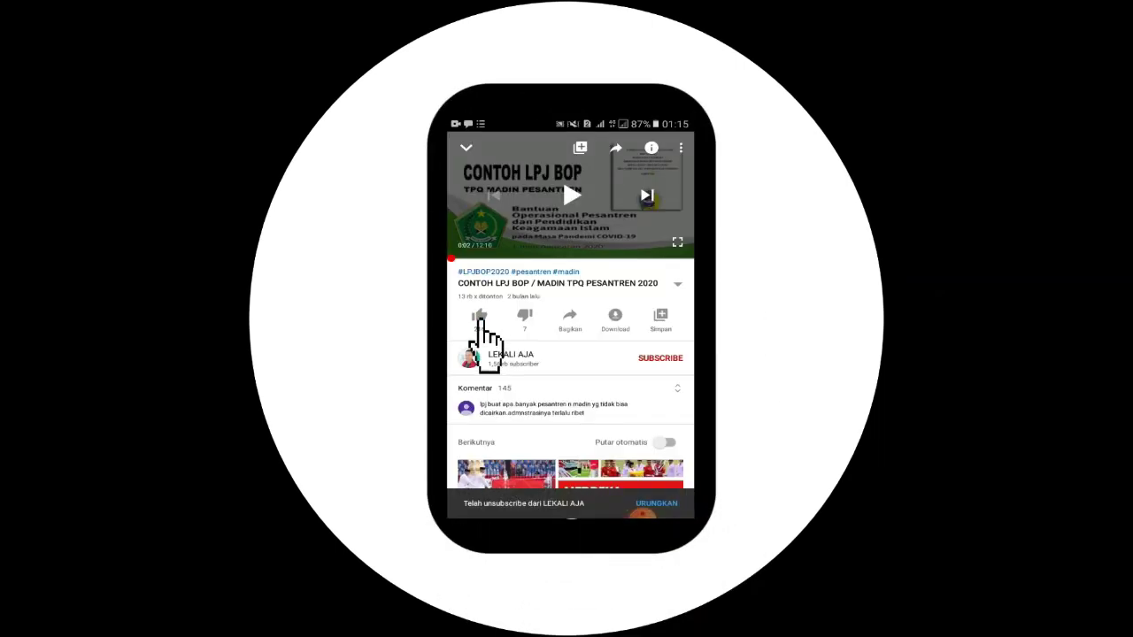
left_click(479, 317)
left_click(655, 358)
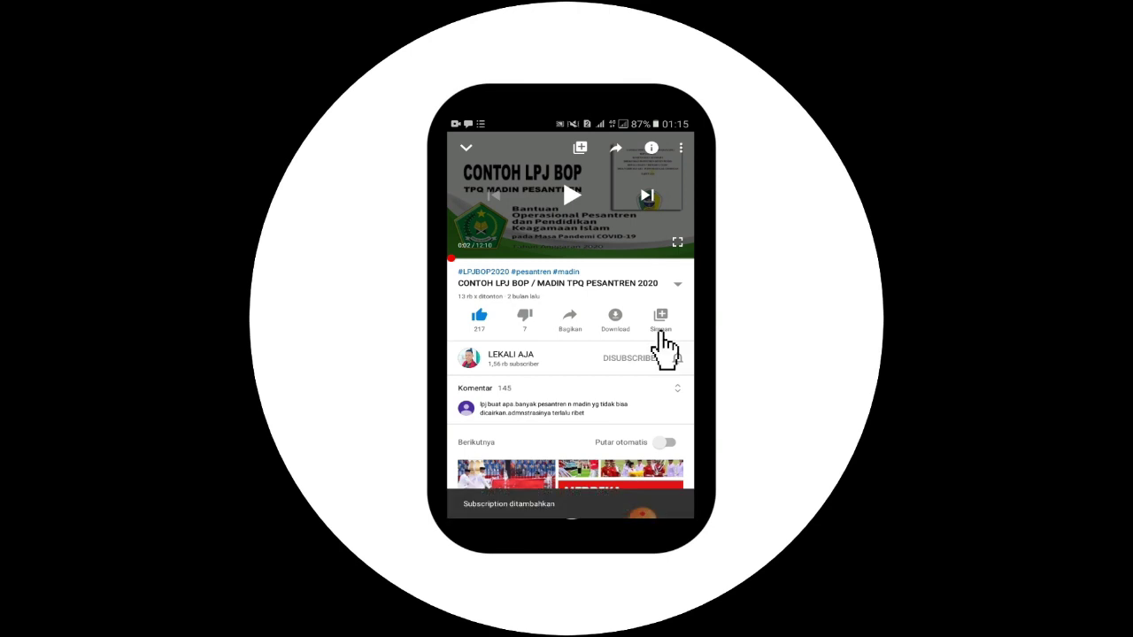
left_click(675, 356)
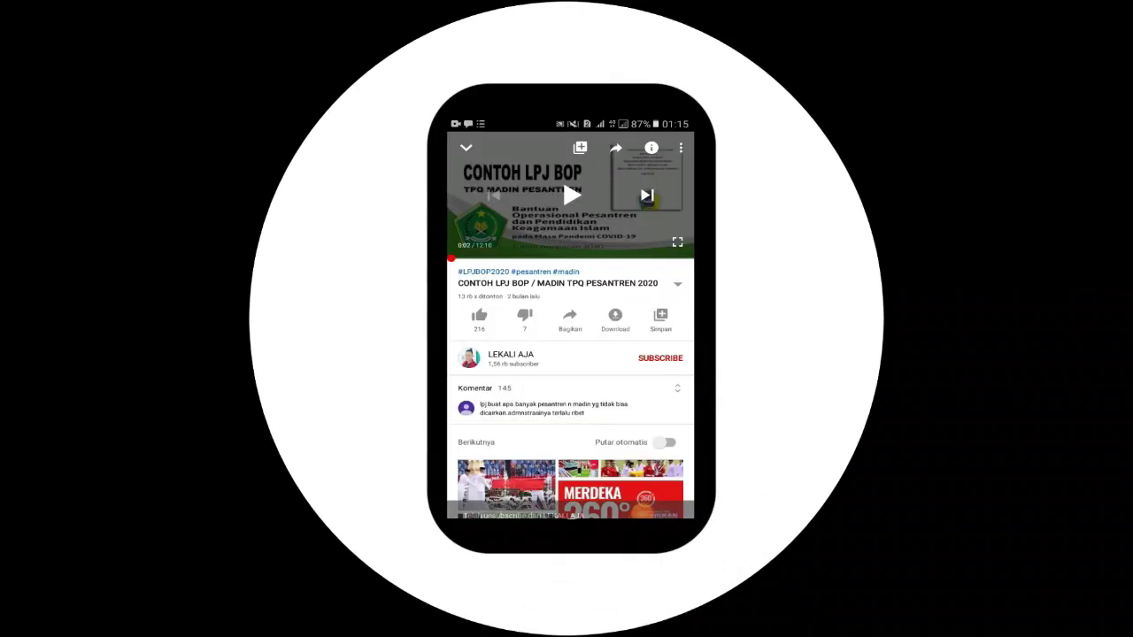
left_click(479, 315)
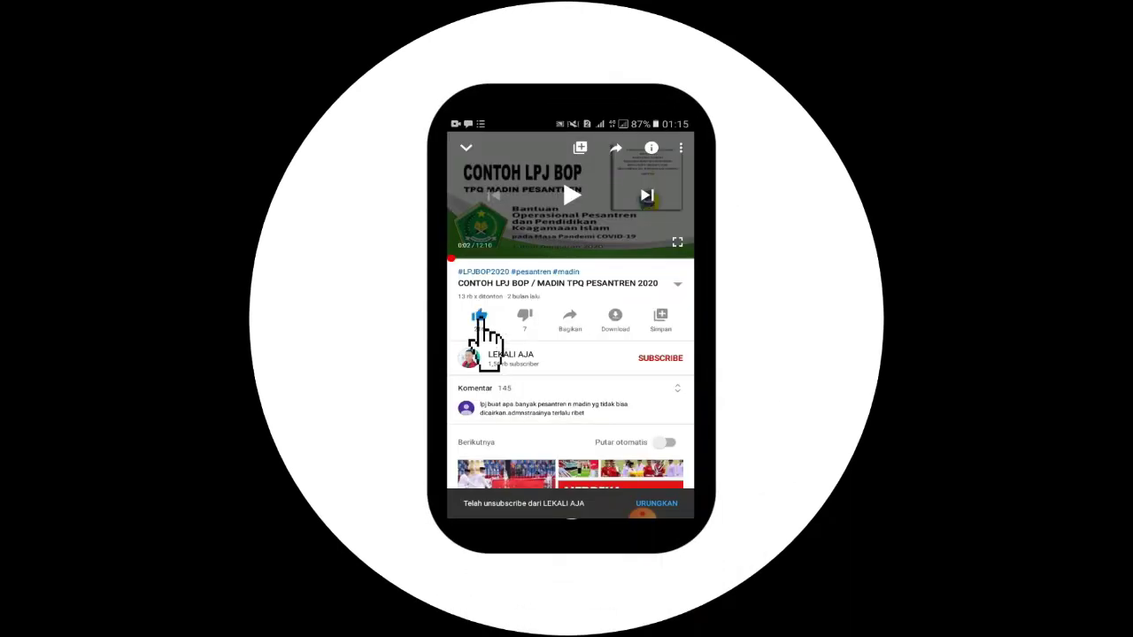
left_click(656, 361)
left_click(674, 357)
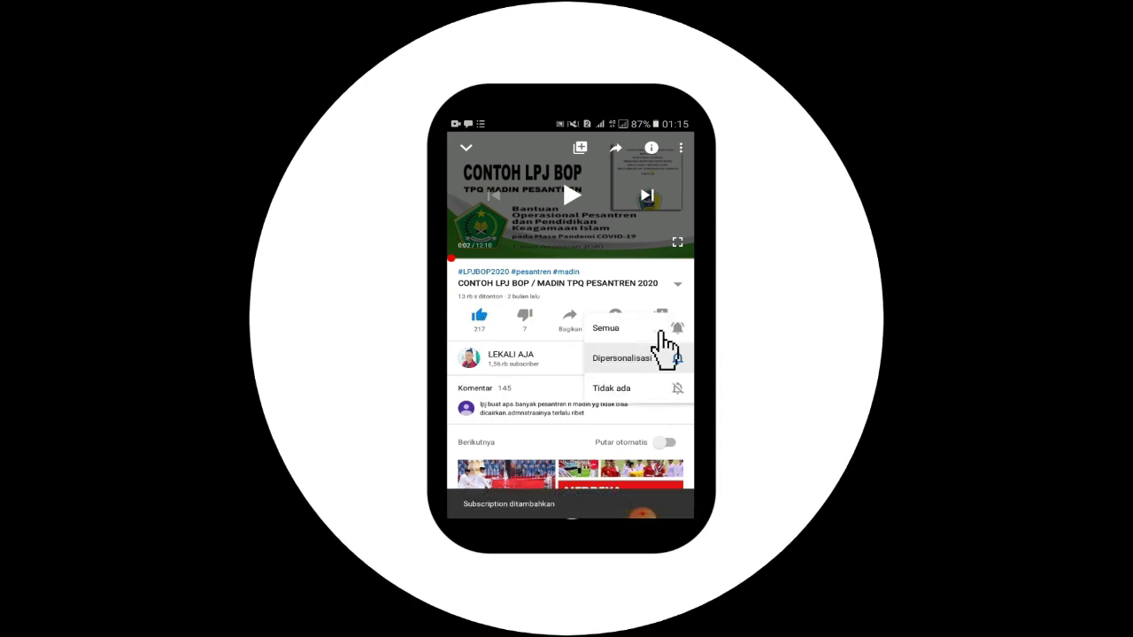